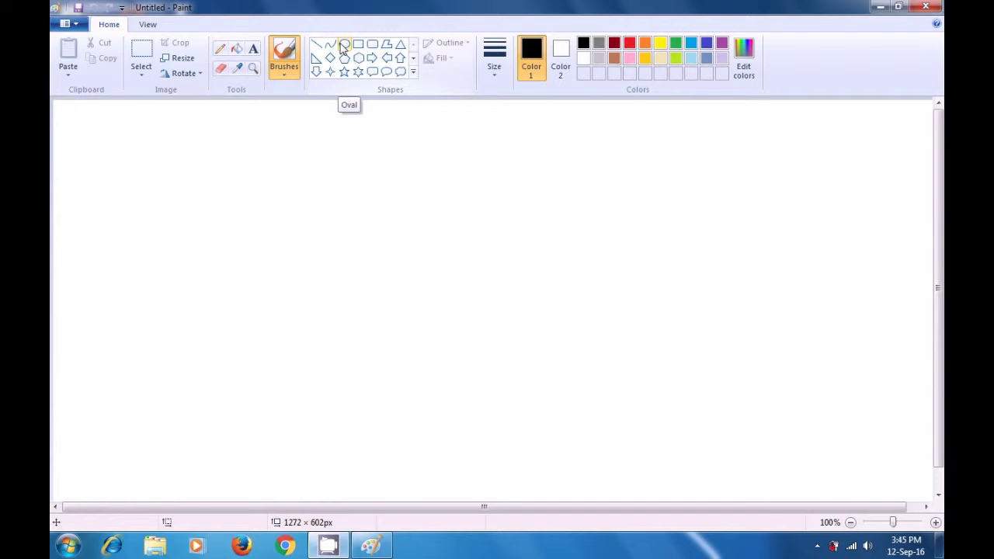
Draw an oval about 188 × 205 px near the canvas centre with a solid fill, using green for both outline and fill.
{"action": "left_click", "coordinate": [344, 46]}
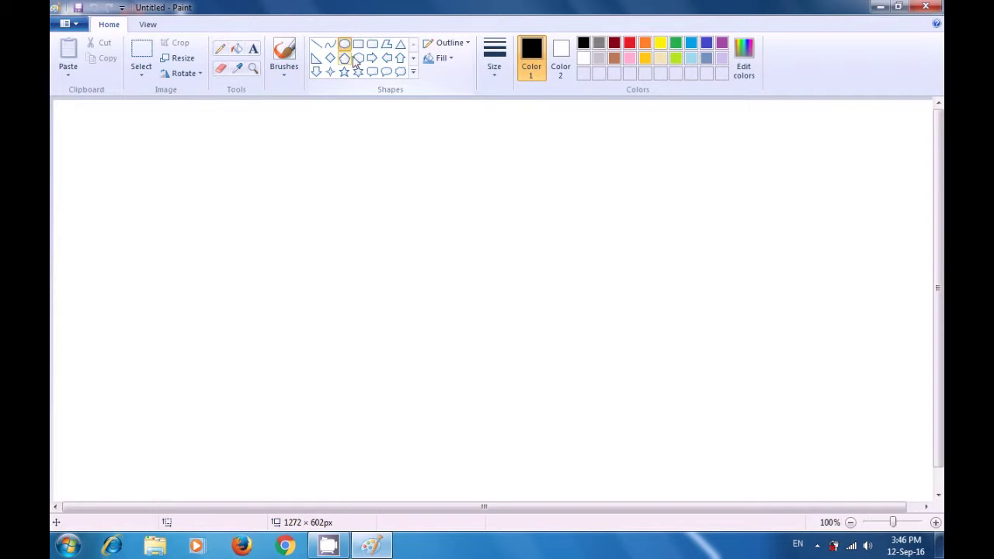
{"action": "left_click", "coordinate": [448, 62]}
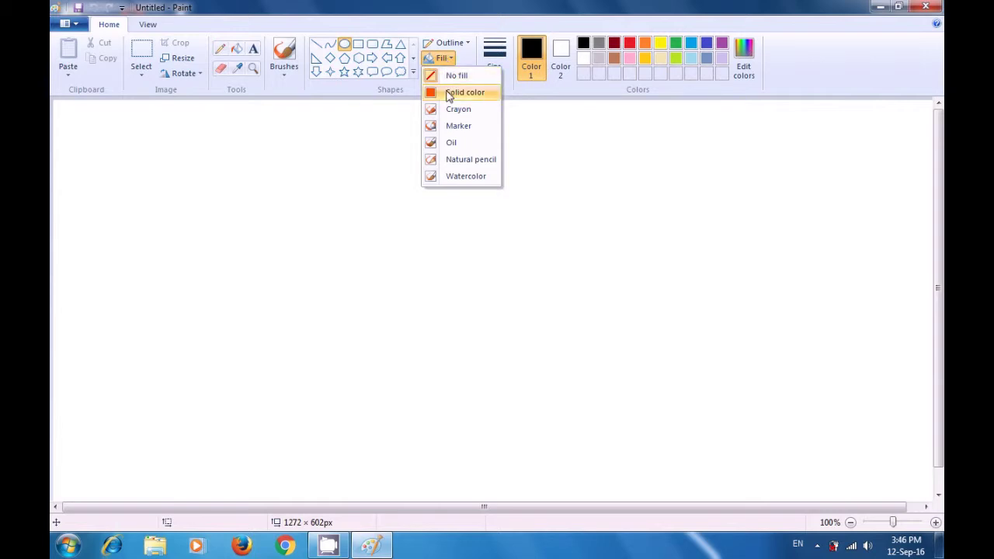
{"action": "left_click", "coordinate": [449, 94]}
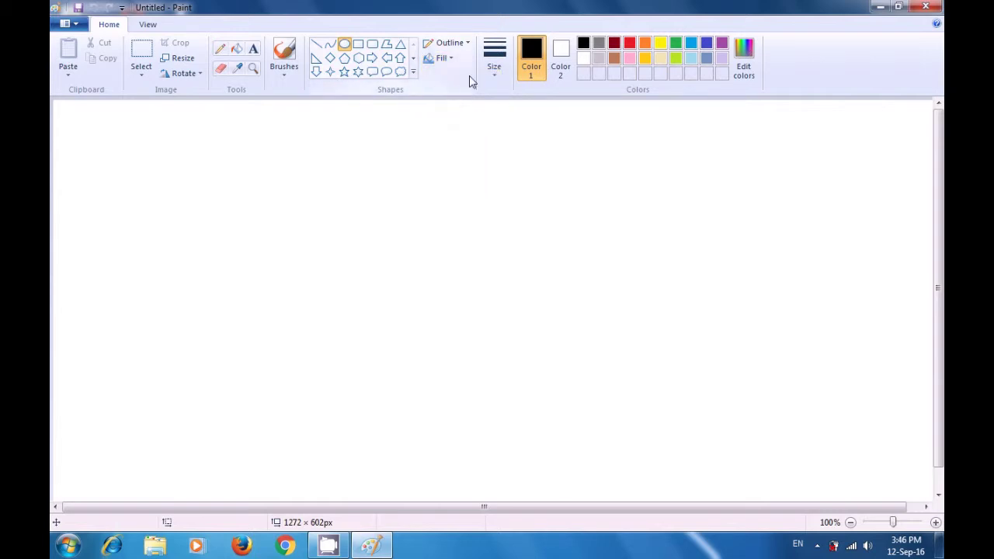
{"action": "left_click", "coordinate": [531, 60]}
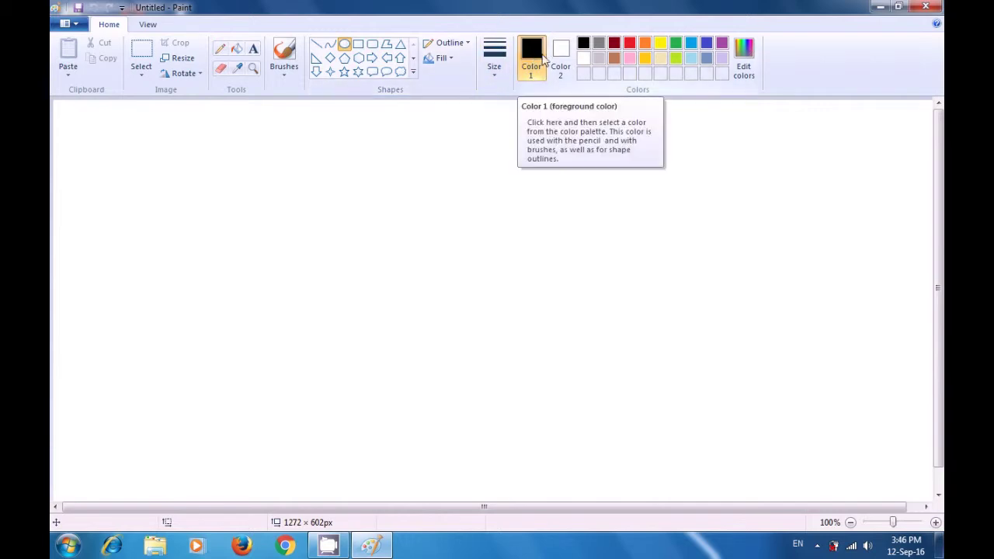
{"action": "left_click", "coordinate": [676, 43]}
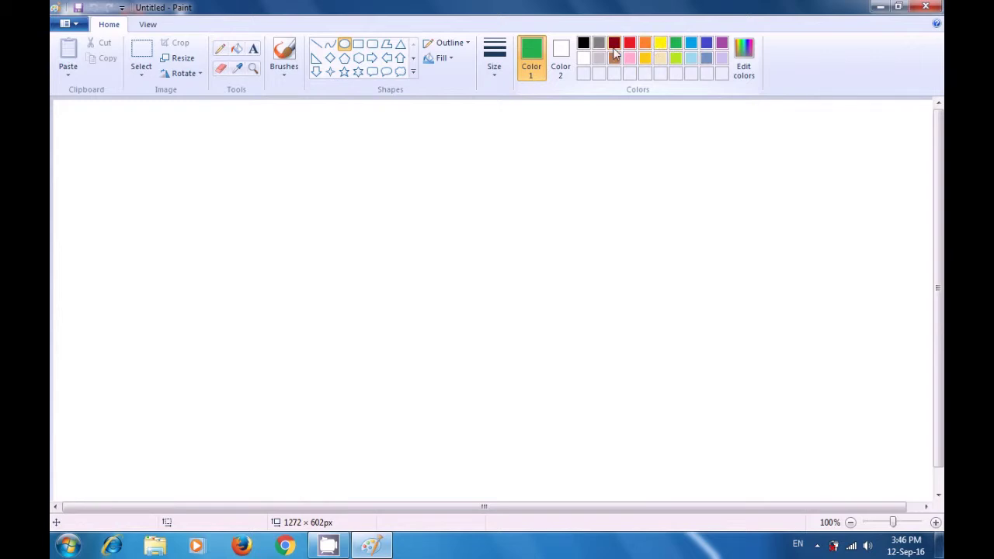
{"action": "left_click", "coordinate": [561, 54]}
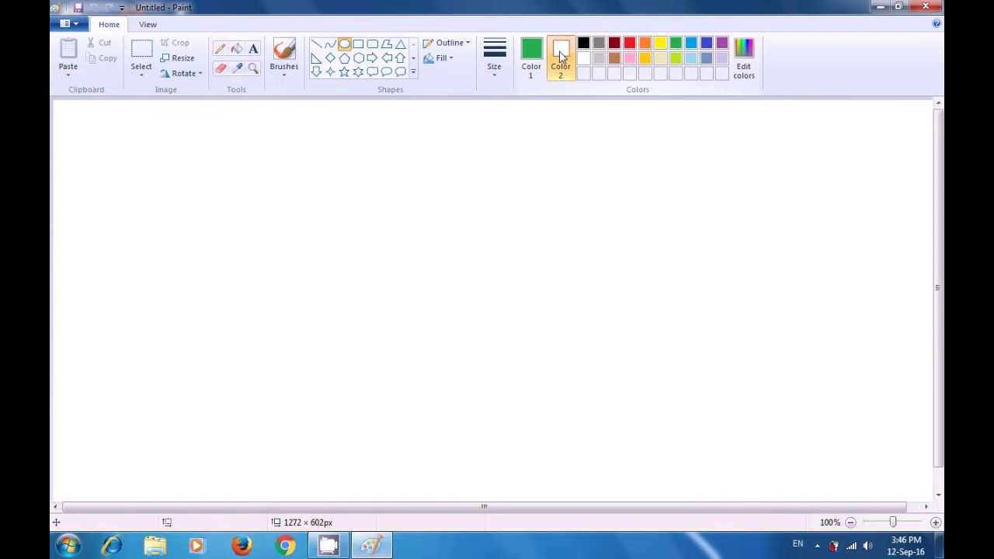
{"action": "left_click", "coordinate": [676, 44]}
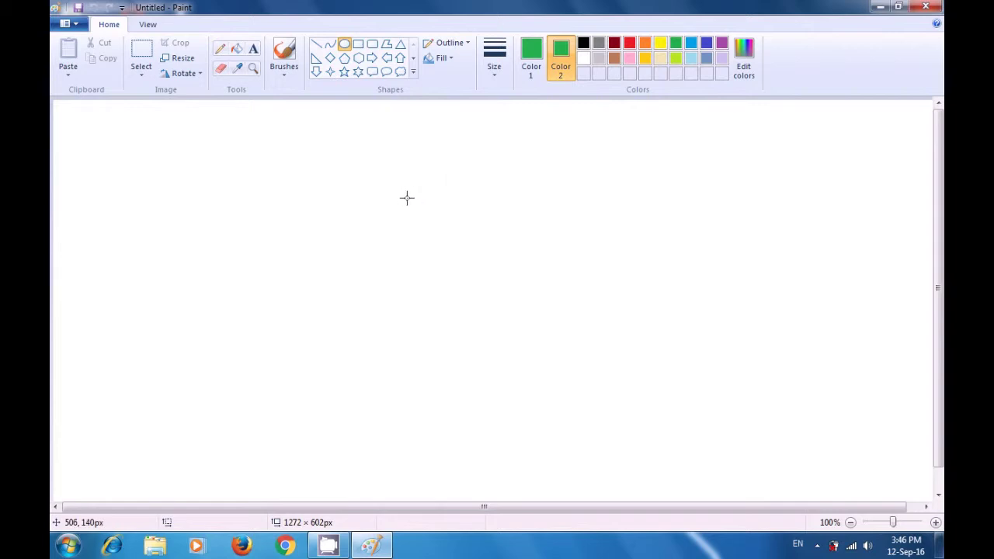
{"action": "left_click_drag", "start_coordinate": [403, 194], "coordinate": [535, 336]}
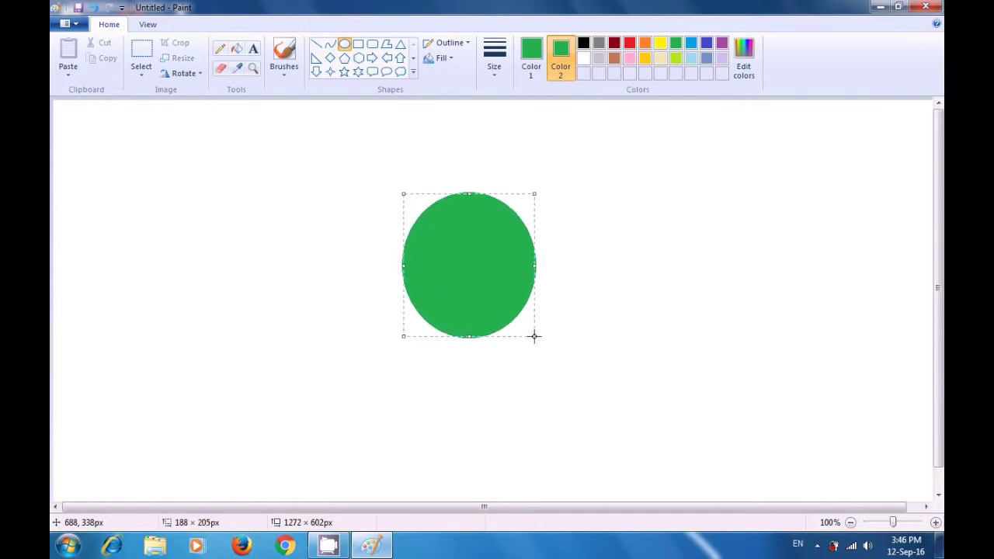
{"action": "left_click", "coordinate": [657, 304]}
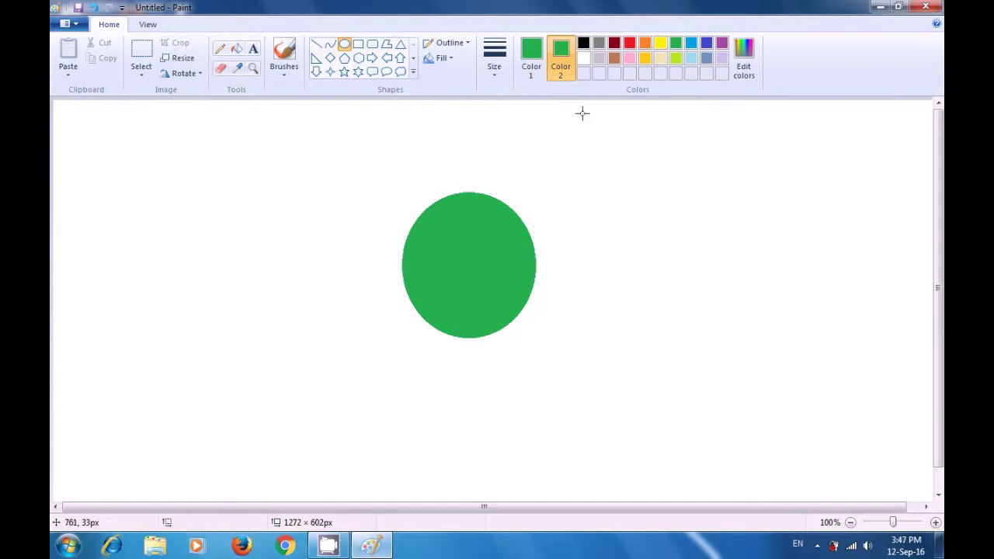
Set Color 2 to white and cut away the upper half of the green oval with a rectangular selection.
{"action": "left_click", "coordinate": [564, 70]}
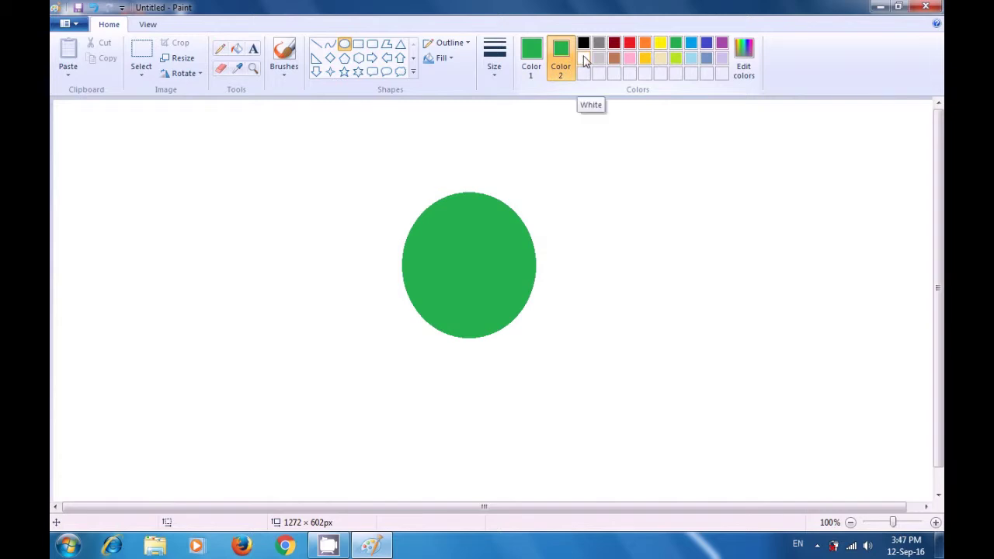
{"action": "left_click", "coordinate": [584, 59]}
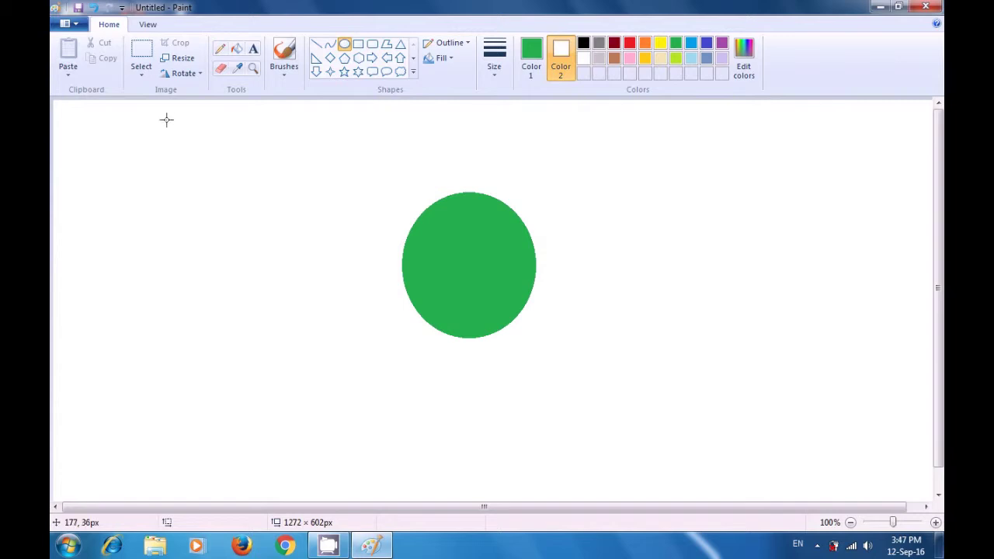
{"action": "left_click", "coordinate": [141, 78]}
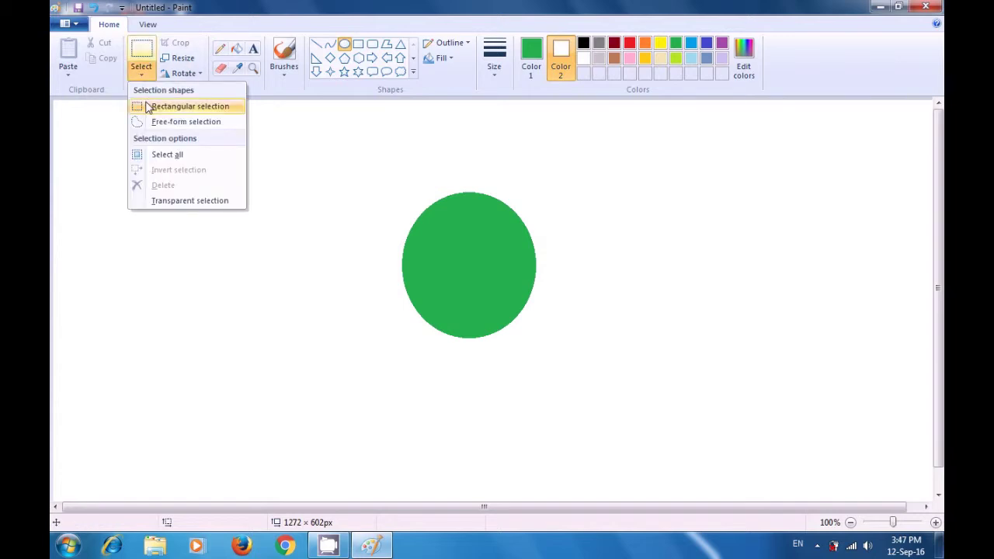
{"action": "left_click", "coordinate": [149, 107]}
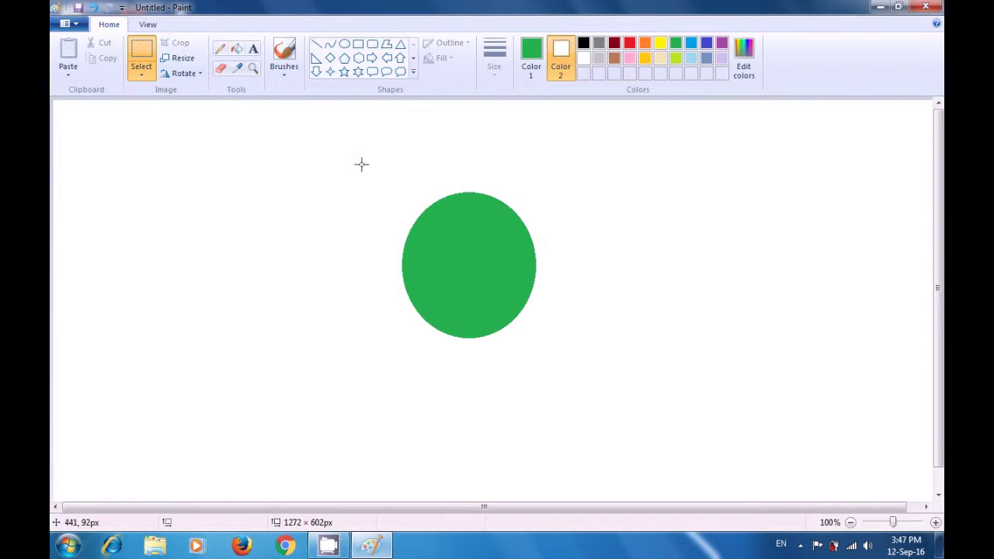
{"action": "left_click_drag", "start_coordinate": [362, 165], "coordinate": [610, 262]}
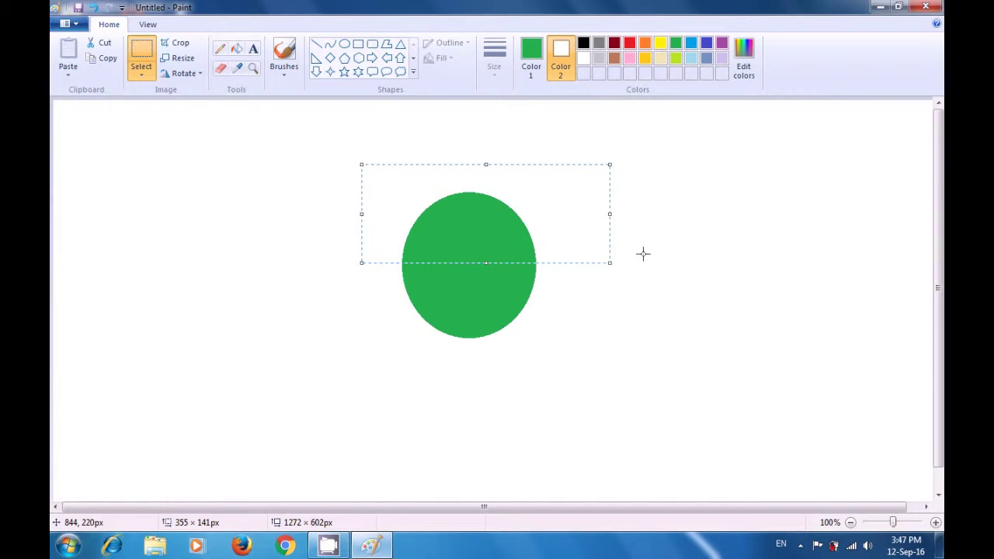
{"action": "key", "text": "ctrl+x"}
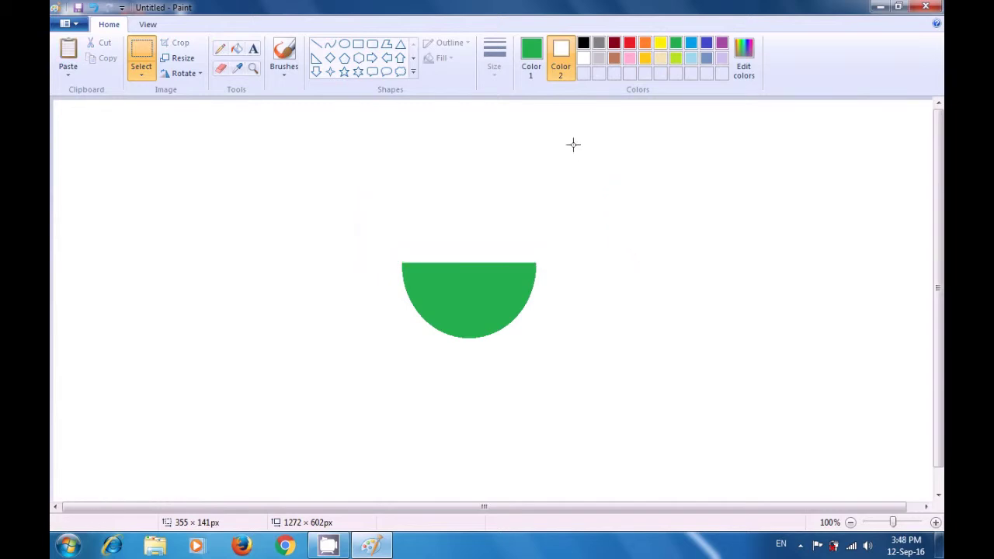
Draw a solid oval about 164 × 152 px beside the green half, using red for both Color 1 and Color 2.
{"action": "left_click", "coordinate": [530, 61]}
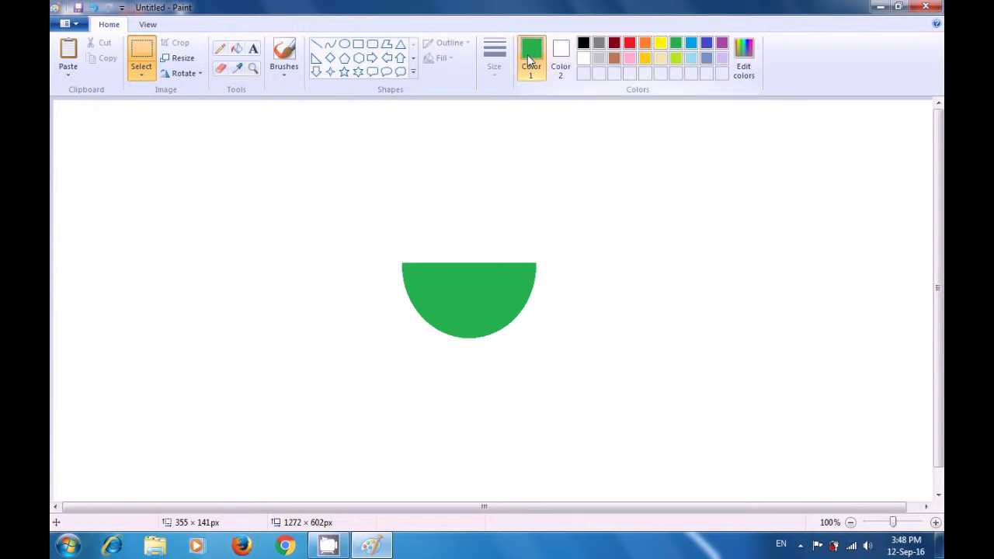
{"action": "left_click", "coordinate": [629, 44]}
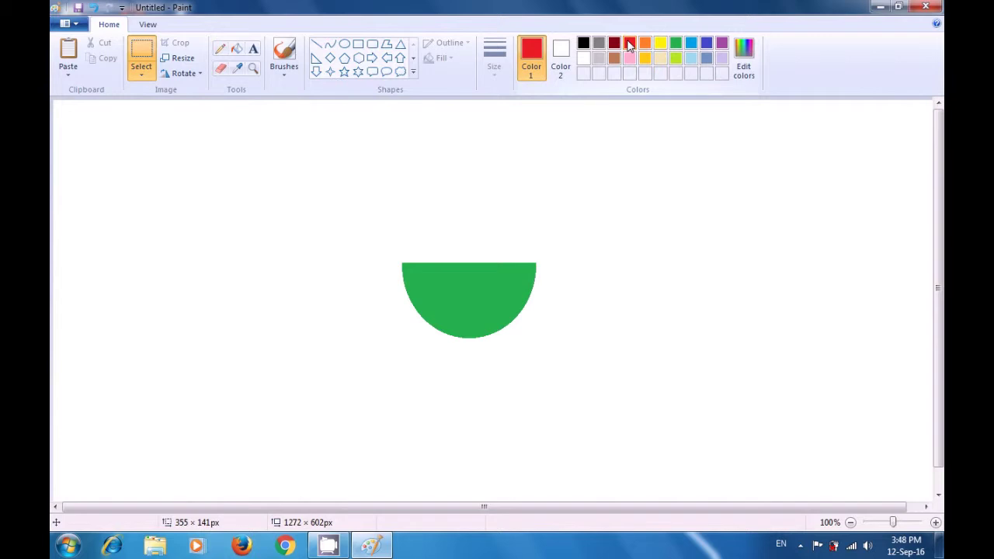
{"action": "left_click", "coordinate": [564, 59]}
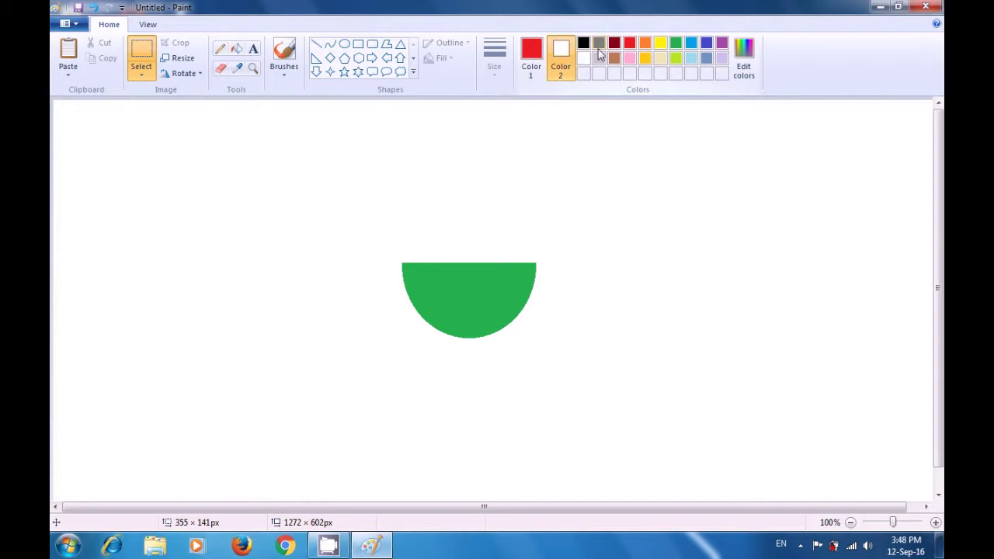
{"action": "left_click", "coordinate": [630, 45]}
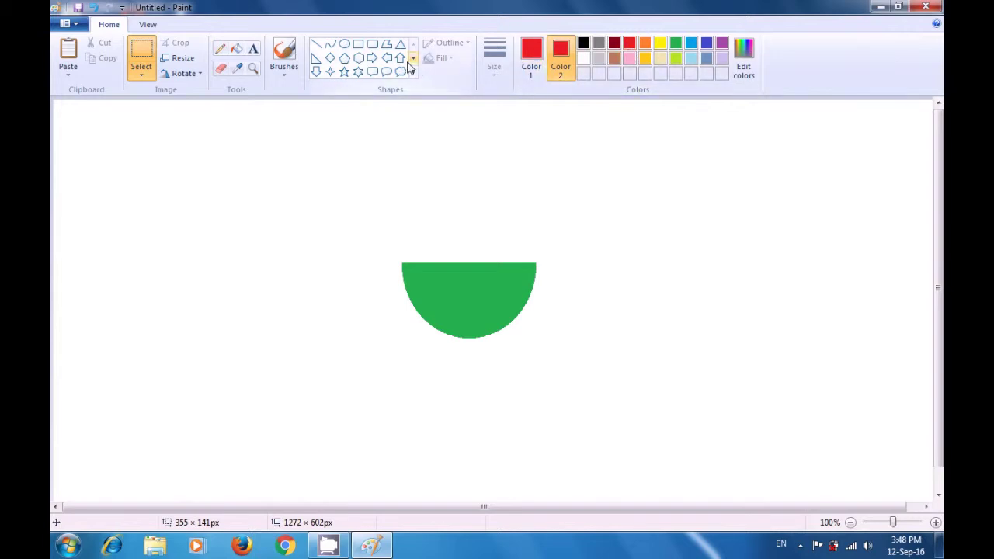
{"action": "left_click", "coordinate": [345, 45]}
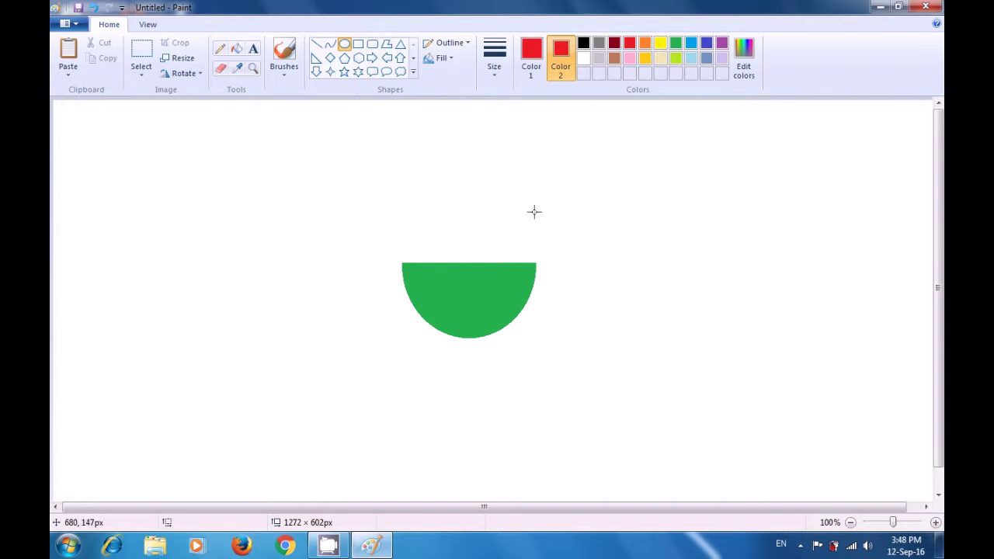
{"action": "mouse_move", "coordinate": [611, 262]}
{"action": "left_mouse_down"}
{"action": "mouse_move", "coordinate": [708, 364]}
{"action": "mouse_move", "coordinate": [726, 370]}
{"action": "left_mouse_up"}
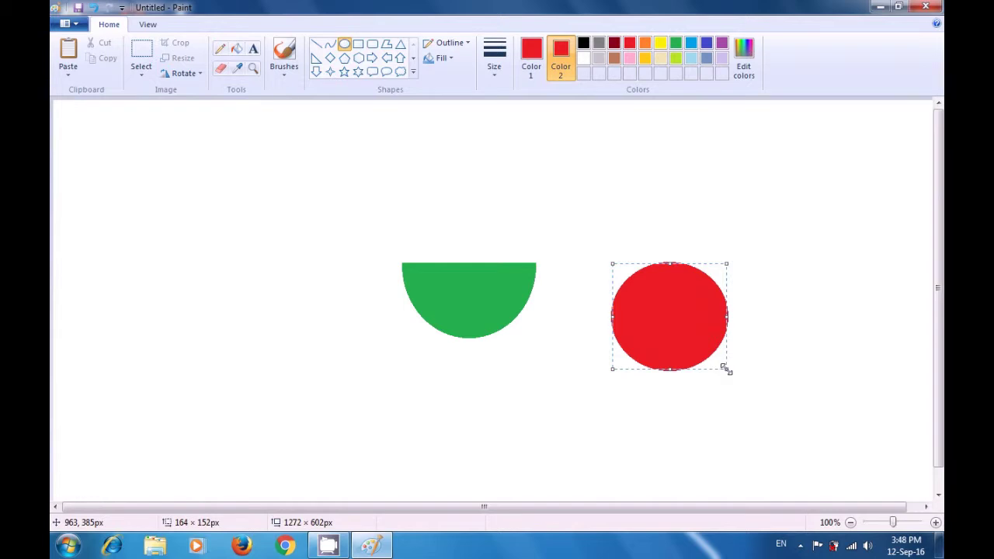
{"action": "left_click", "coordinate": [789, 345]}
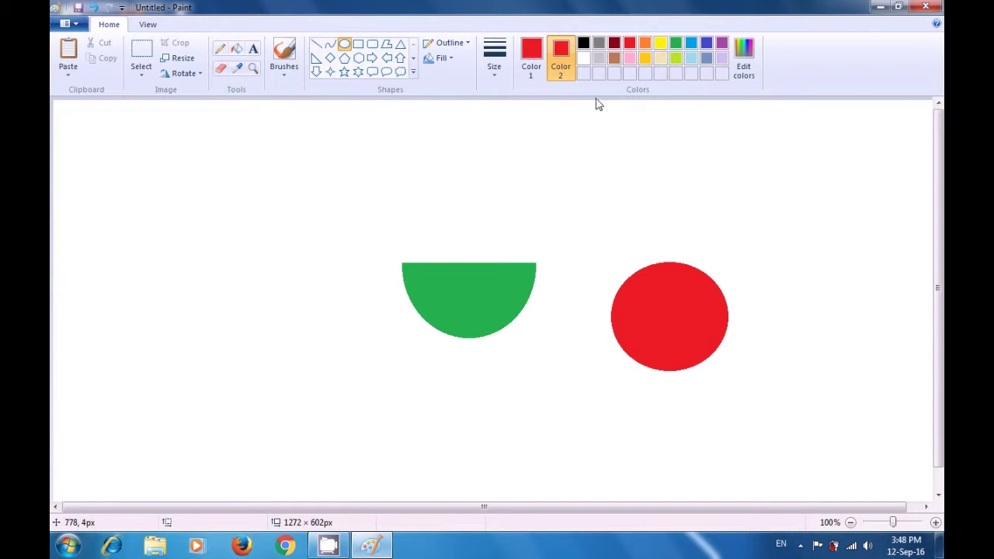
Set Color 2 to white and delete the upper half of the red oval using a rectangular selection.
{"action": "left_click", "coordinate": [583, 57]}
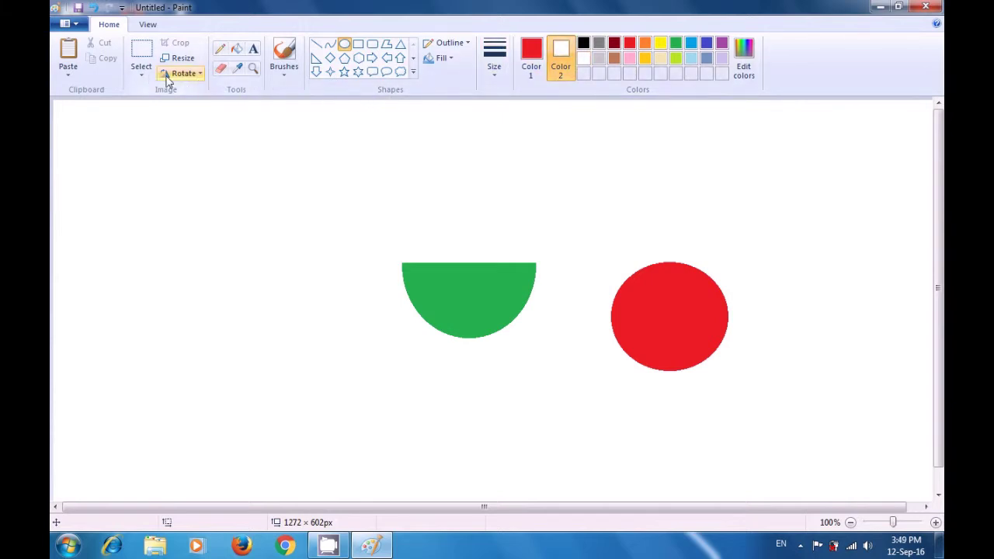
{"action": "left_click", "coordinate": [143, 76]}
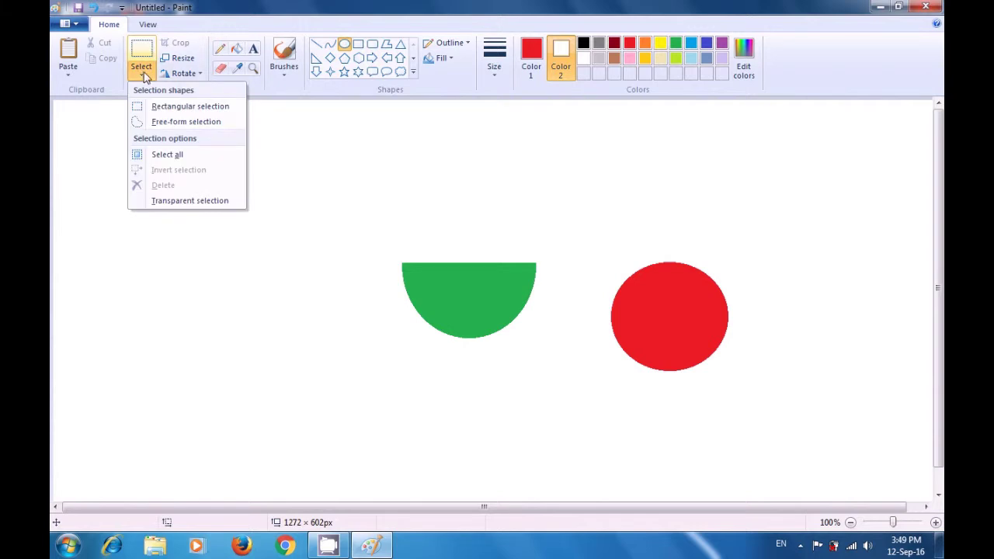
{"action": "left_click", "coordinate": [155, 115]}
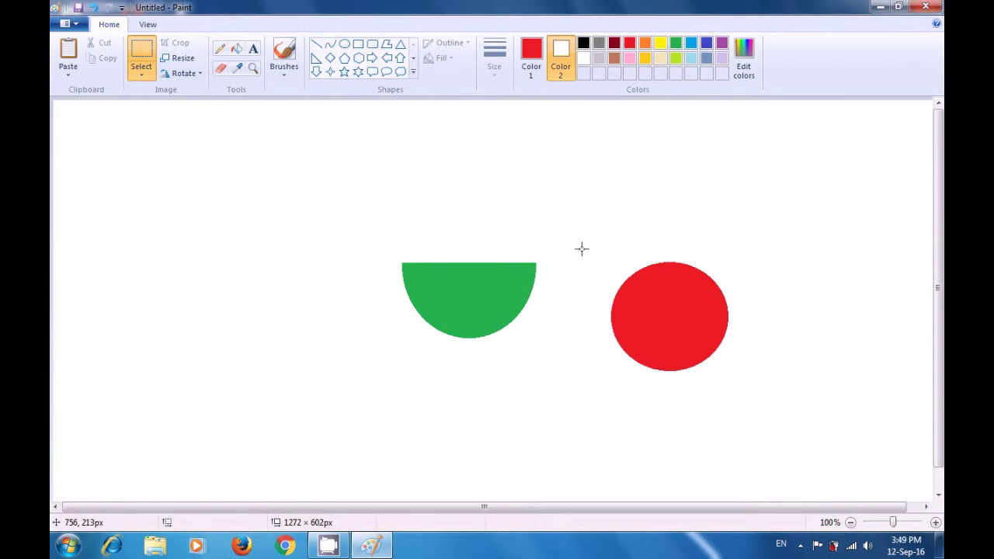
{"action": "left_click_drag", "start_coordinate": [585, 251], "coordinate": [766, 313]}
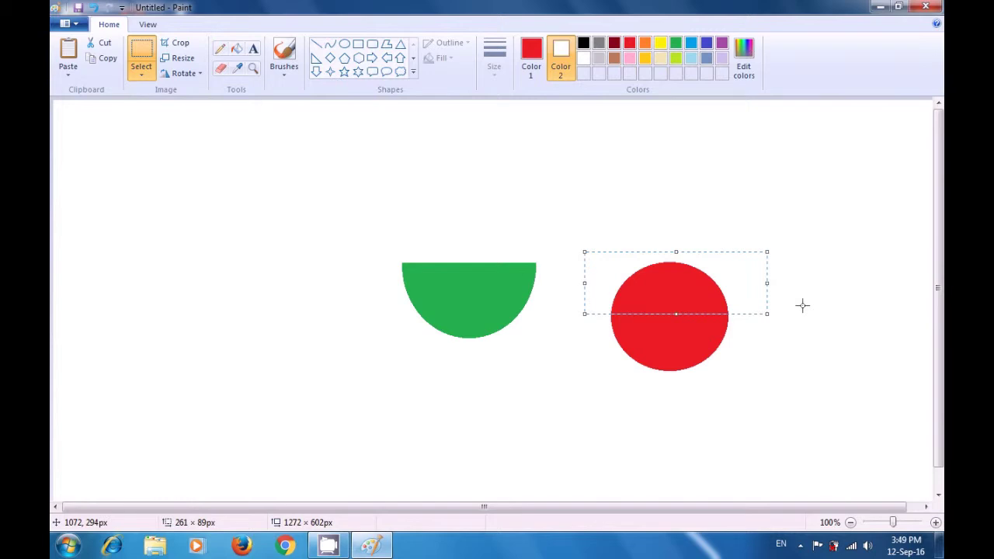
{"action": "key", "text": "Delete"}
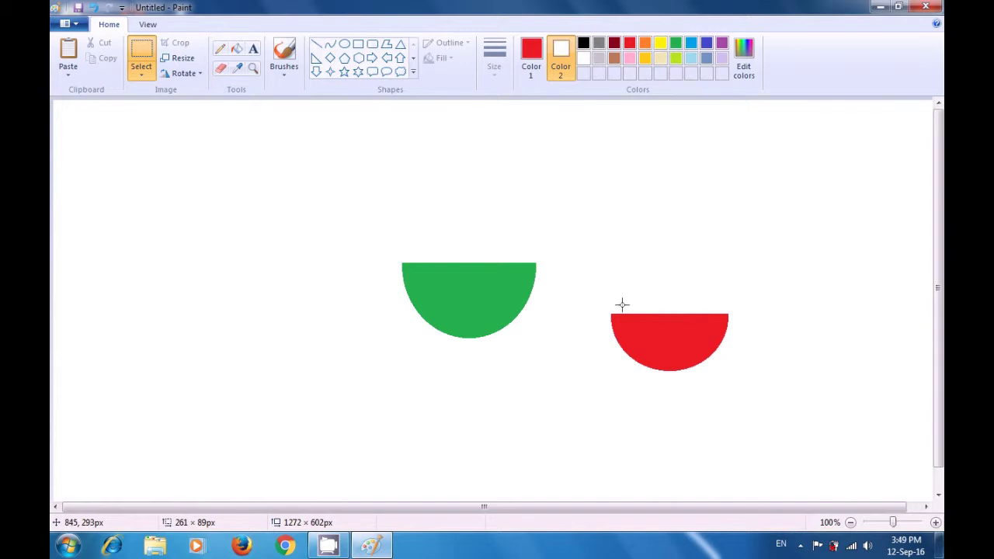
Select the red half-oval with a rectangle of about 255 × 154 px and move it over the green half.
{"action": "left_click_drag", "start_coordinate": [589, 287], "coordinate": [750, 387]}
{"action": "left_click_drag", "start_coordinate": [768, 393], "coordinate": [768, 394]}
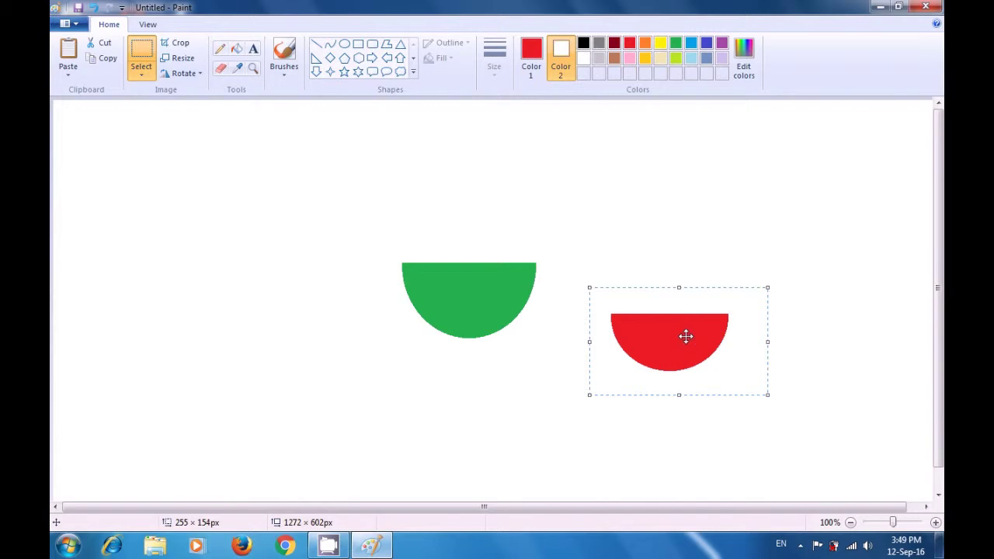
{"action": "left_click_drag", "start_coordinate": [685, 336], "coordinate": [493, 325]}
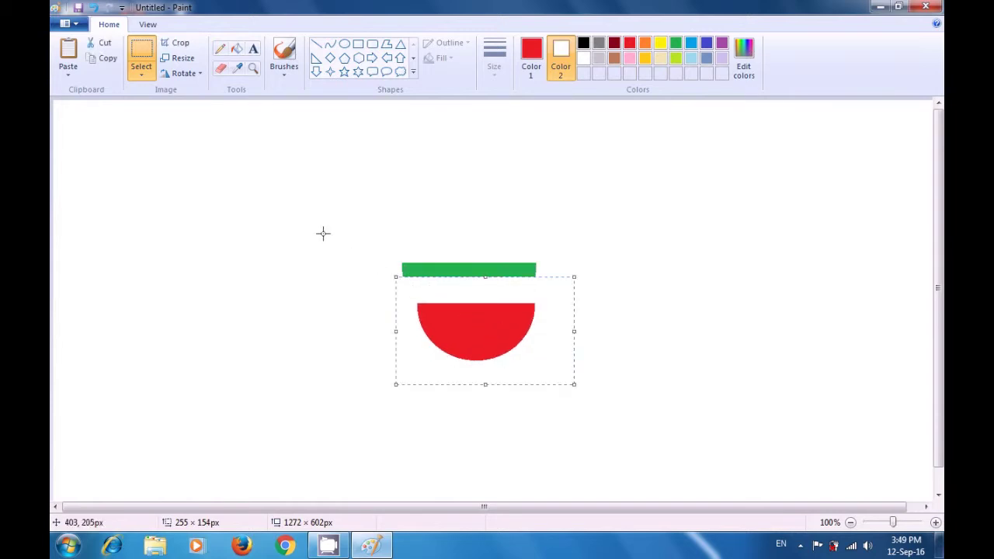
Make the selection transparent and centre the red half inside the green one with their flat upper edges aligned, then deselect it.
{"action": "left_click", "coordinate": [141, 78]}
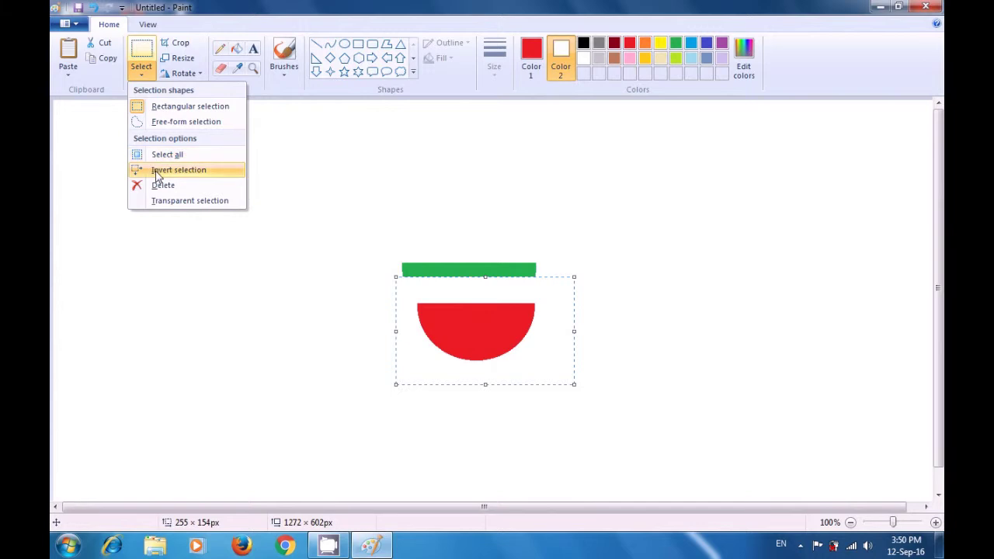
{"action": "left_click", "coordinate": [161, 202]}
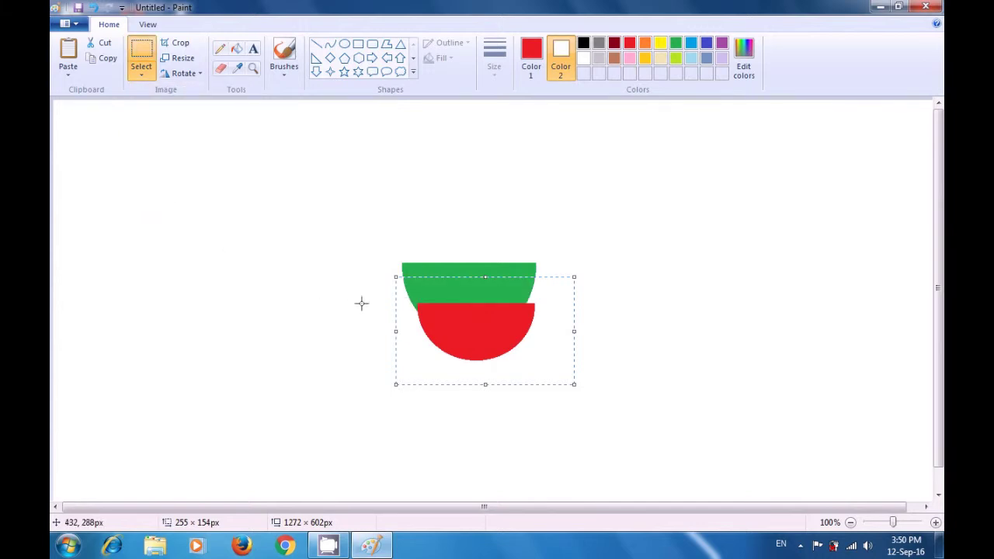
{"action": "left_click_drag", "start_coordinate": [480, 340], "coordinate": [473, 300]}
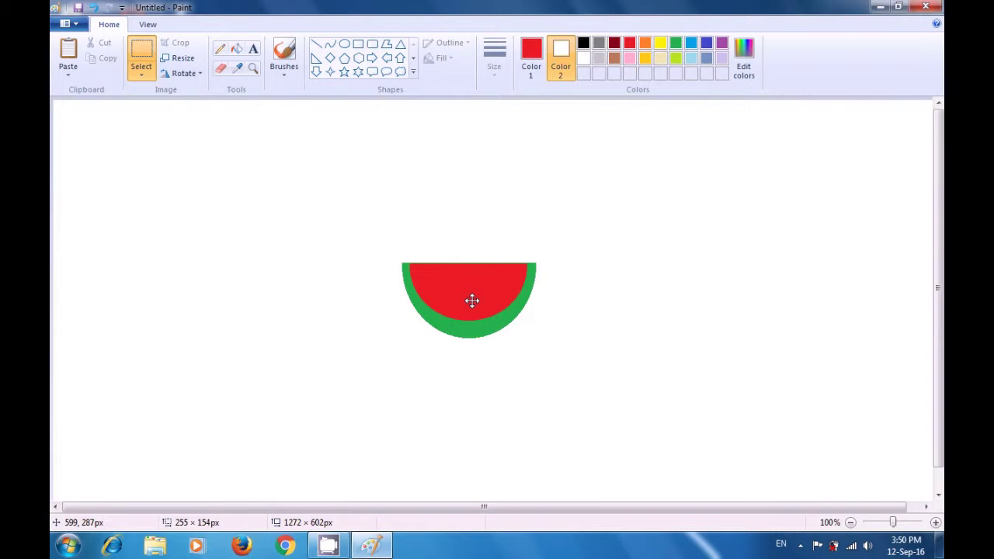
{"action": "left_click_drag", "start_coordinate": [472, 301], "coordinate": [473, 301]}
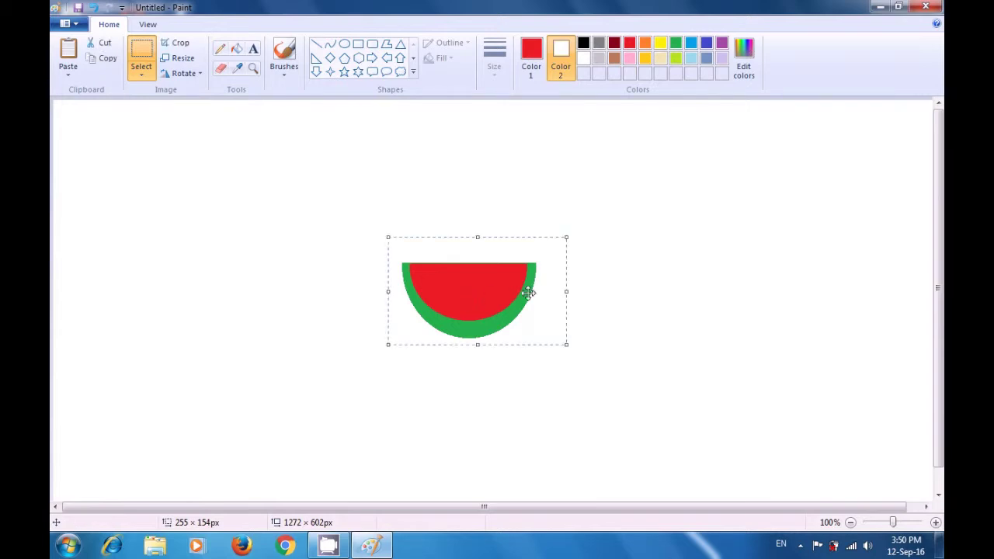
{"action": "left_click", "coordinate": [707, 280]}
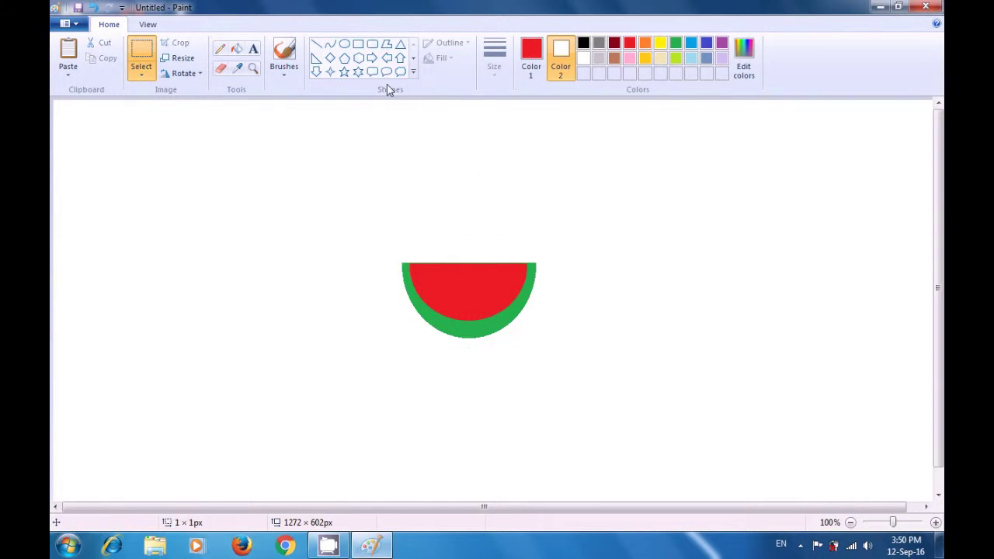
Draw a solid black oval seed about 9 × 14 px on the blank canvas beside the slice, using black for both Color 1 and Color 2.
{"action": "left_click", "coordinate": [344, 45]}
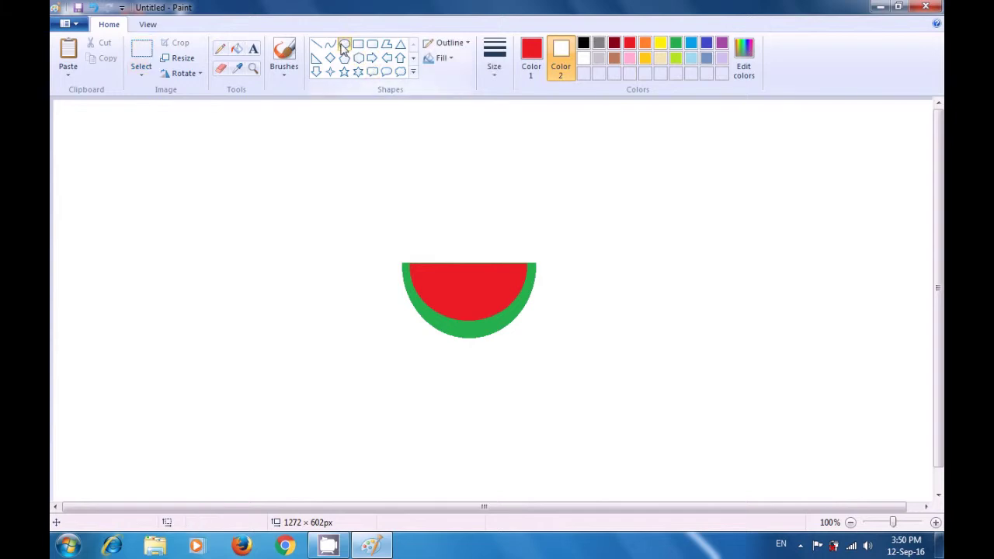
{"action": "left_click", "coordinate": [530, 69]}
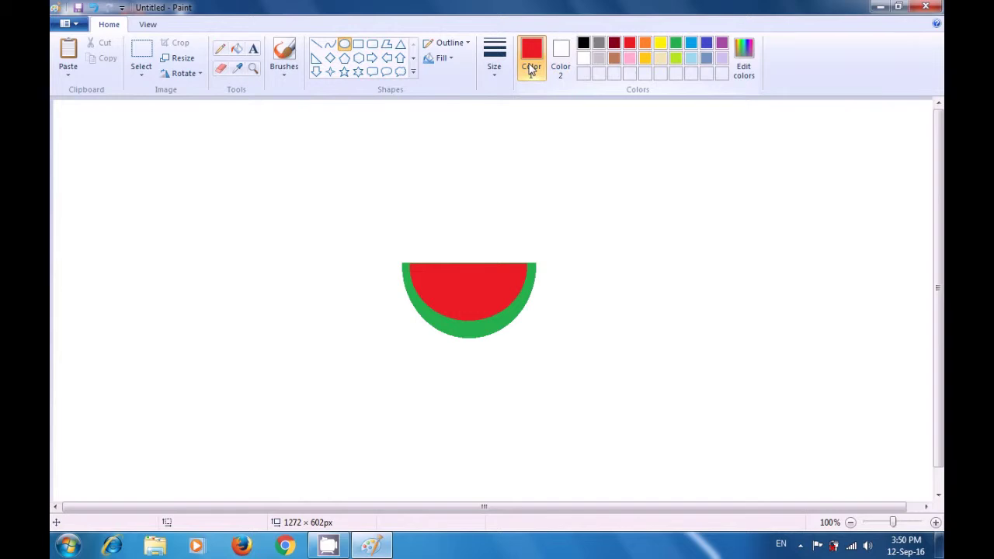
{"action": "left_click", "coordinate": [584, 44]}
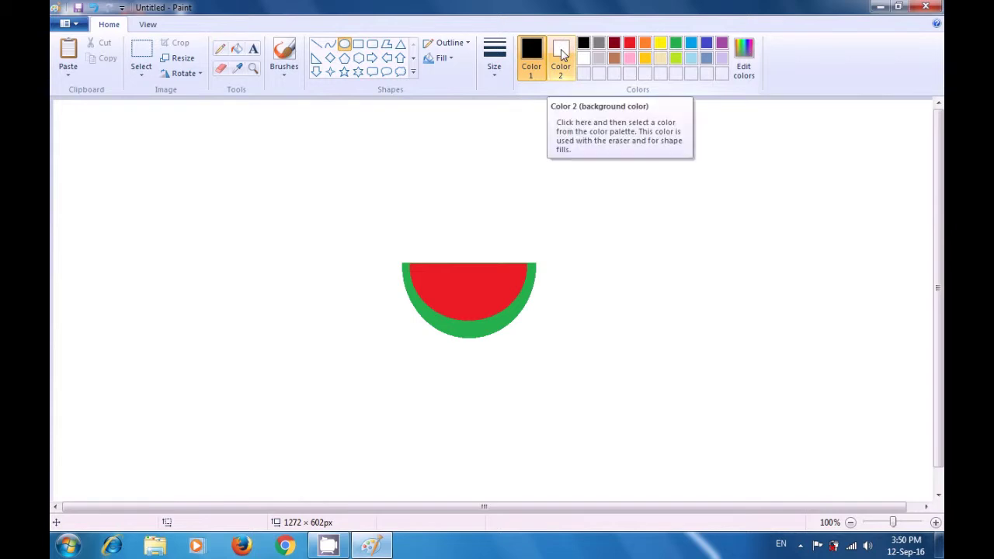
{"action": "left_click", "coordinate": [562, 54]}
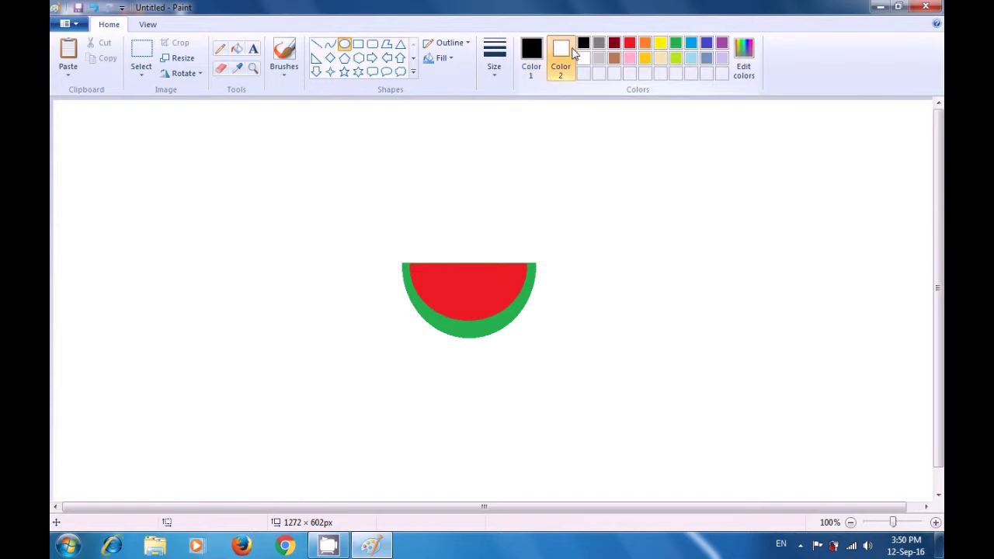
{"action": "left_click", "coordinate": [583, 45]}
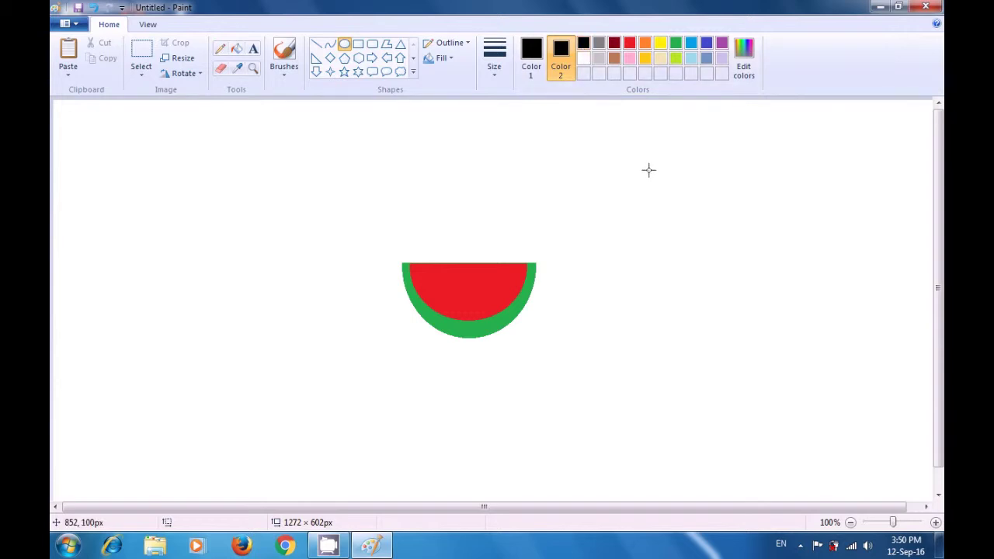
{"action": "left_click_drag", "start_coordinate": [656, 177], "coordinate": [661, 187]}
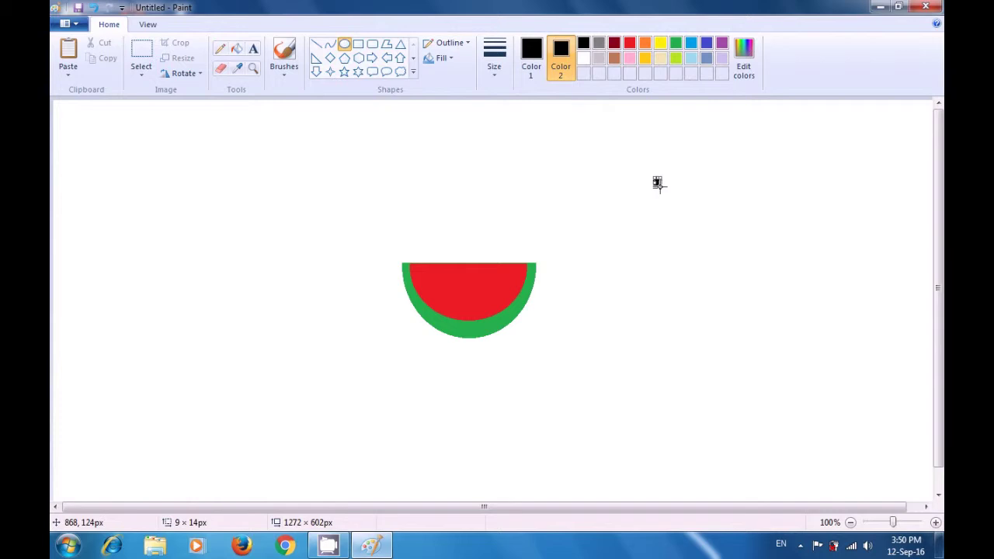
{"action": "left_click", "coordinate": [736, 188]}
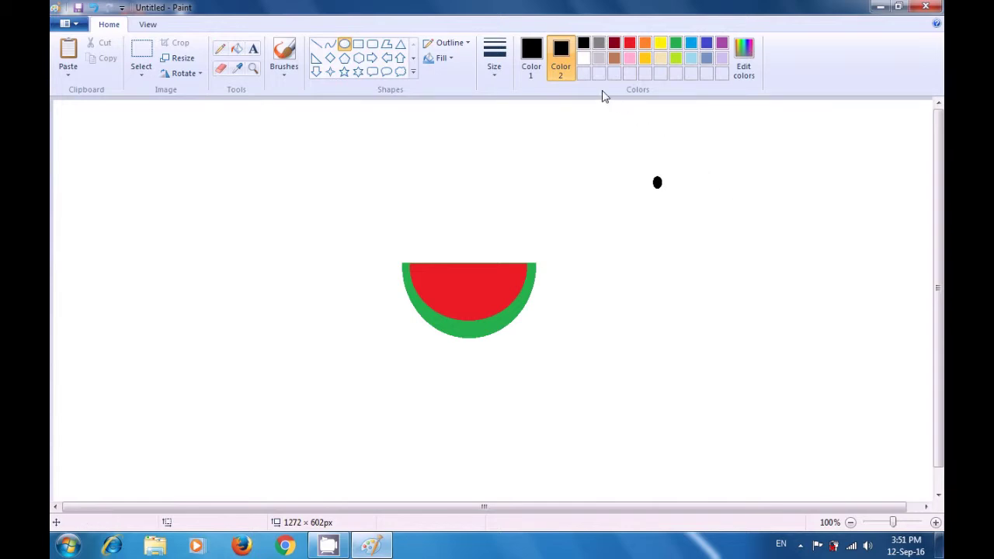
Set Color 2 to white and copy the black seed using a rectangular selection of about 33 × 40 px.
{"action": "left_click", "coordinate": [581, 59]}
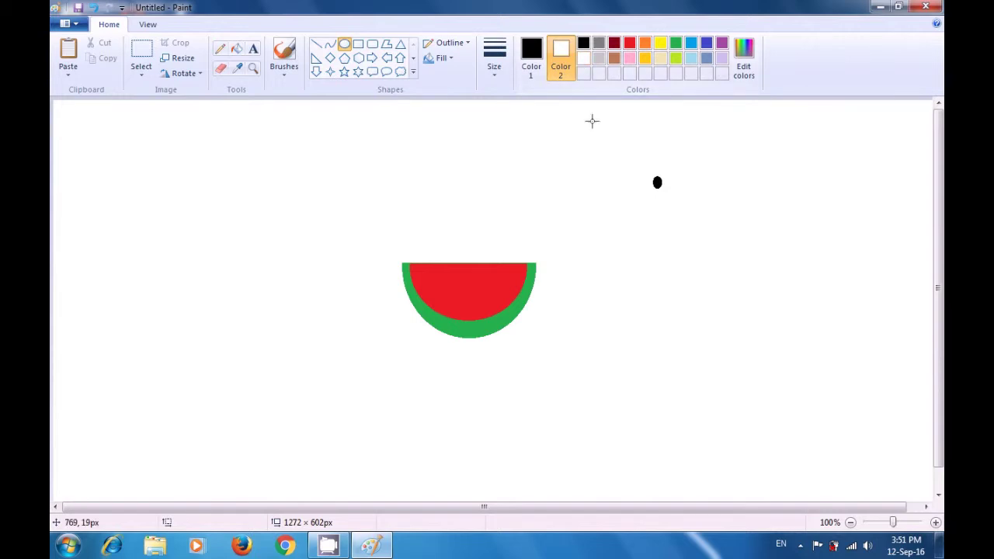
{"action": "left_click", "coordinate": [142, 78]}
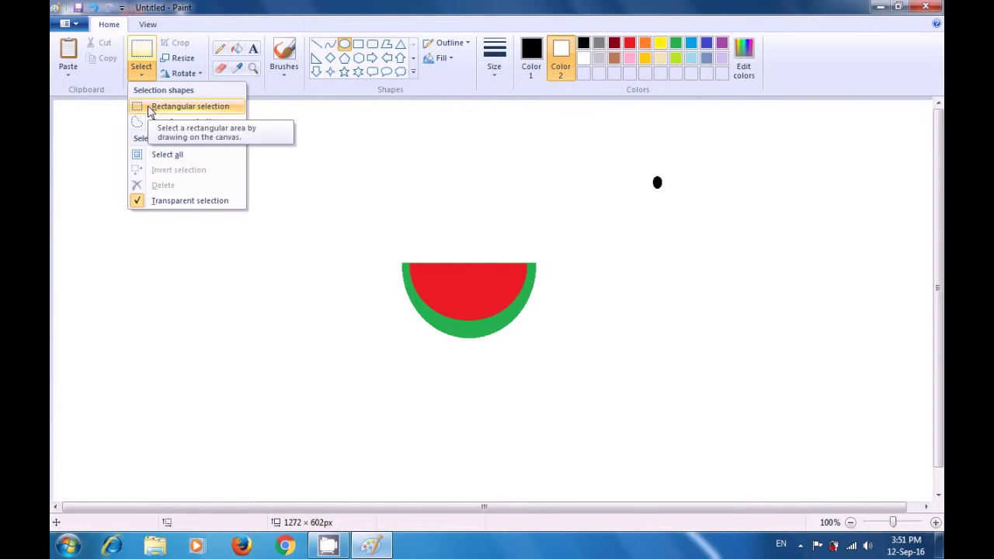
{"action": "left_click", "coordinate": [150, 107]}
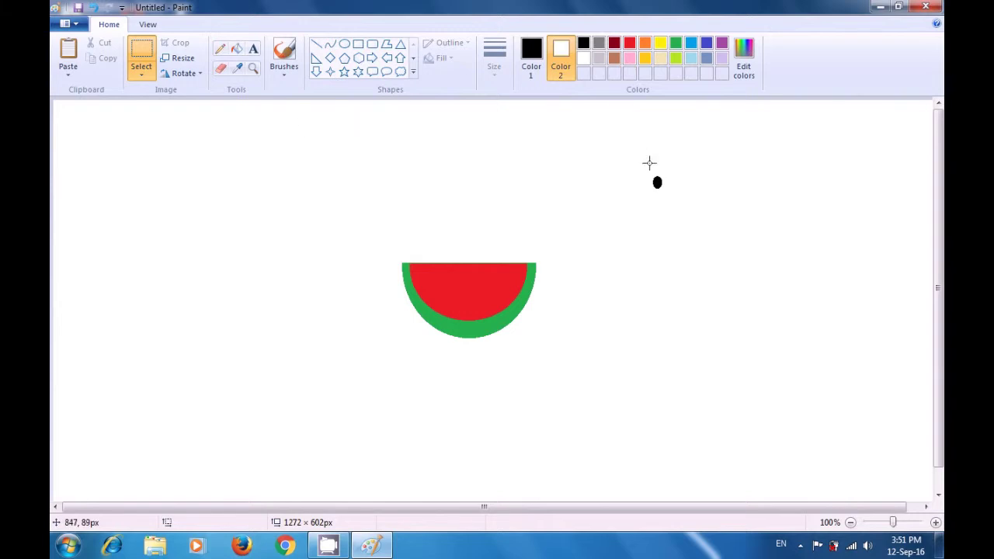
{"action": "left_click_drag", "start_coordinate": [648, 169], "coordinate": [670, 199]}
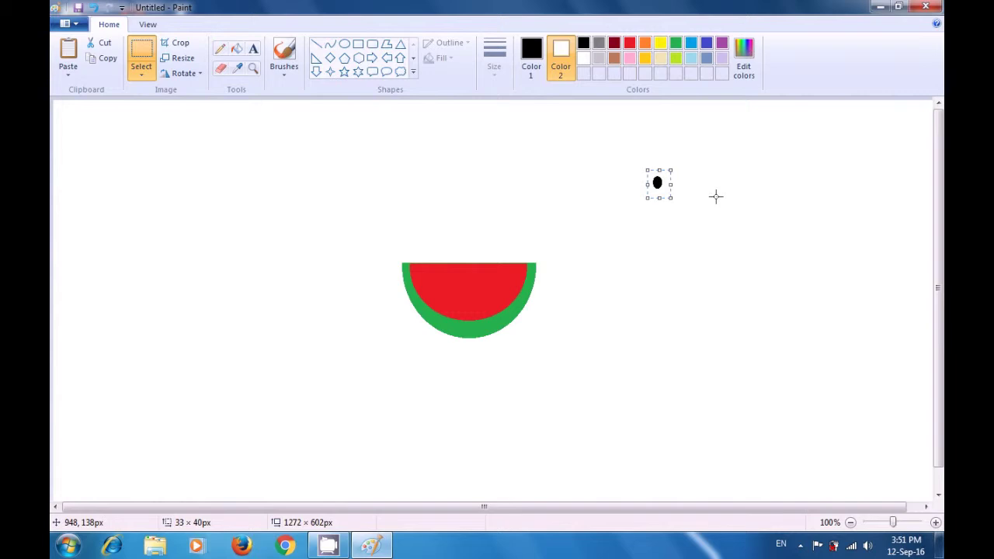
Paste three copies of the seed and spread them in a row along the upper part of the red flesh.
{"action": "key", "text": "ctrl+v"}
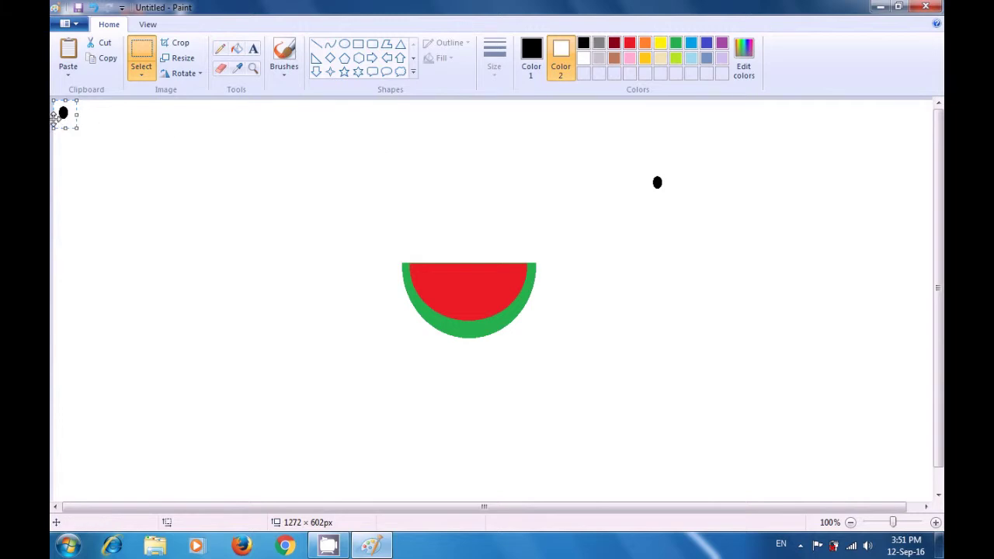
{"action": "left_click_drag", "start_coordinate": [59, 114], "coordinate": [421, 276]}
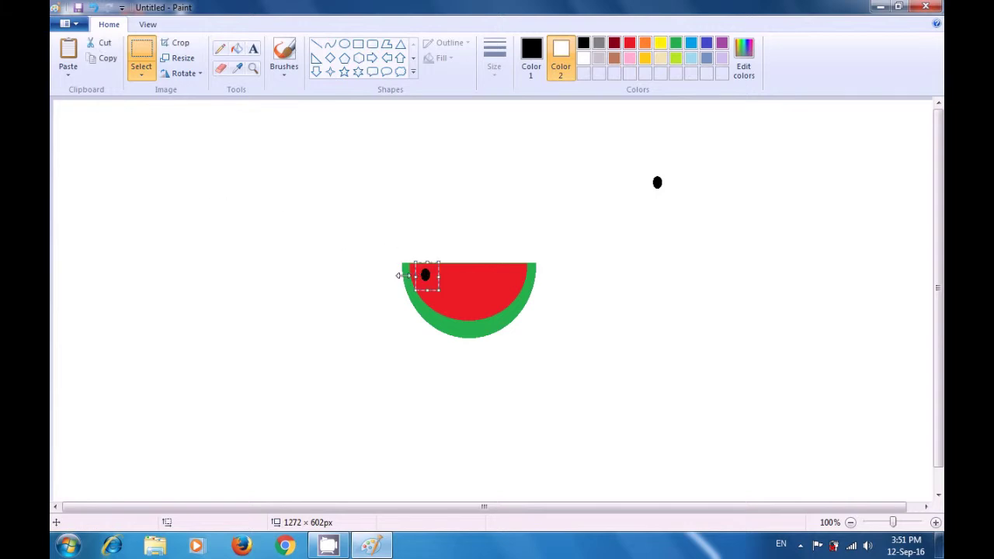
{"action": "left_click", "coordinate": [344, 266]}
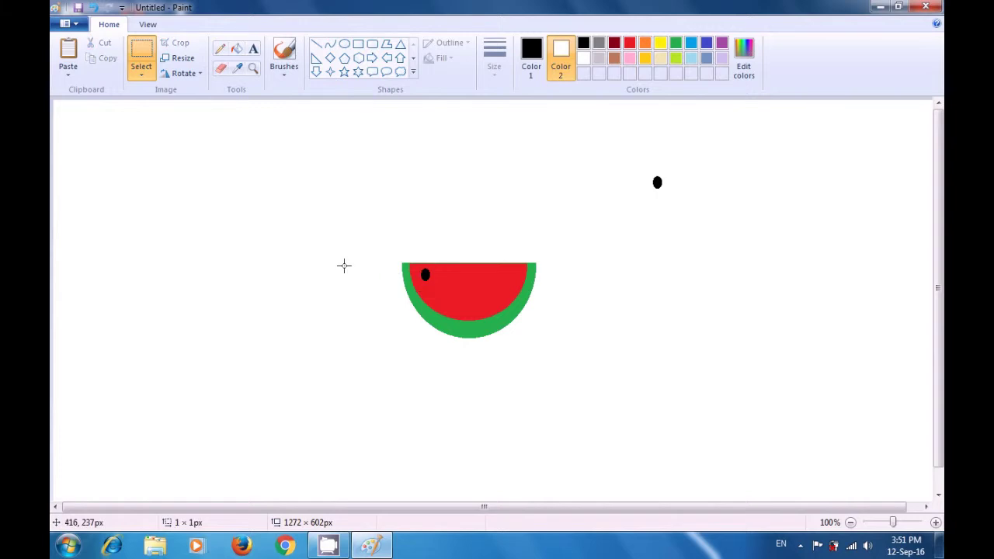
{"action": "key", "text": "ctrl+v"}
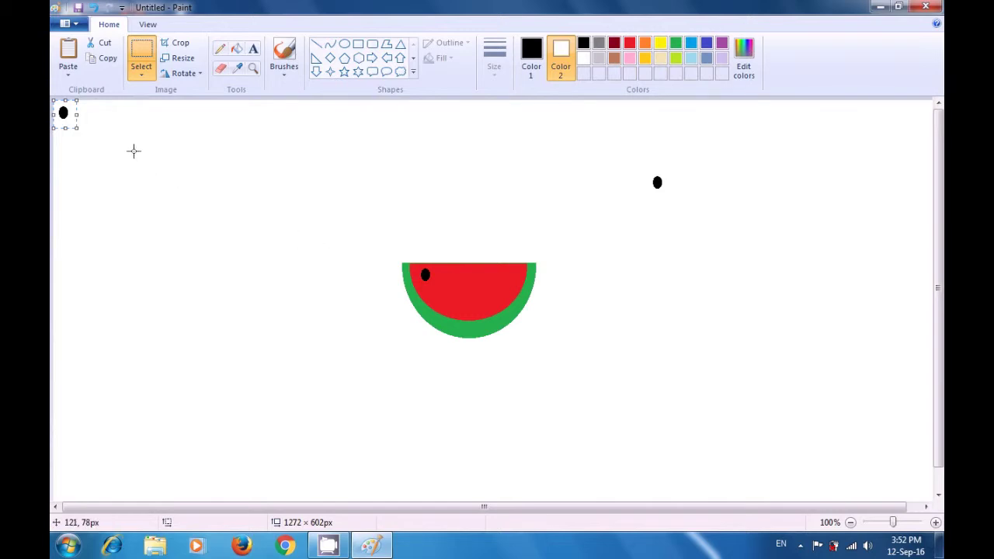
{"action": "left_click_drag", "start_coordinate": [63, 115], "coordinate": [467, 282]}
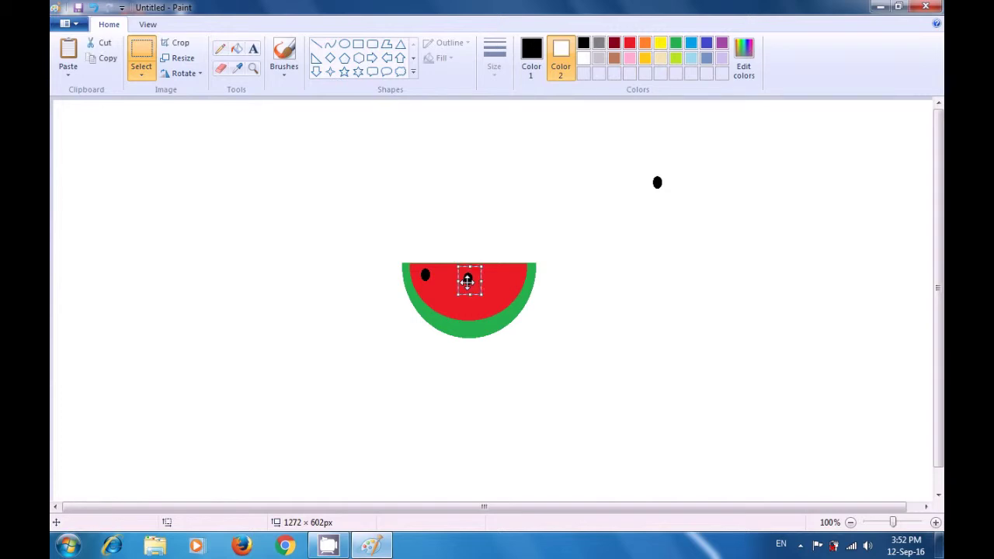
{"action": "left_click", "coordinate": [514, 234]}
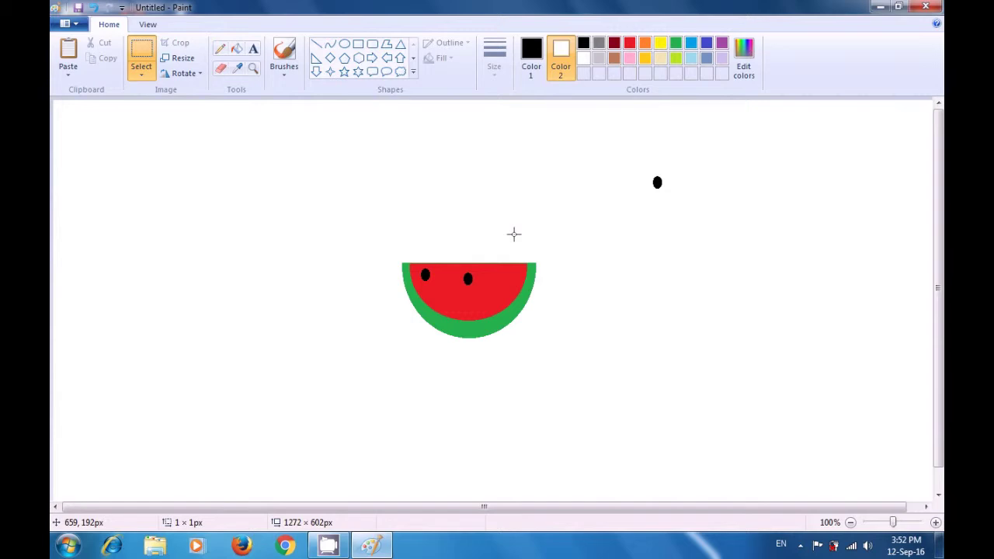
{"action": "key", "text": "ctrl+v"}
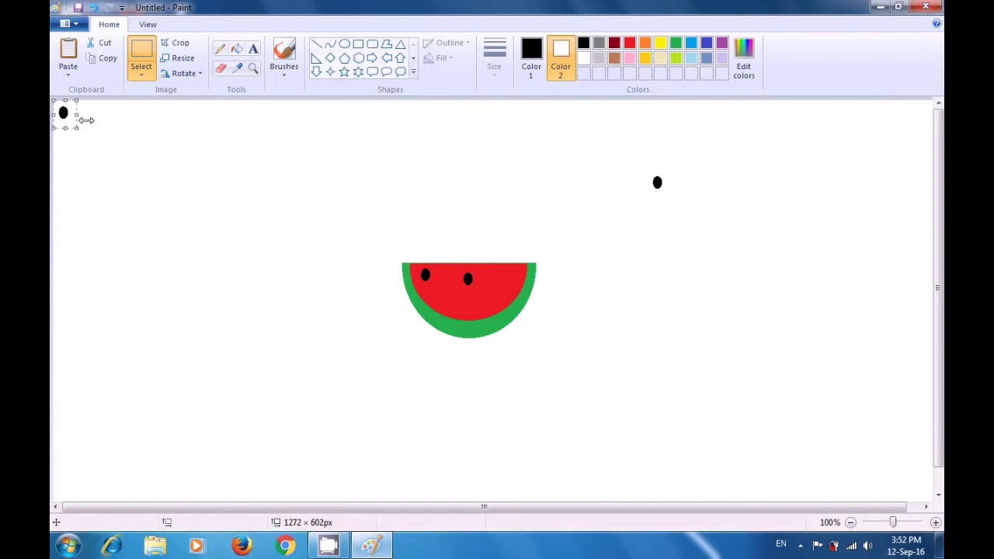
{"action": "left_click_drag", "start_coordinate": [65, 111], "coordinate": [506, 277]}
{"action": "left_click", "coordinate": [511, 209]}
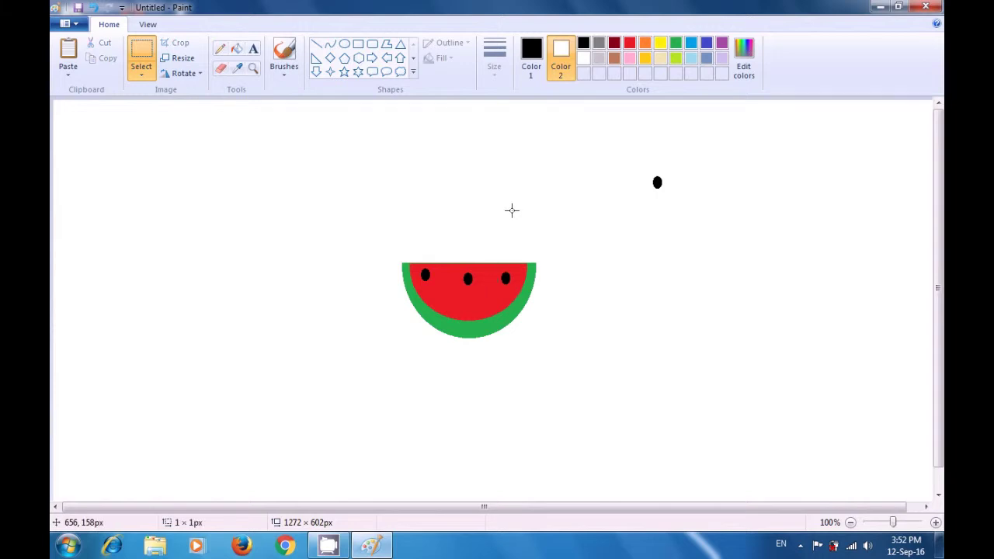
Paste two more seeds and place them in the lower part of the red flesh, beneath the middle and right seeds.
{"action": "key", "text": "ctrl+v"}
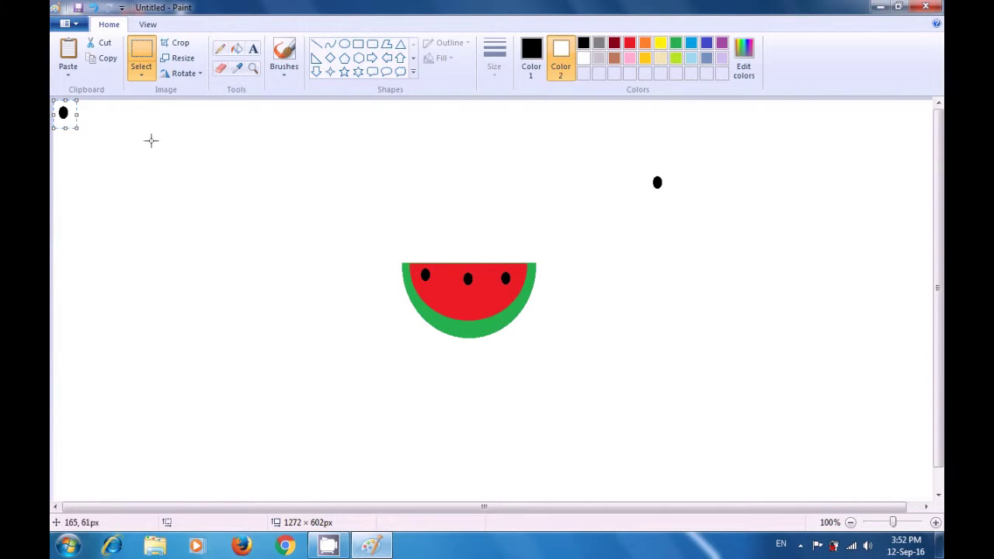
{"action": "left_click_drag", "start_coordinate": [70, 126], "coordinate": [455, 304]}
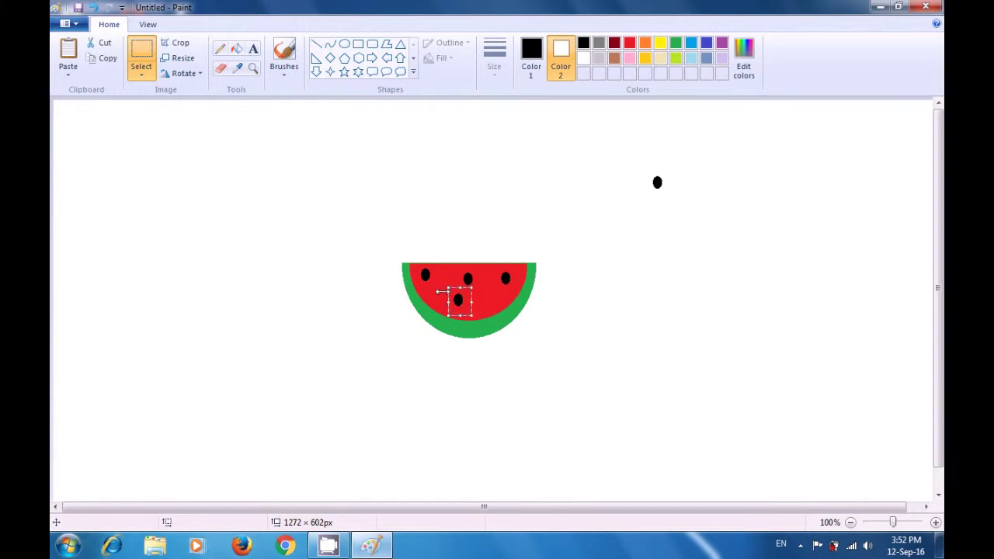
{"action": "left_click", "coordinate": [392, 197]}
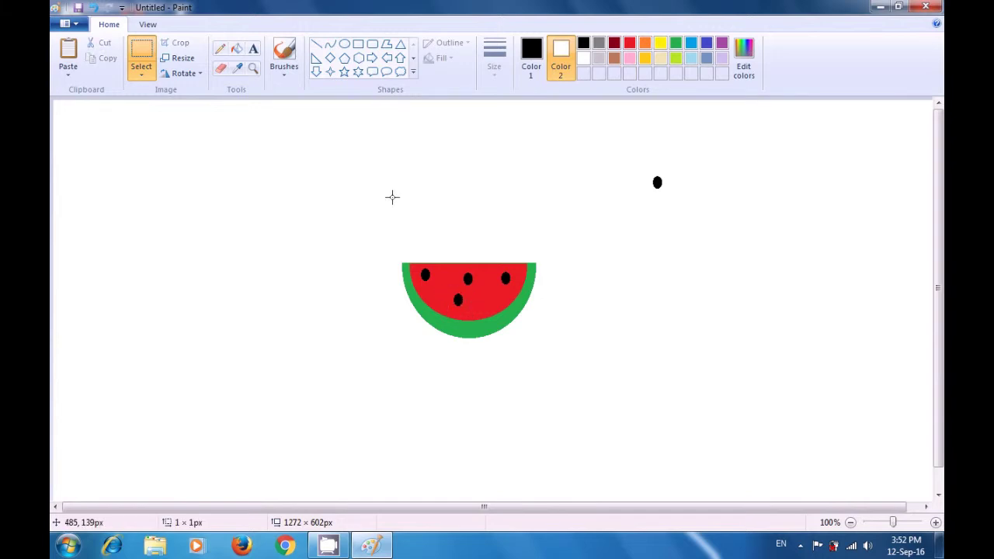
{"action": "key", "text": "ctrl+v"}
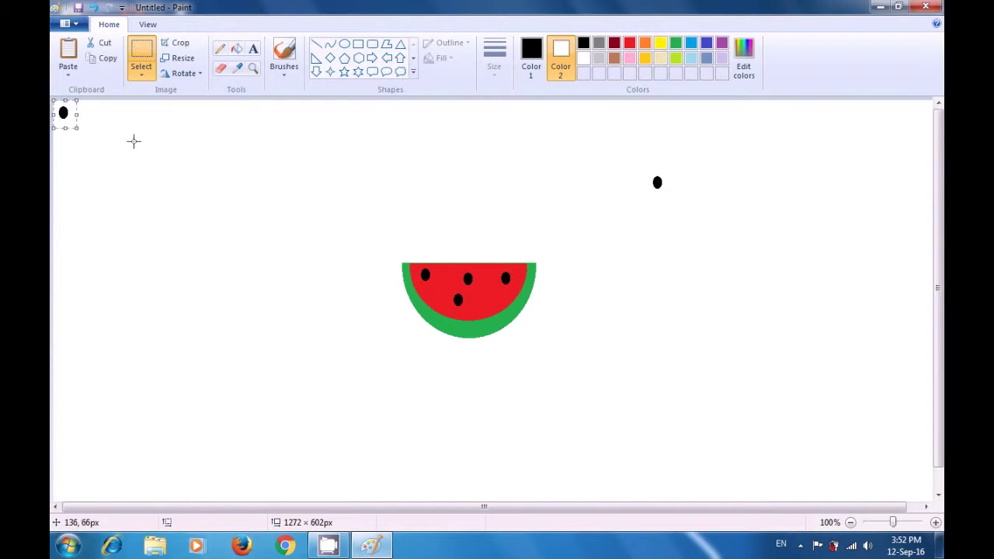
{"action": "left_click_drag", "start_coordinate": [67, 111], "coordinate": [492, 297]}
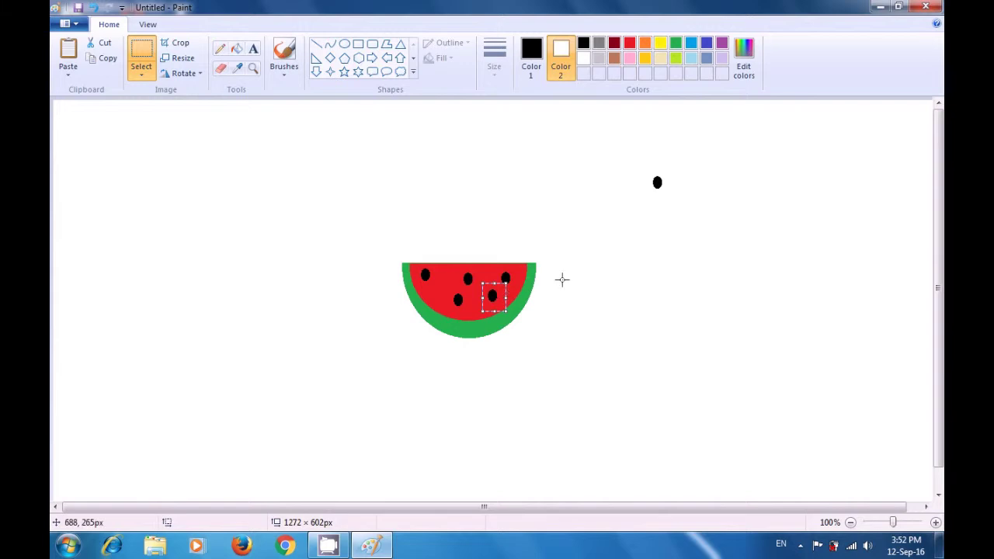
{"action": "left_click", "coordinate": [664, 270]}
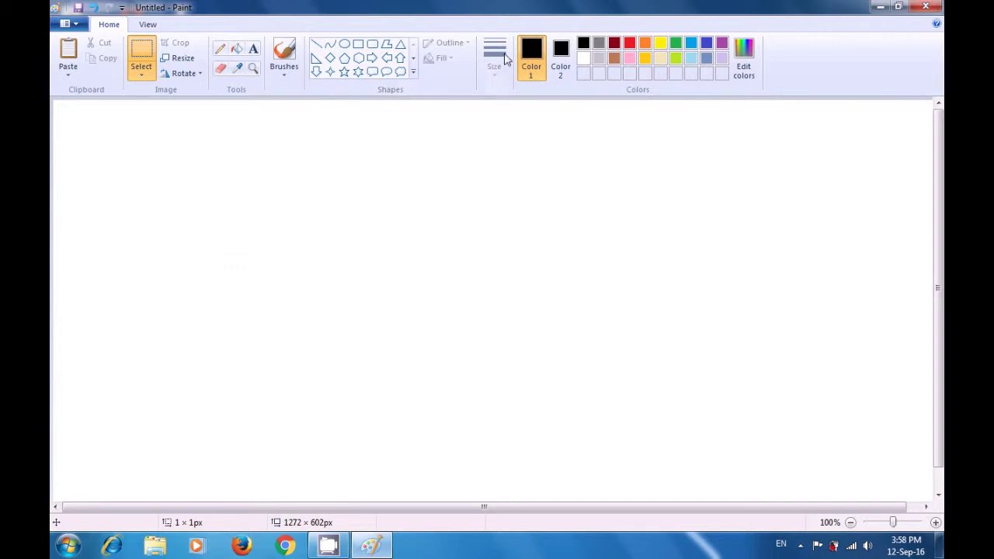
Draw a solid black oval about 175 × 156 px in the lower middle of the blank canvas.
{"action": "left_click", "coordinate": [565, 60]}
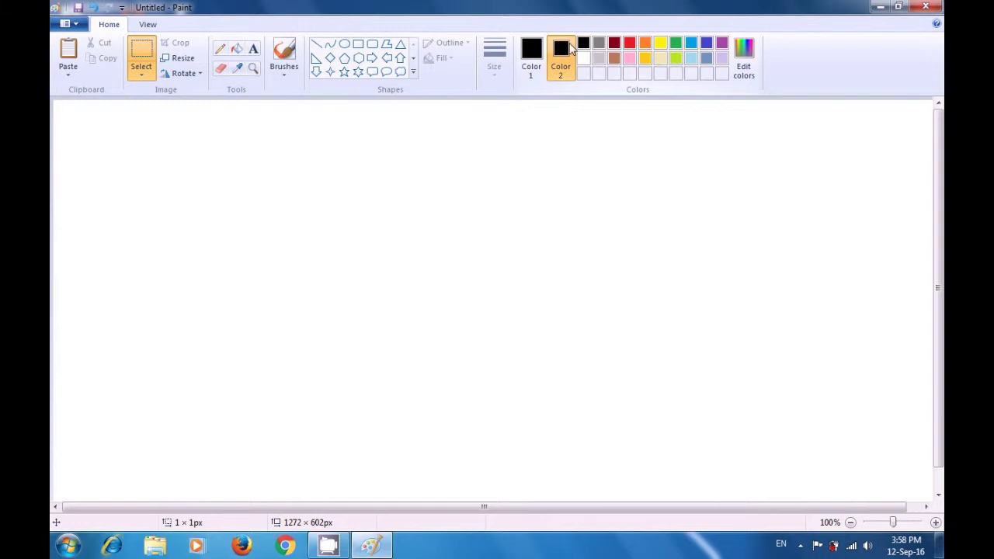
{"action": "left_click", "coordinate": [345, 49]}
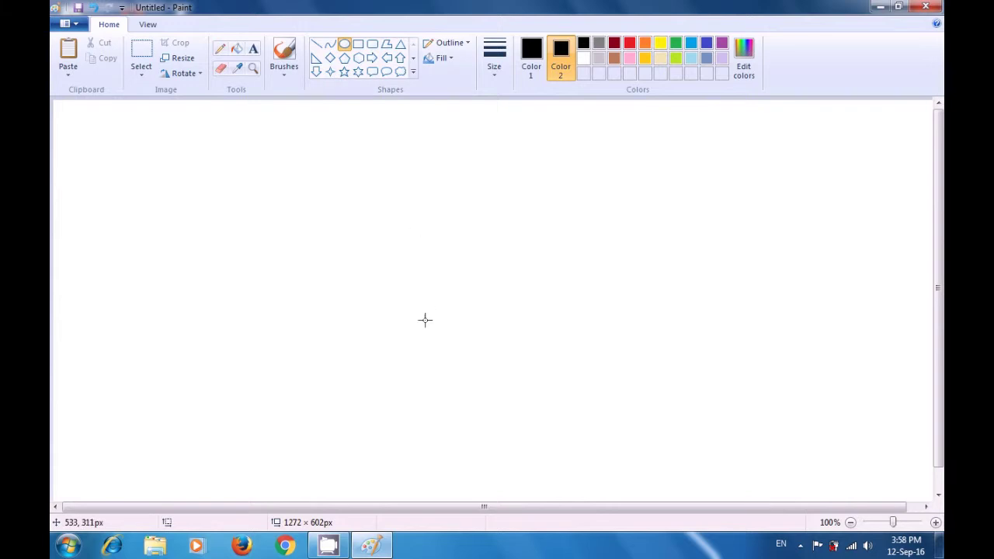
{"action": "left_click_drag", "start_coordinate": [425, 320], "coordinate": [547, 428]}
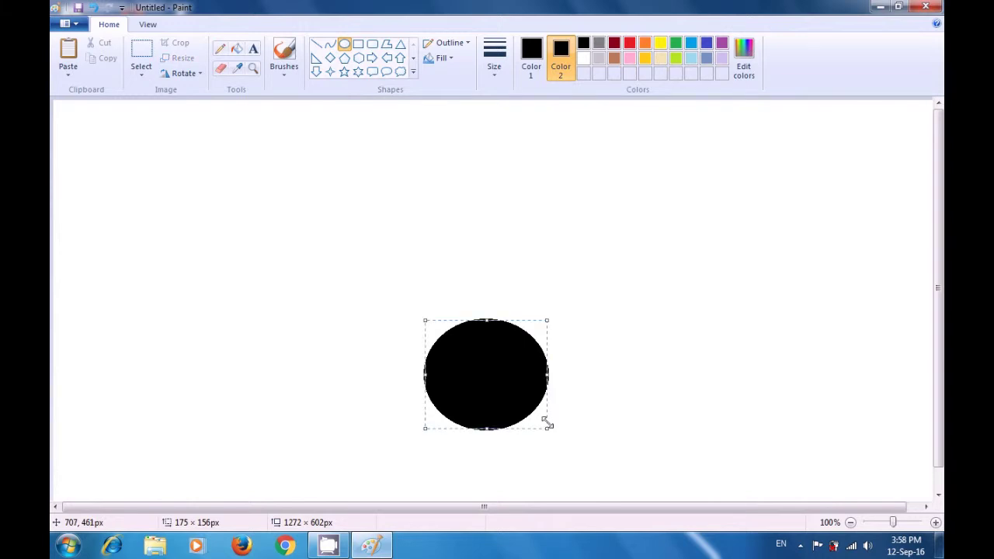
{"action": "left_click", "coordinate": [595, 281]}
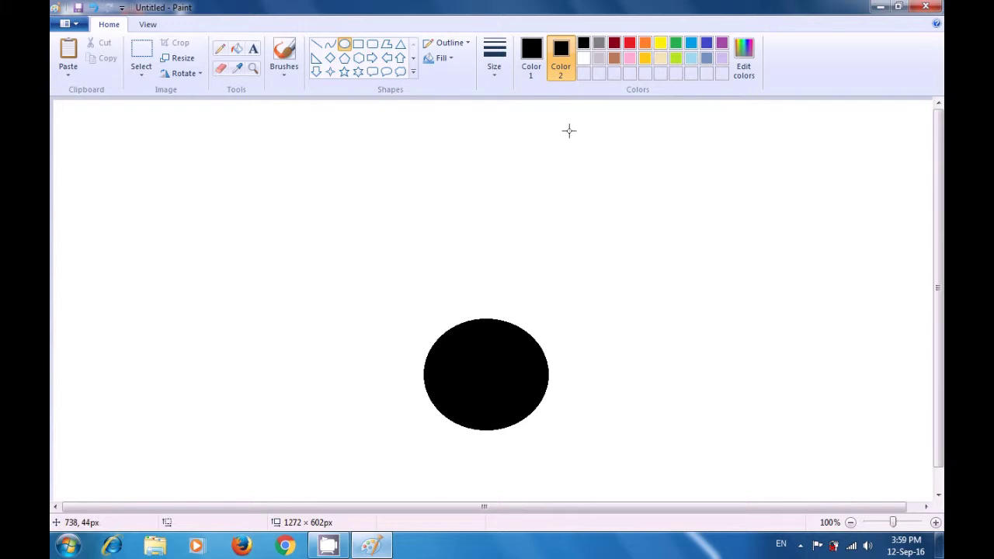
With Color 2 set to white, draw a black-outlined oval overlapping the black oval's top and narrow it to about 166 × 150 px.
{"action": "left_click", "coordinate": [584, 66]}
{"action": "left_click_drag", "start_coordinate": [411, 238], "coordinate": [551, 342]}
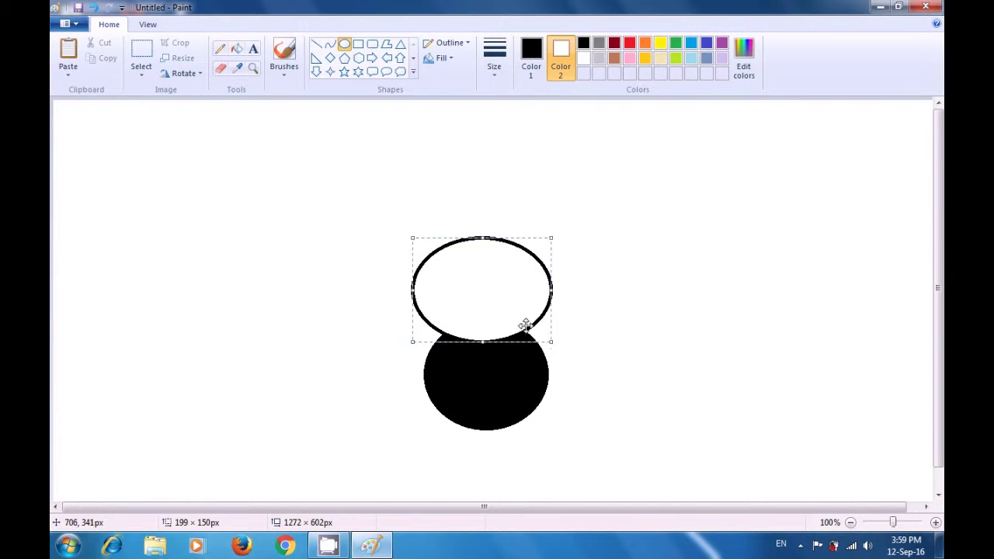
{"action": "left_click_drag", "start_coordinate": [412, 289], "coordinate": [423, 289]}
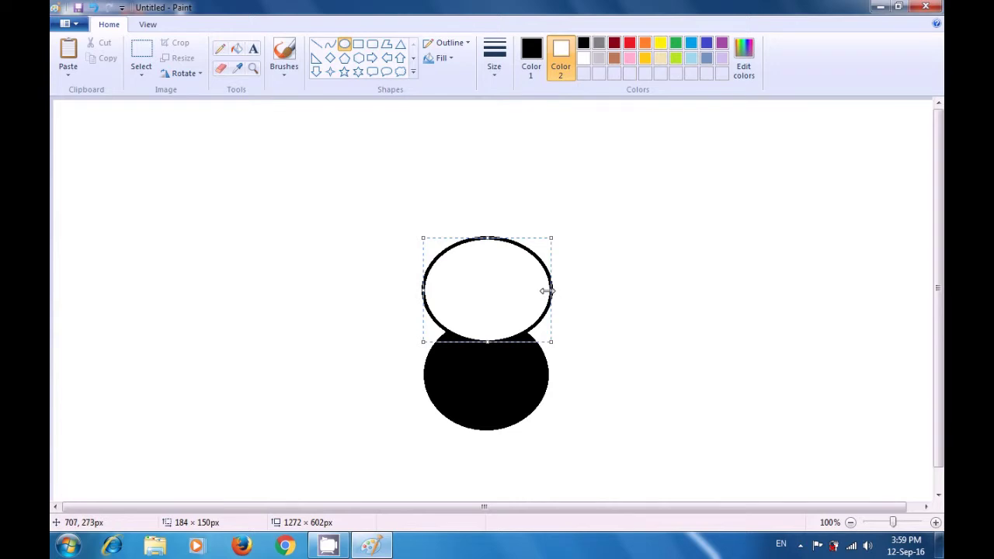
{"action": "left_click_drag", "start_coordinate": [549, 290], "coordinate": [539, 292]}
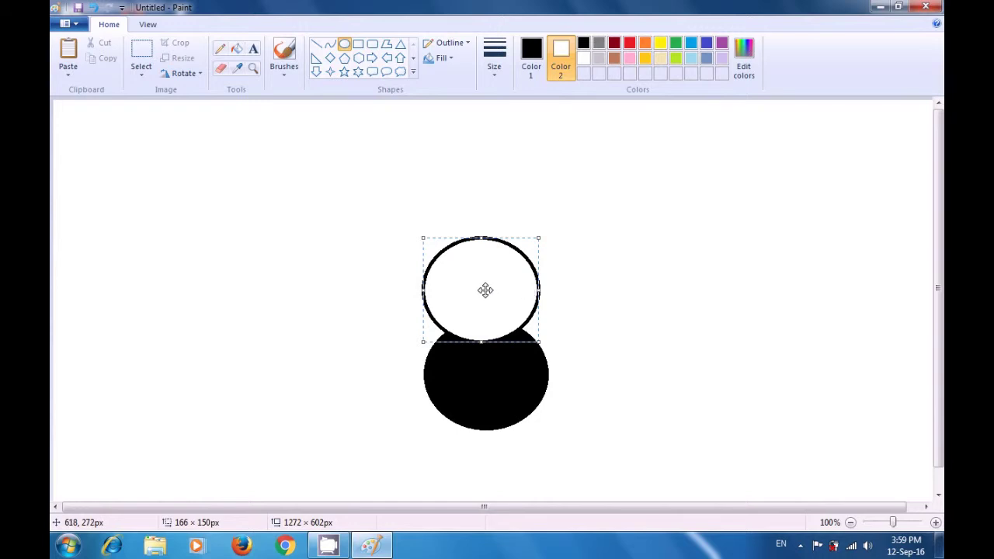
Move the white oval so it sits centred above the black oval, slightly overlapping its upper edge, and deselect it.
{"action": "left_click_drag", "start_coordinate": [485, 290], "coordinate": [482, 279]}
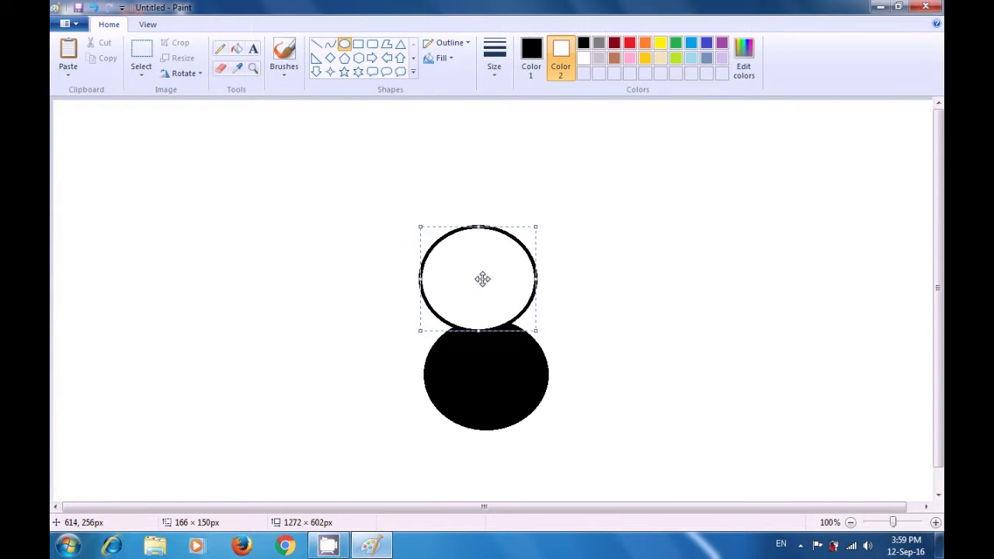
{"action": "left_click_drag", "start_coordinate": [482, 278], "coordinate": [494, 289]}
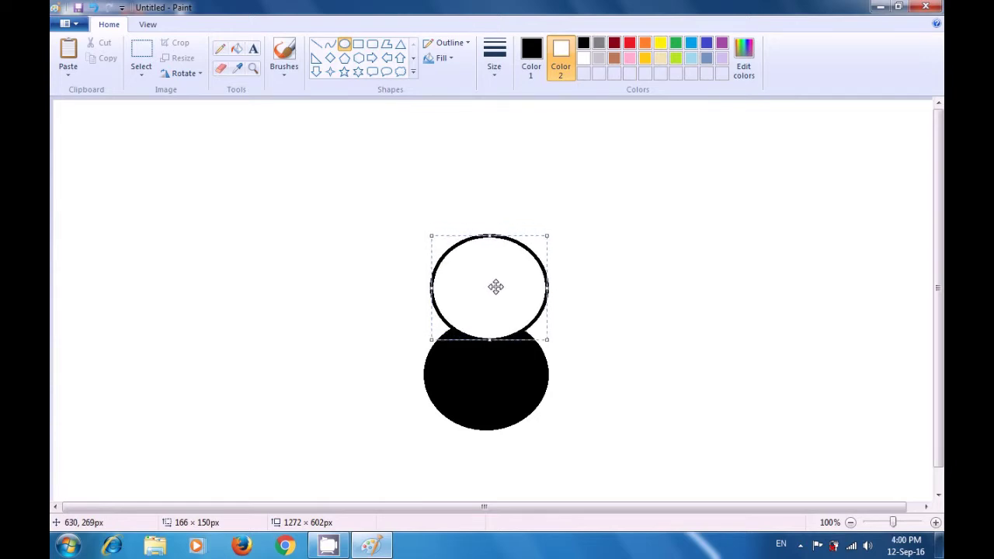
{"action": "left_click", "coordinate": [612, 284]}
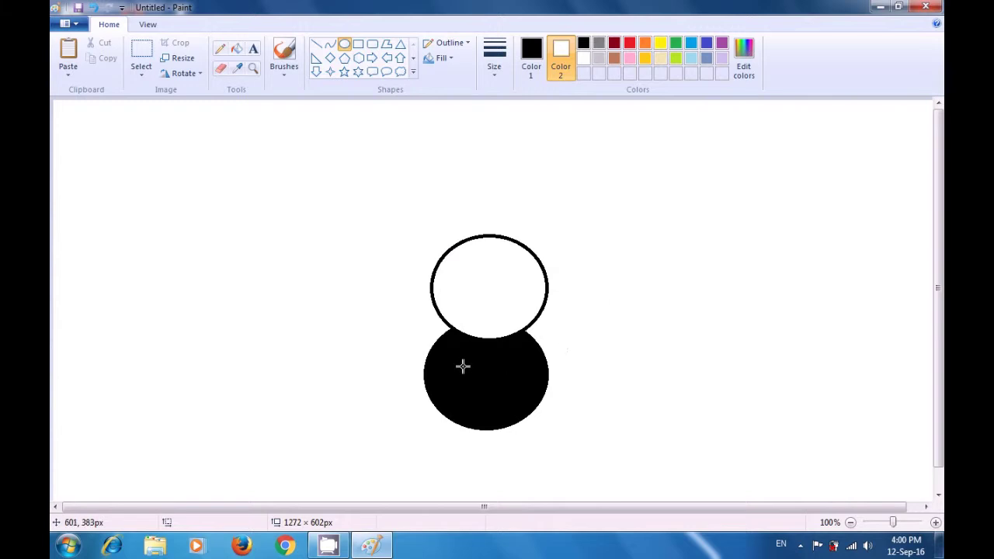
Draw a white oval on the black body, enlarge it to about 130 × 113 px and centre it just below the head.
{"action": "left_click_drag", "start_coordinate": [441, 354], "coordinate": [530, 426]}
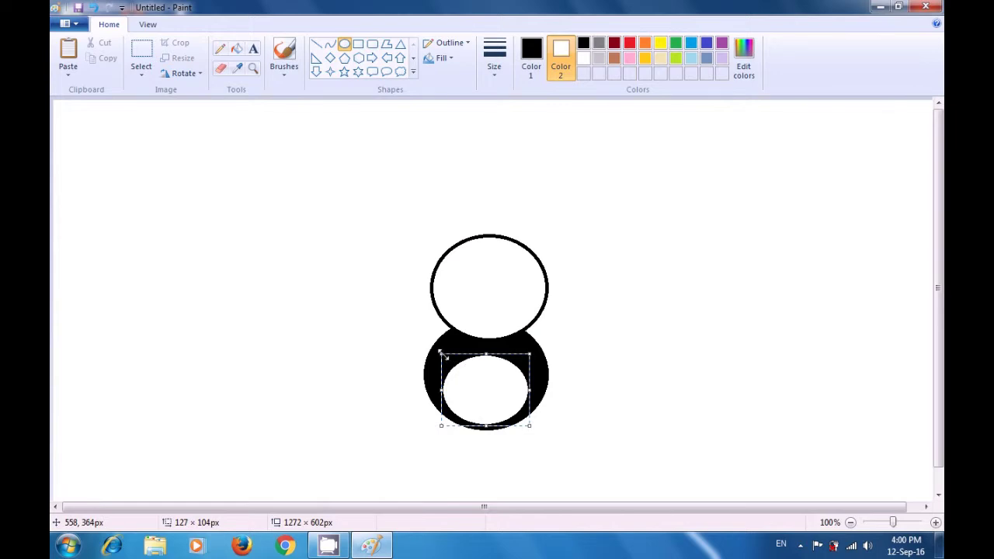
{"action": "left_click_drag", "start_coordinate": [441, 354], "coordinate": [437, 347]}
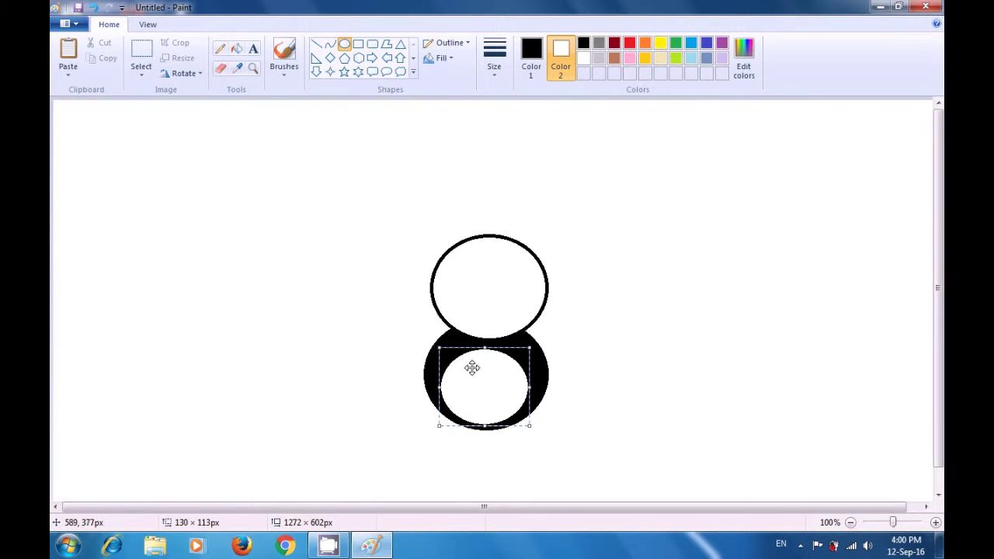
{"action": "left_click_drag", "start_coordinate": [484, 382], "coordinate": [487, 375]}
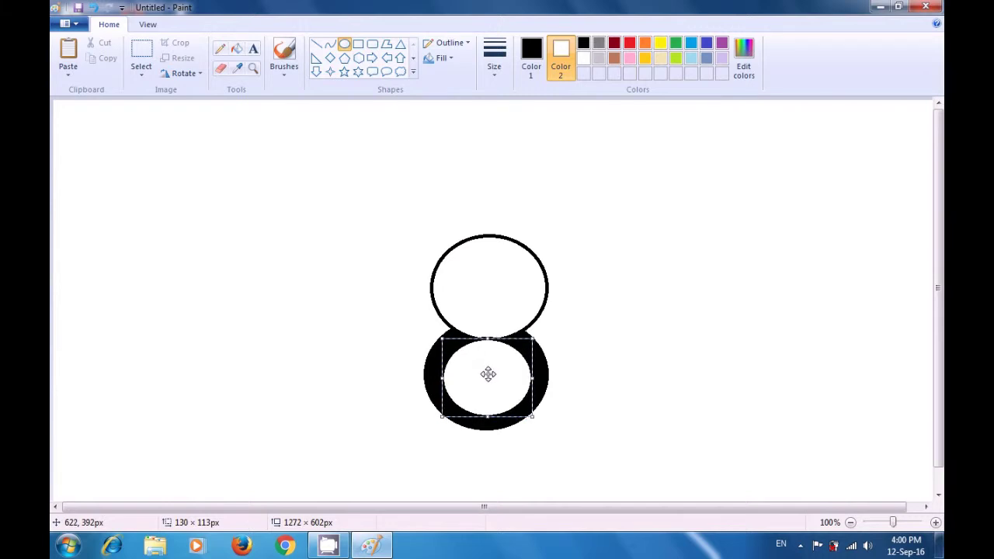
{"action": "left_click", "coordinate": [607, 372]}
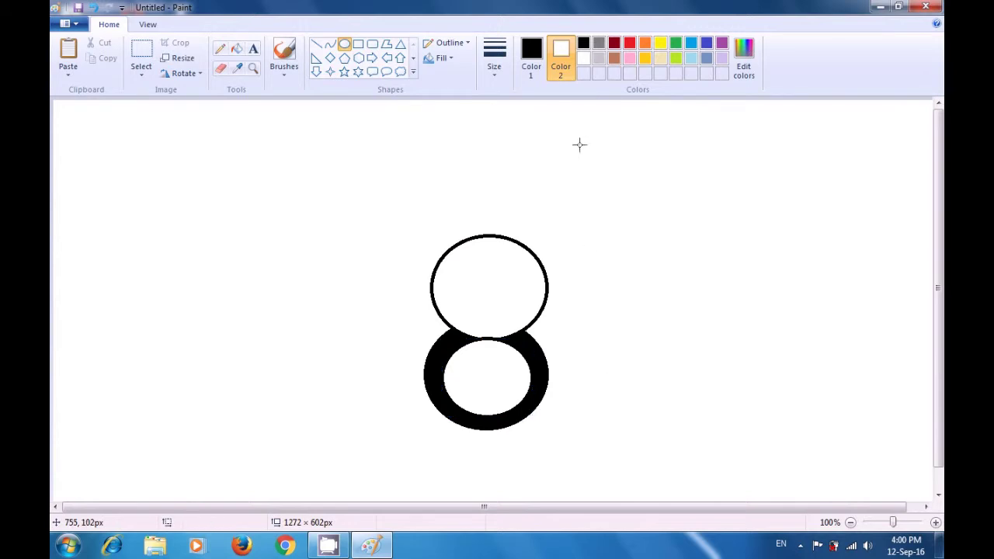
With Color 2 set to black, draw a small solid black circle about 34 × 32 px to the right of the figure.
{"action": "left_click", "coordinate": [584, 43]}
{"action": "left_click_drag", "start_coordinate": [650, 261], "coordinate": [675, 287]}
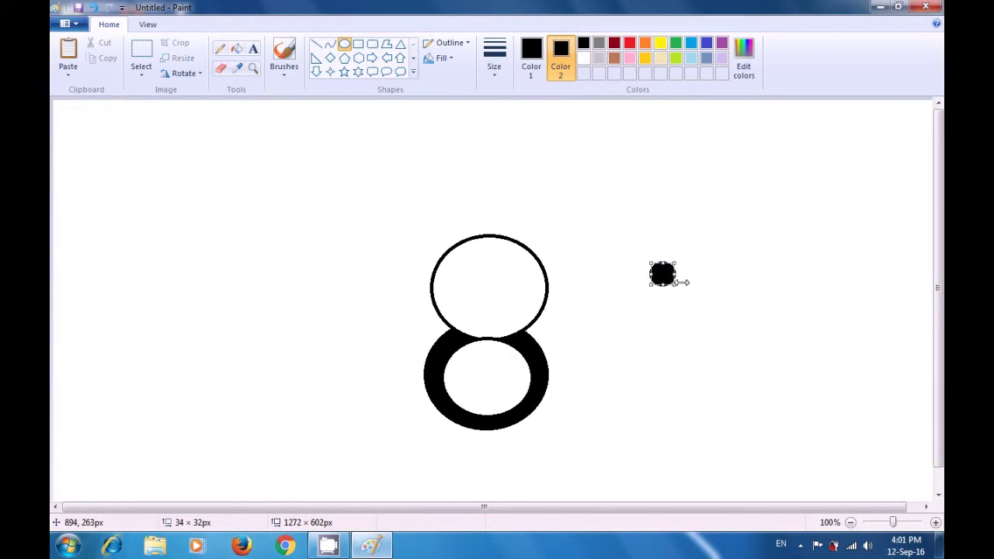
{"action": "left_click", "coordinate": [695, 275]}
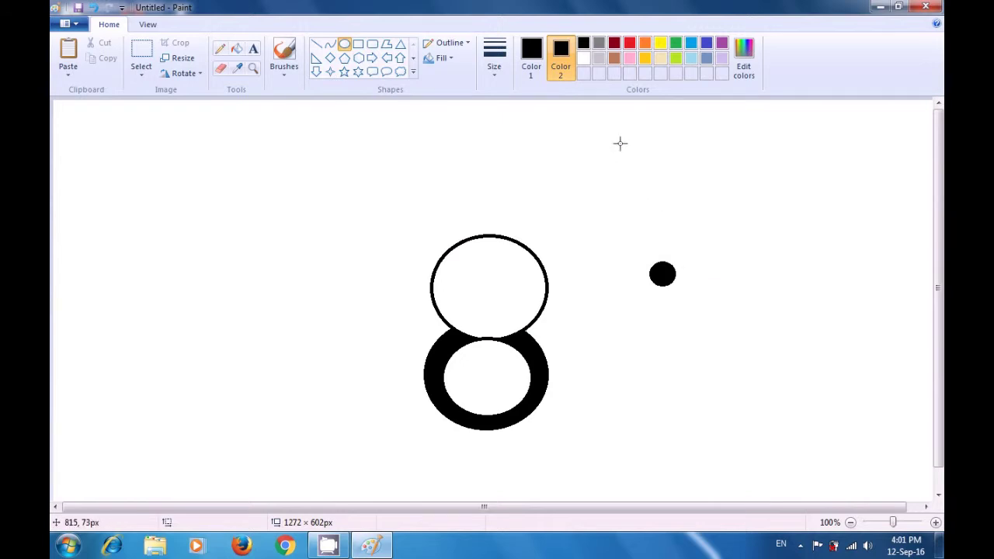
Set Color 2 to white, duplicate the small black circle and place the copy on the body's upper left edge as an arm.
{"action": "left_click", "coordinate": [581, 60]}
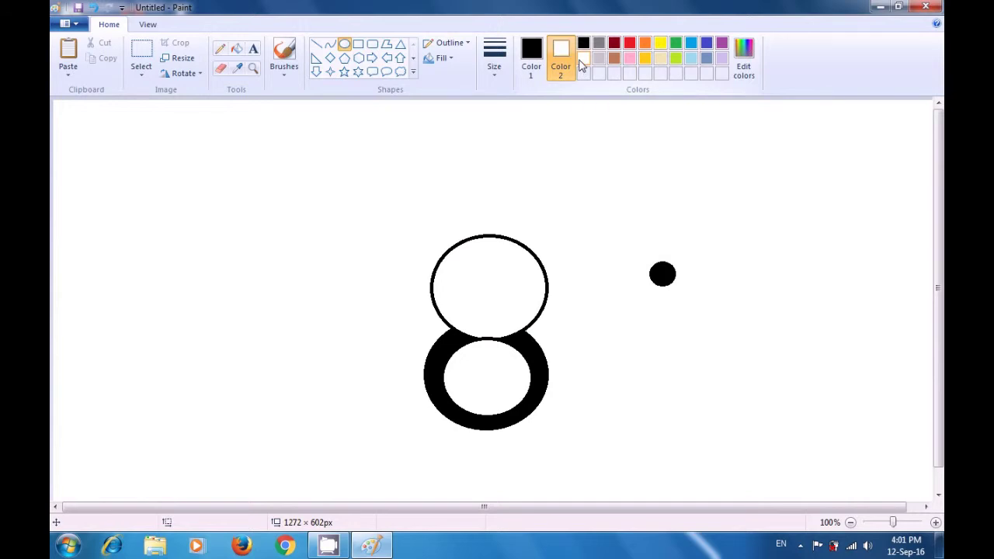
{"action": "left_click", "coordinate": [141, 53]}
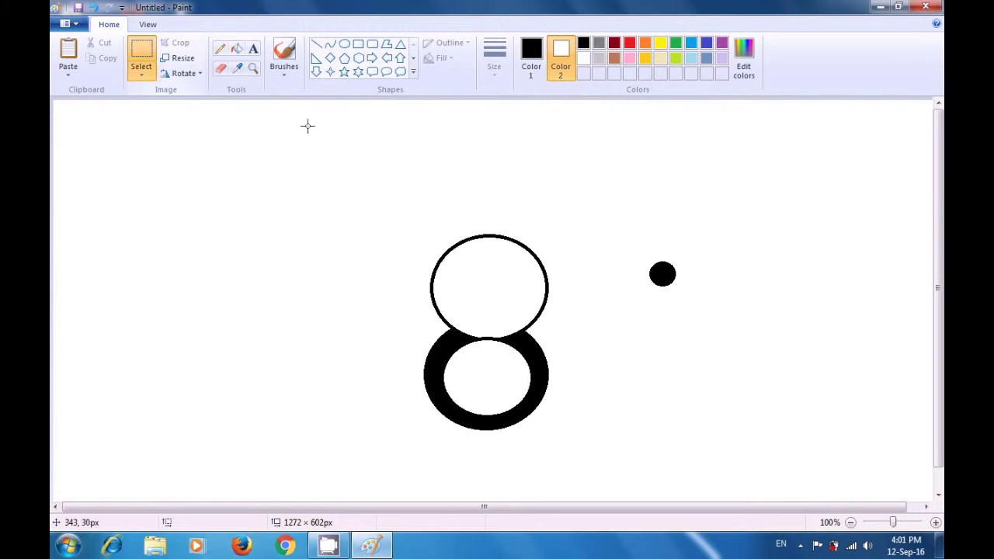
{"action": "left_click_drag", "start_coordinate": [637, 249], "coordinate": [695, 300]}
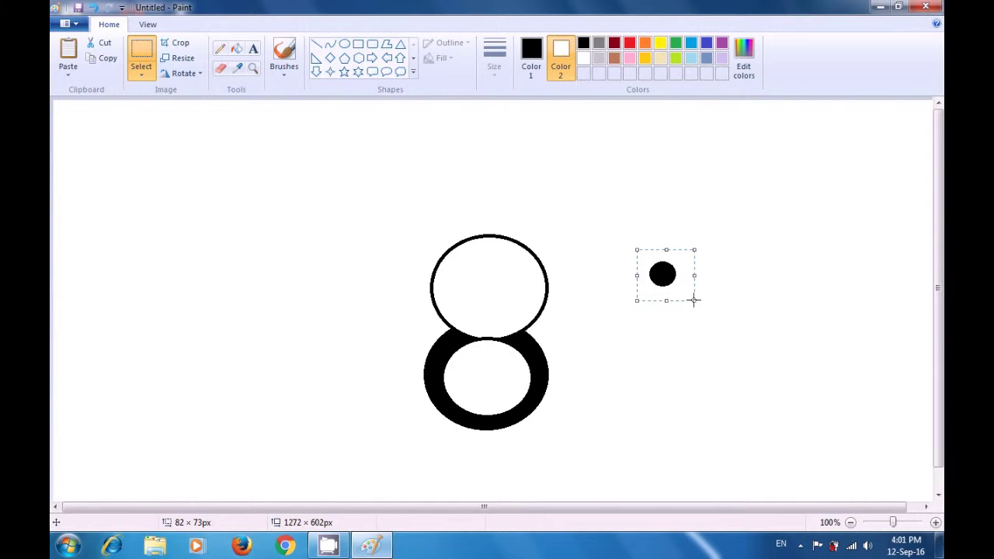
{"action": "key", "text": "ctrl+v"}
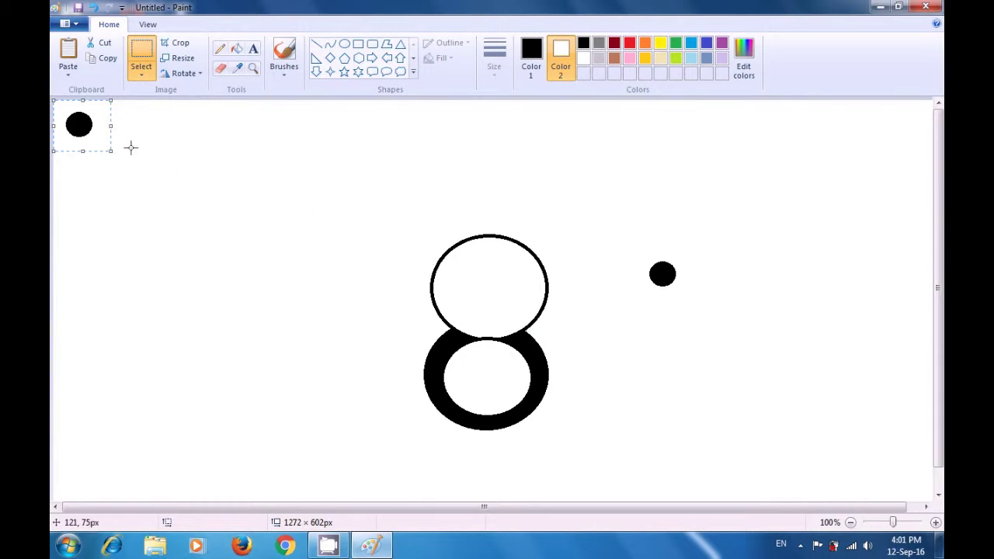
{"action": "left_click_drag", "start_coordinate": [80, 125], "coordinate": [425, 350]}
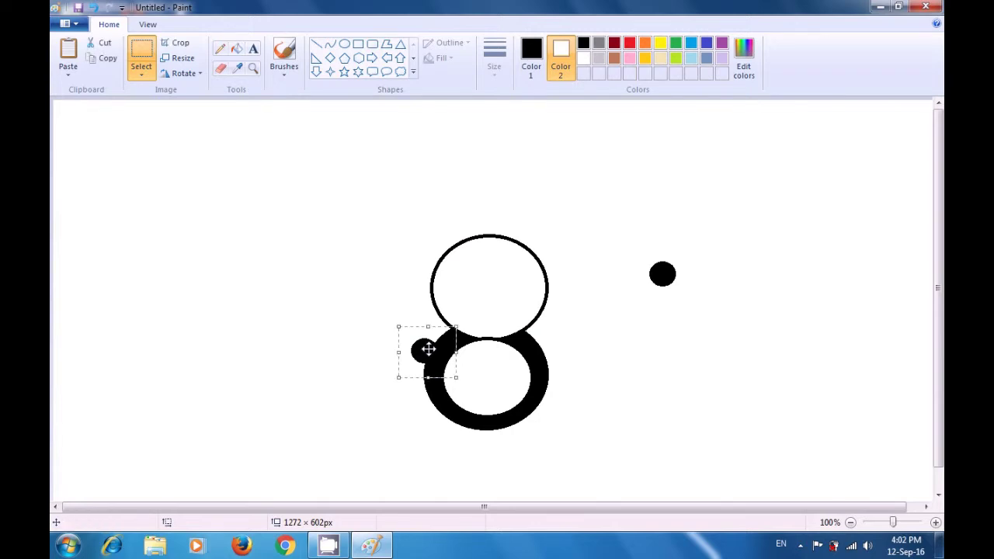
{"action": "left_click_drag", "start_coordinate": [612, 322], "coordinate": [615, 324]}
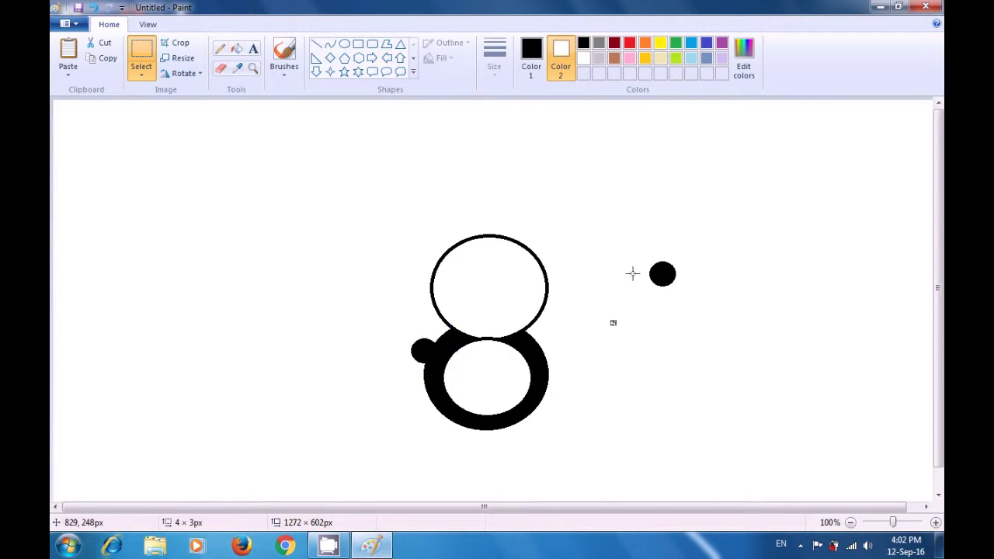
{"action": "key", "text": "ctrl+z"}
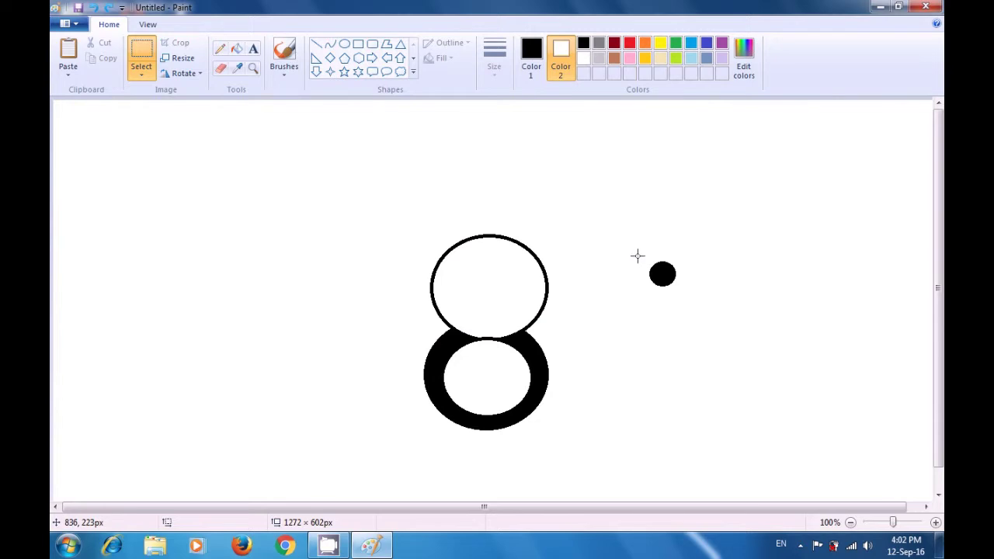
{"action": "key", "text": "ctrl+y"}
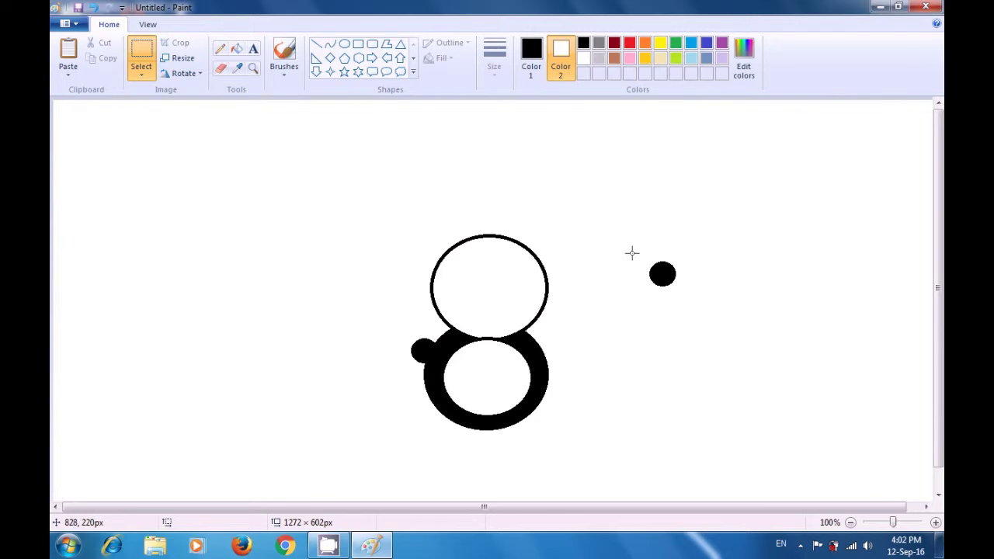
Move the original small black circle onto the body's upper right edge as the second arm and deselect it.
{"action": "left_click_drag", "start_coordinate": [632, 251], "coordinate": [552, 350]}
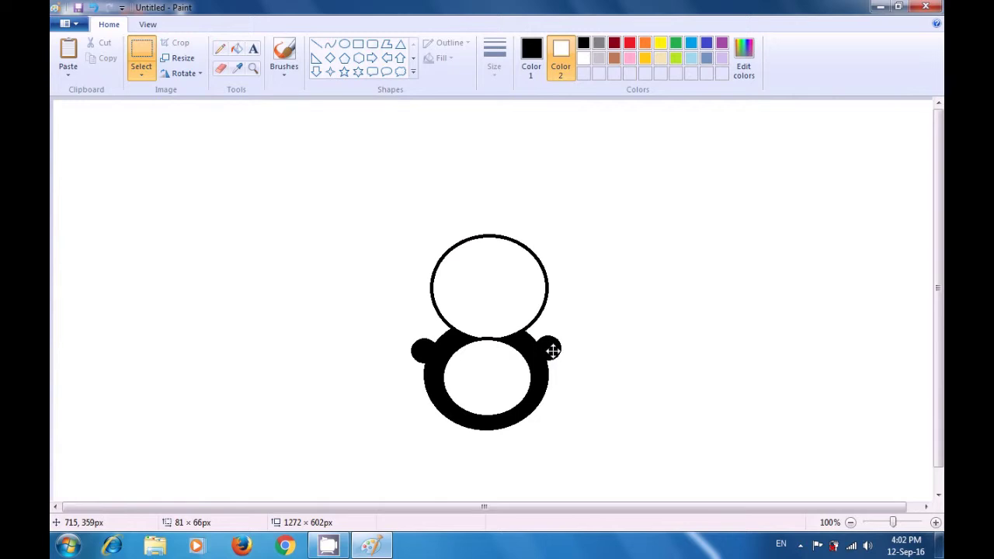
{"action": "left_click_drag", "start_coordinate": [554, 350], "coordinate": [553, 350]}
{"action": "left_click", "coordinate": [624, 318]}
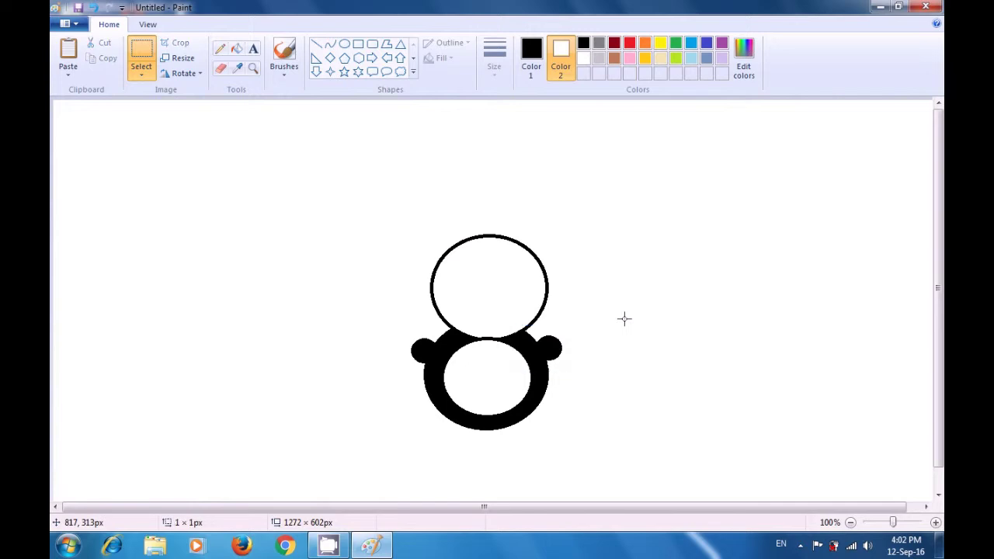
With Color 2 set to black, draw a solid black oval about 63 × 67 px to the upper right of the figure.
{"action": "left_click", "coordinate": [585, 48]}
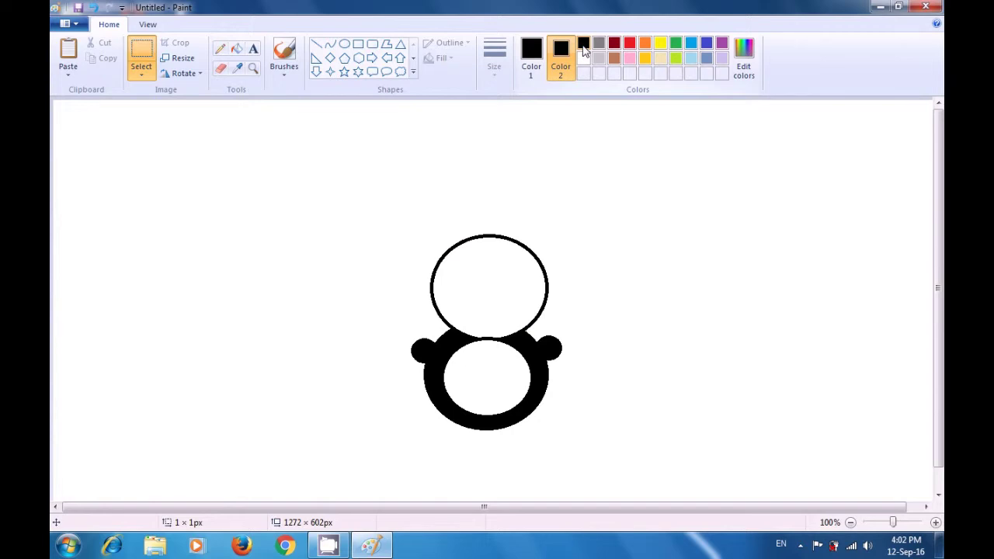
{"action": "left_click", "coordinate": [346, 45]}
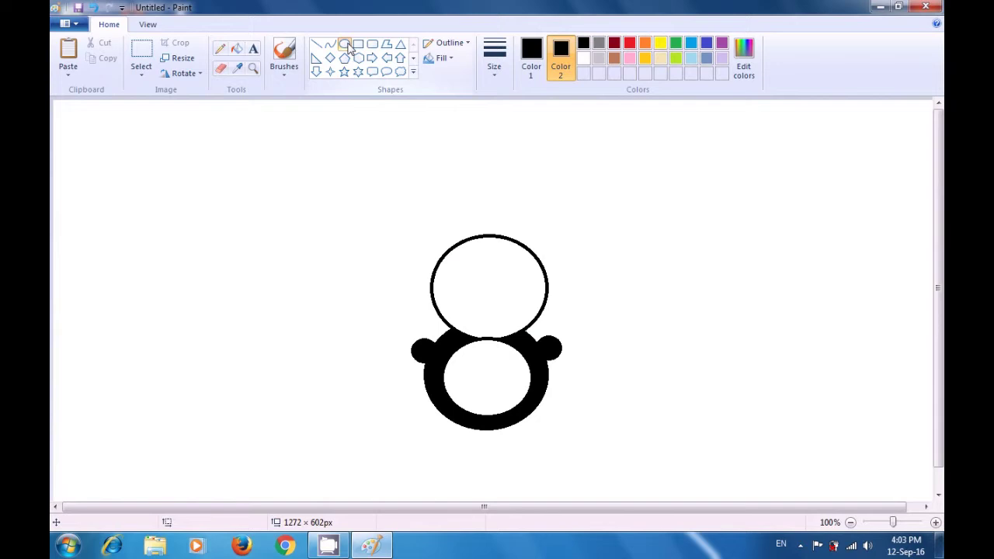
{"action": "left_click_drag", "start_coordinate": [652, 204], "coordinate": [697, 251]}
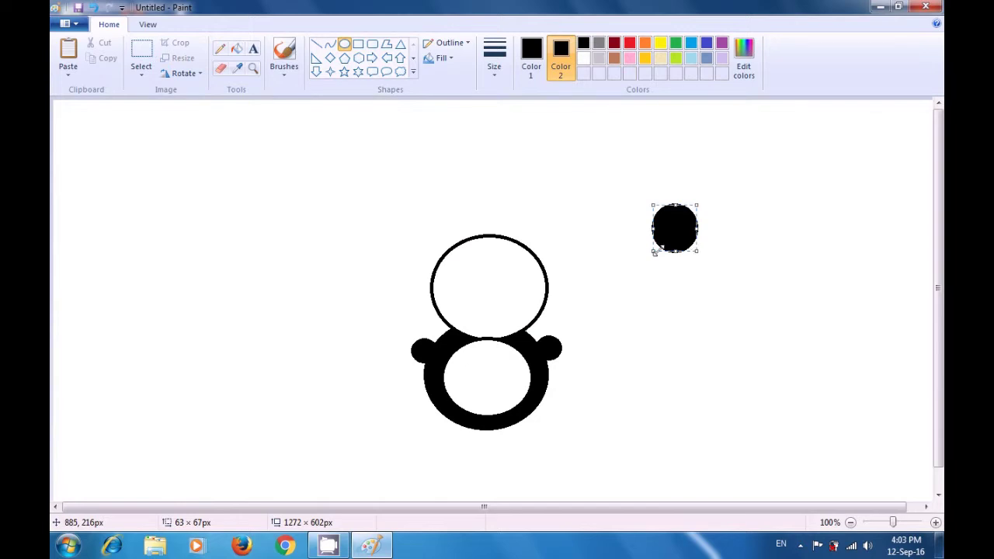
Set Color 2 to white, duplicate the larger black oval and place the copy at the body's lower left as a foot.
{"action": "key", "text": "ctrl+v"}
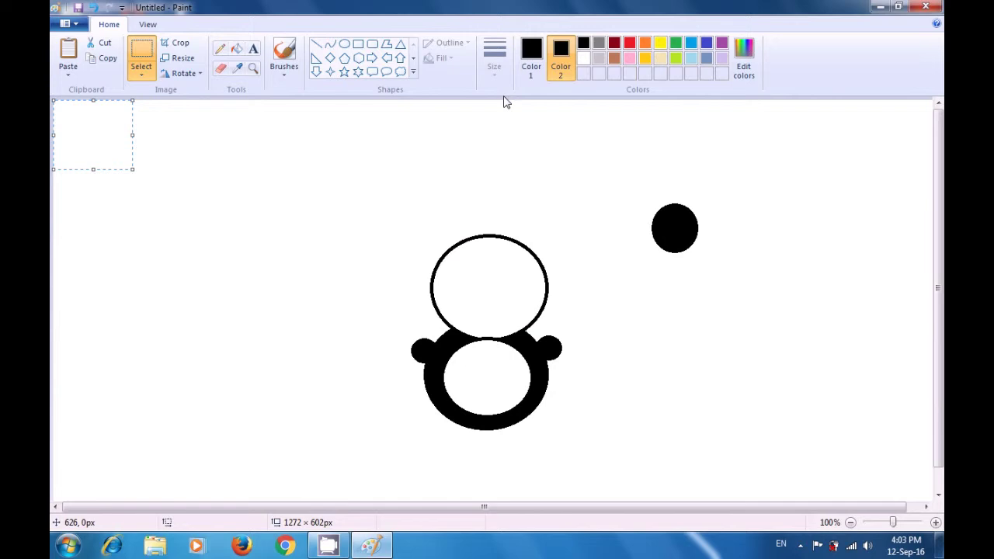
{"action": "left_click", "coordinate": [584, 61]}
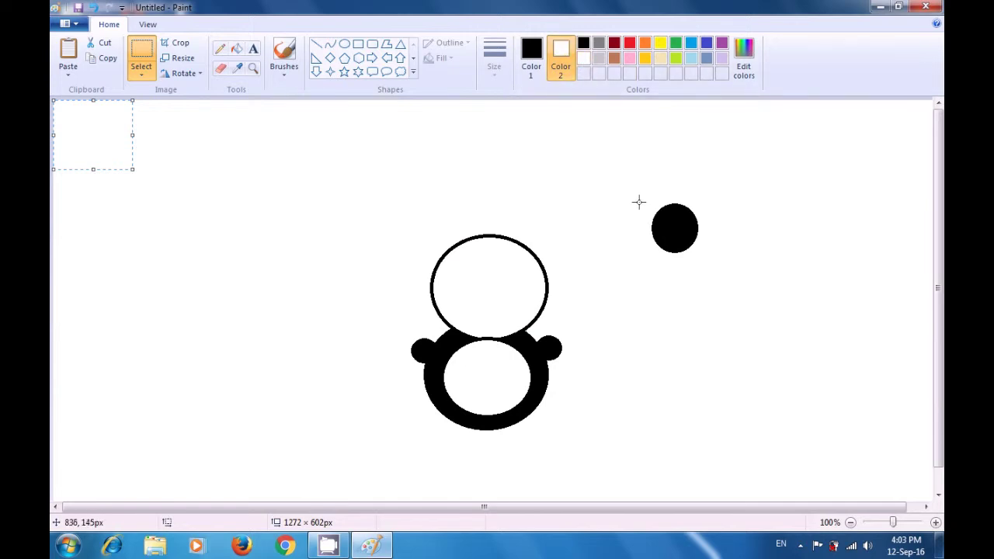
{"action": "left_click_drag", "start_coordinate": [635, 194], "coordinate": [714, 265]}
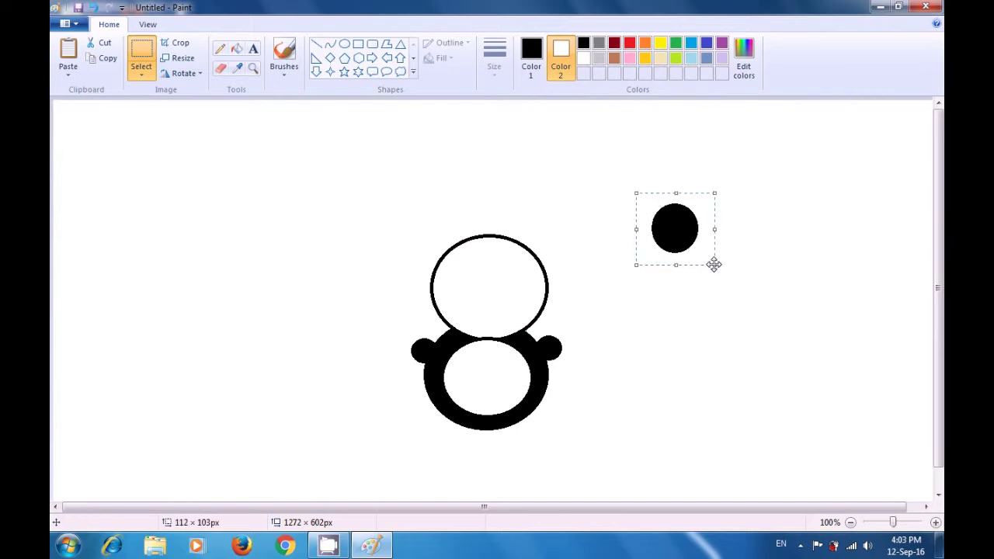
{"action": "key", "text": "ctrl+c"}
{"action": "key", "text": "ctrl+v"}
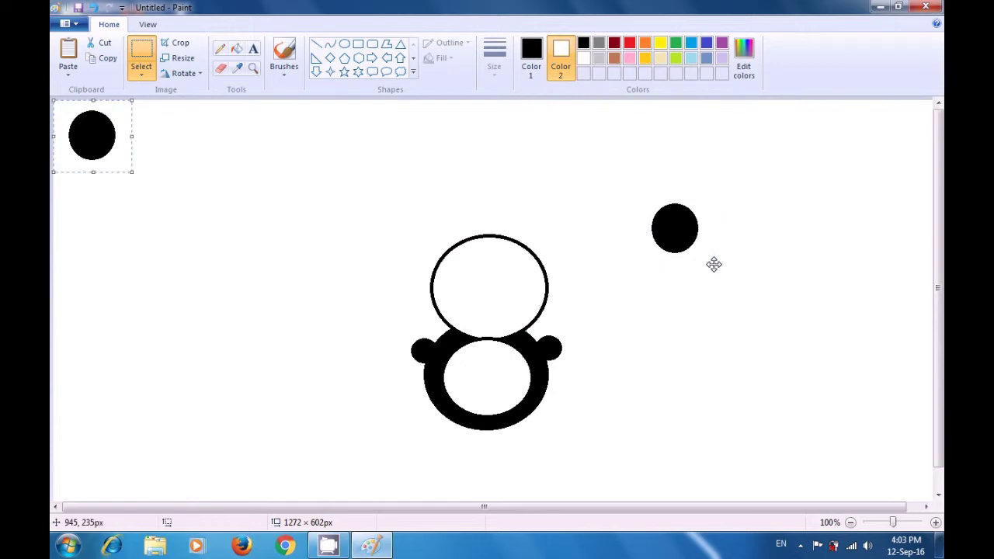
{"action": "left_click_drag", "start_coordinate": [95, 130], "coordinate": [430, 412]}
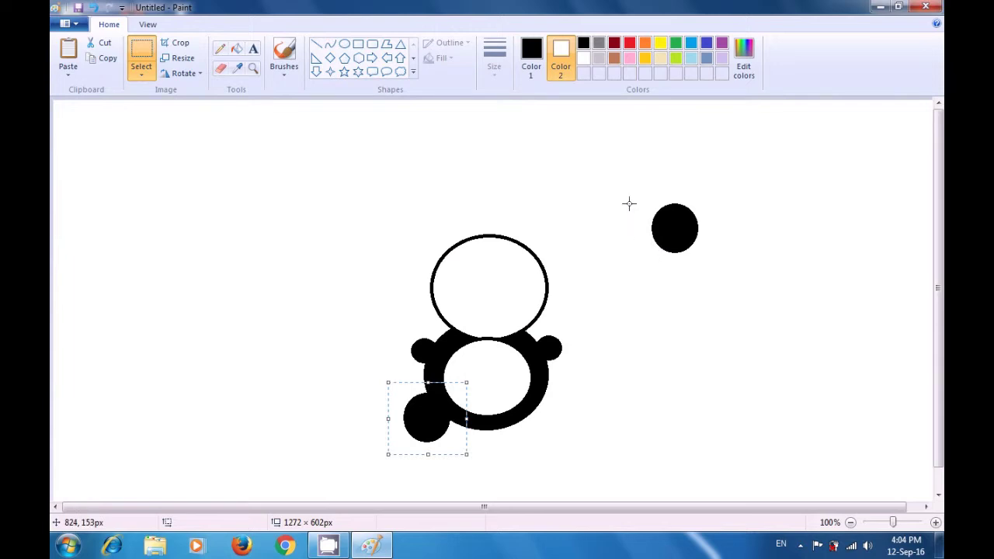
Move the original larger black oval to the body's lower right as the second foot and deselect it.
{"action": "left_click_drag", "start_coordinate": [627, 200], "coordinate": [718, 269]}
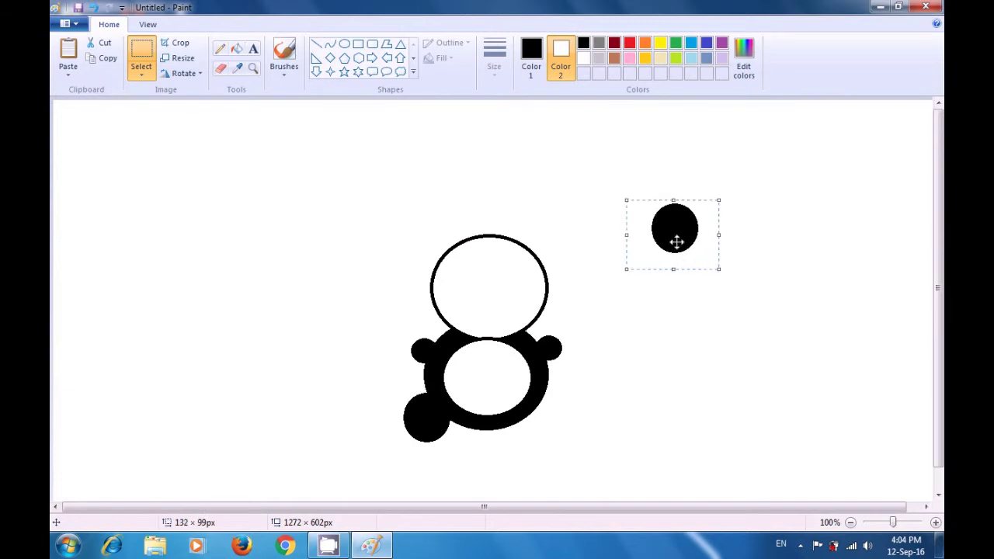
{"action": "left_click_drag", "start_coordinate": [676, 242], "coordinate": [550, 427]}
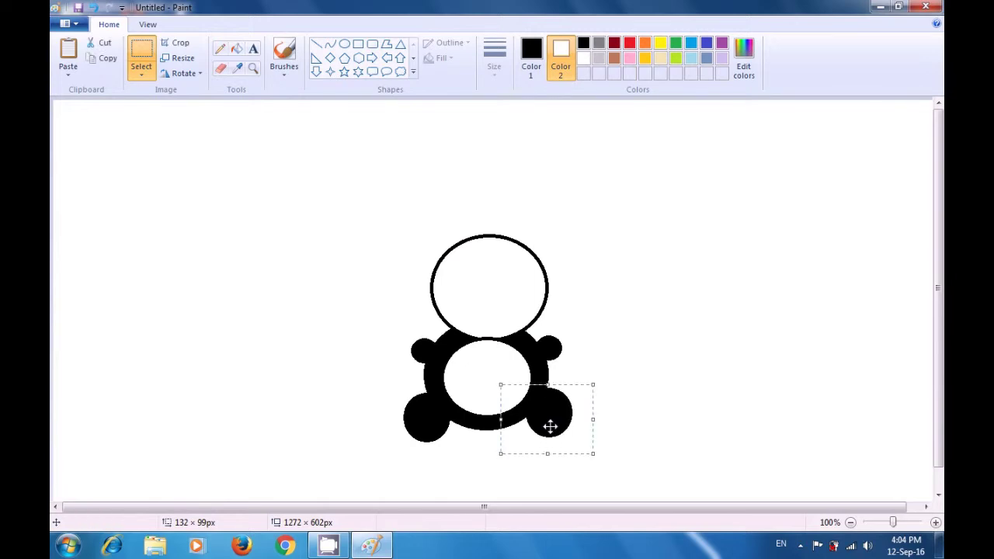
{"action": "left_click", "coordinate": [631, 333]}
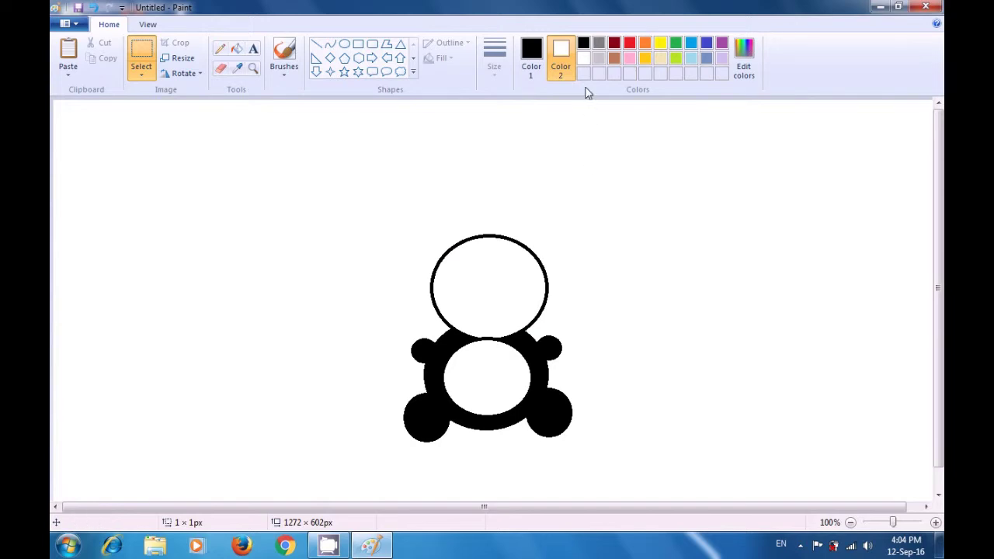
With Color 2 set to black, draw a narrow solid black oval about 18 × 37 px in the head's left half as an eye.
{"action": "left_click", "coordinate": [584, 47]}
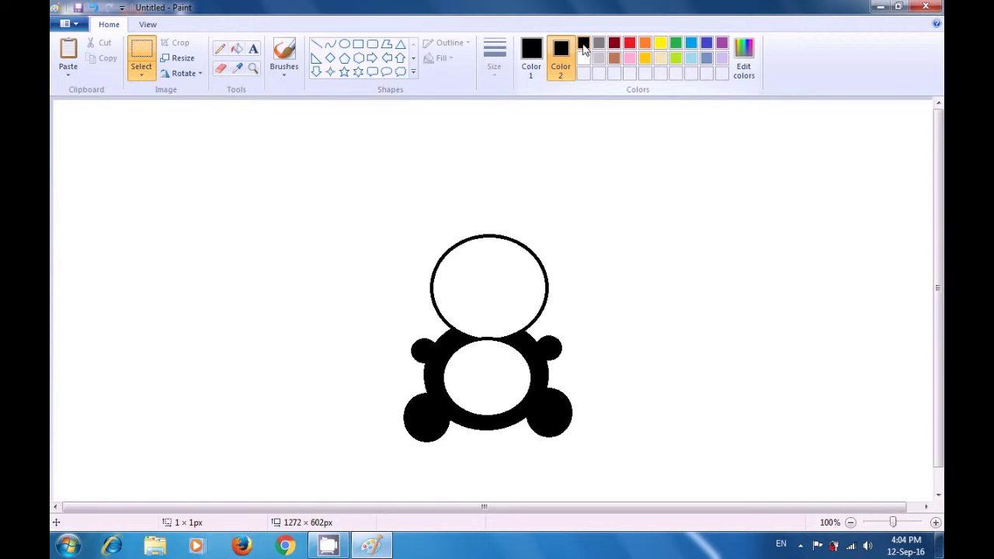
{"action": "left_click", "coordinate": [345, 45]}
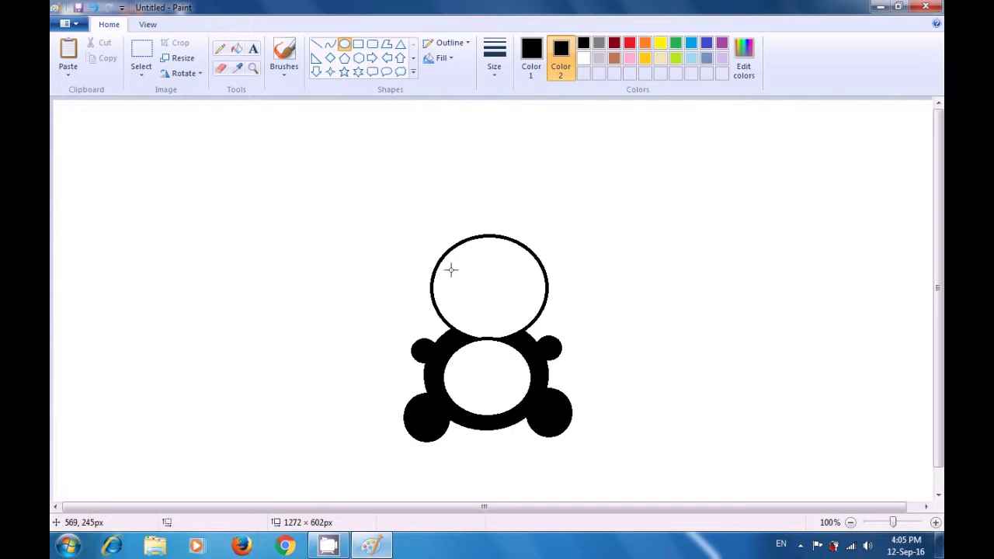
{"action": "left_click_drag", "start_coordinate": [451, 268], "coordinate": [462, 291]}
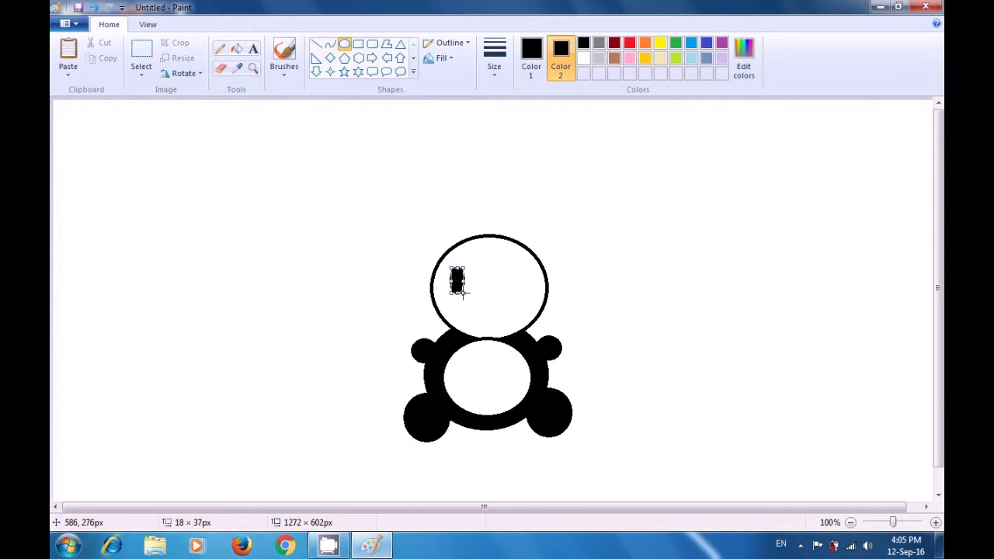
{"action": "left_click", "coordinate": [488, 208]}
With Color 2 set to white, draw a white oval about 17 × 25 px inside the lower part of the black eye.
{"action": "left_click", "coordinate": [583, 60]}
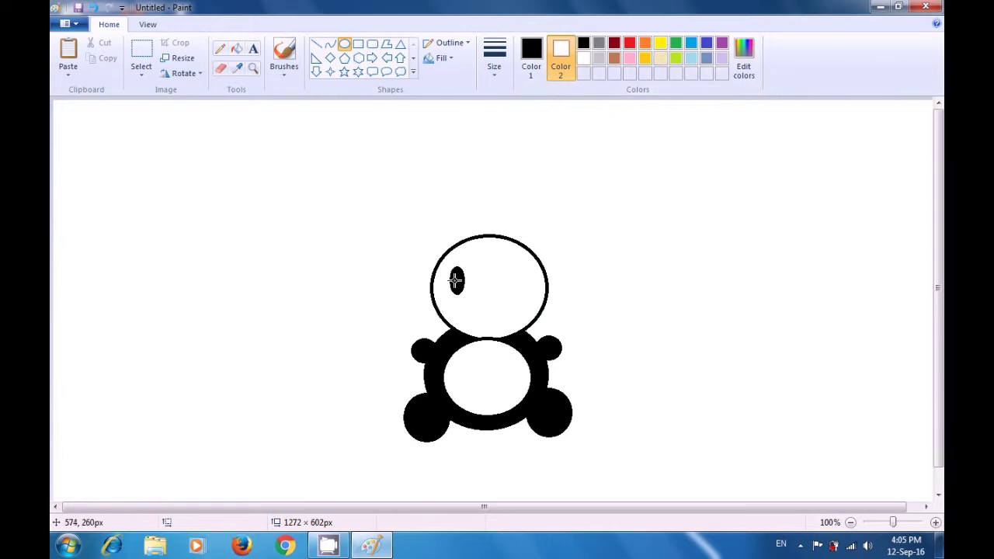
{"action": "left_click", "coordinate": [452, 273]}
{"action": "left_click_drag", "start_coordinate": [454, 273], "coordinate": [462, 291]}
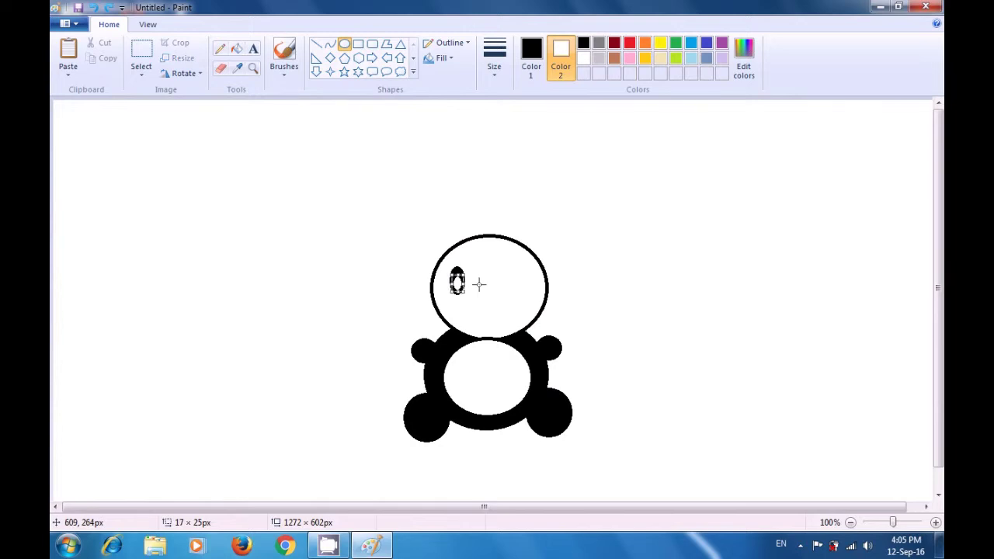
{"action": "left_click", "coordinate": [478, 284]}
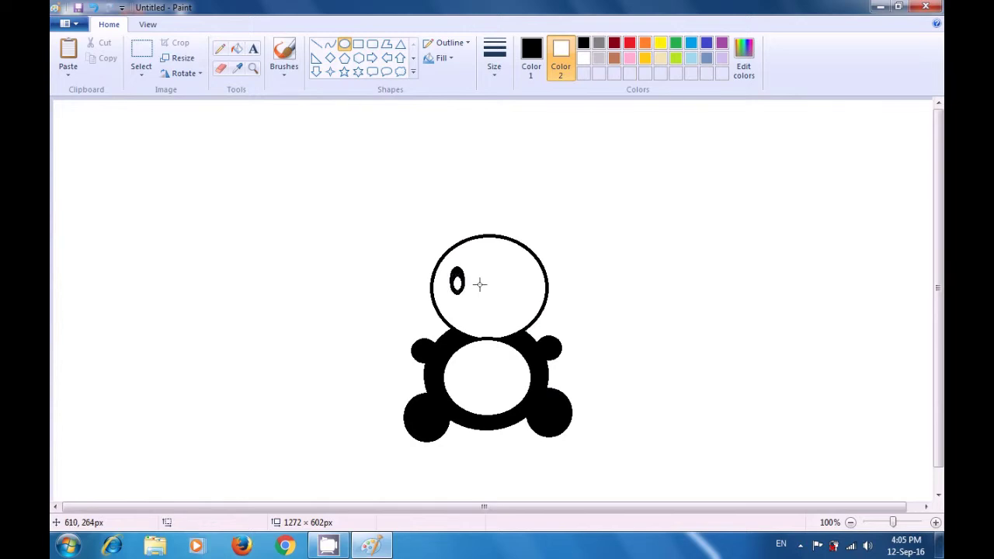
Select the whole left eye, duplicate it and place the copy level with it in the head's right half as the second eye.
{"action": "left_click", "coordinate": [141, 55]}
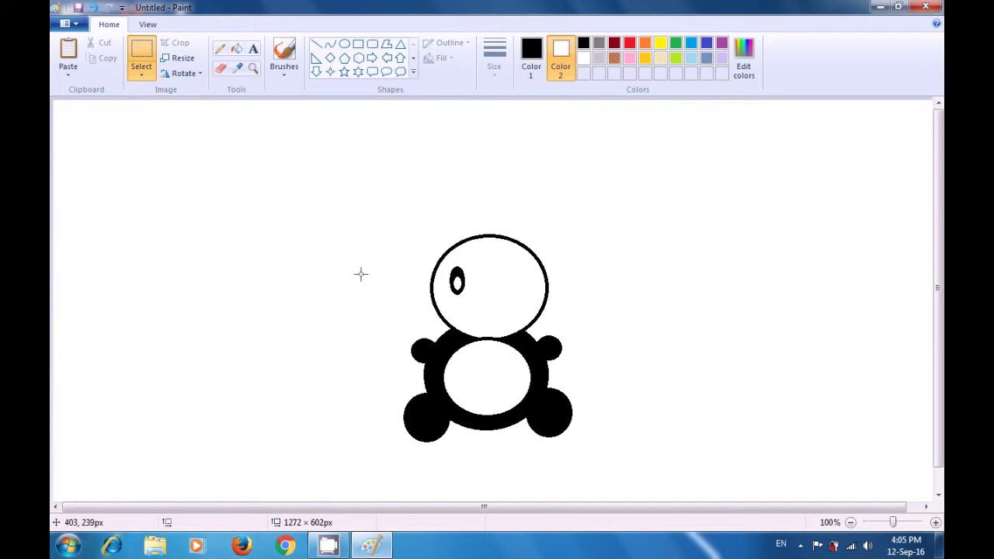
{"action": "left_click_drag", "start_coordinate": [442, 265], "coordinate": [454, 290]}
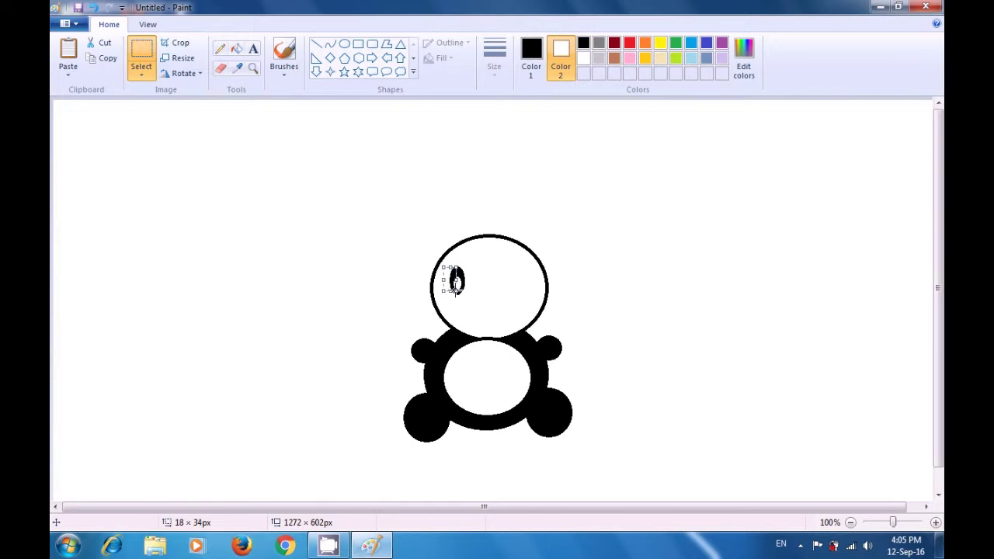
{"action": "left_click", "coordinate": [451, 273]}
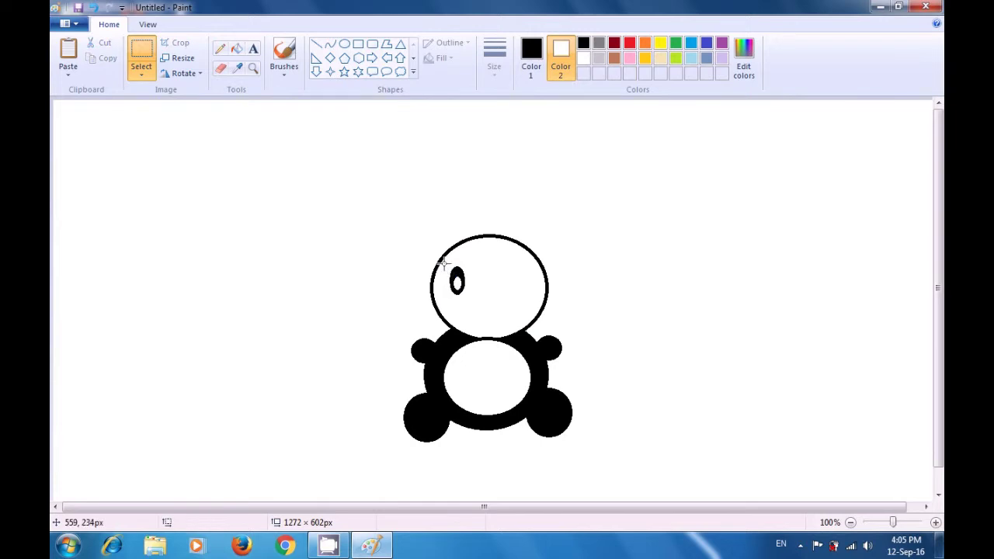
{"action": "left_click_drag", "start_coordinate": [443, 263], "coordinate": [472, 297]}
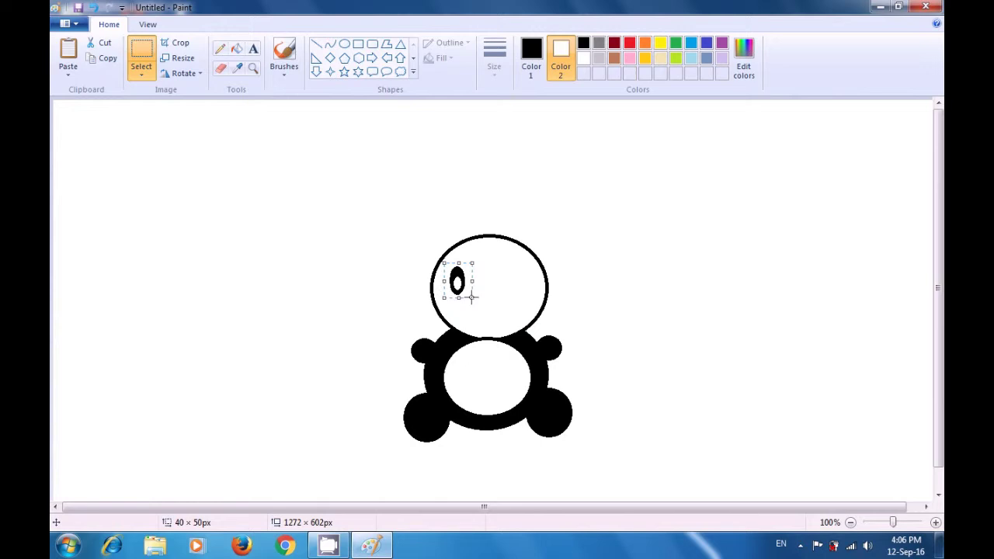
{"action": "key", "text": "ctrl+v"}
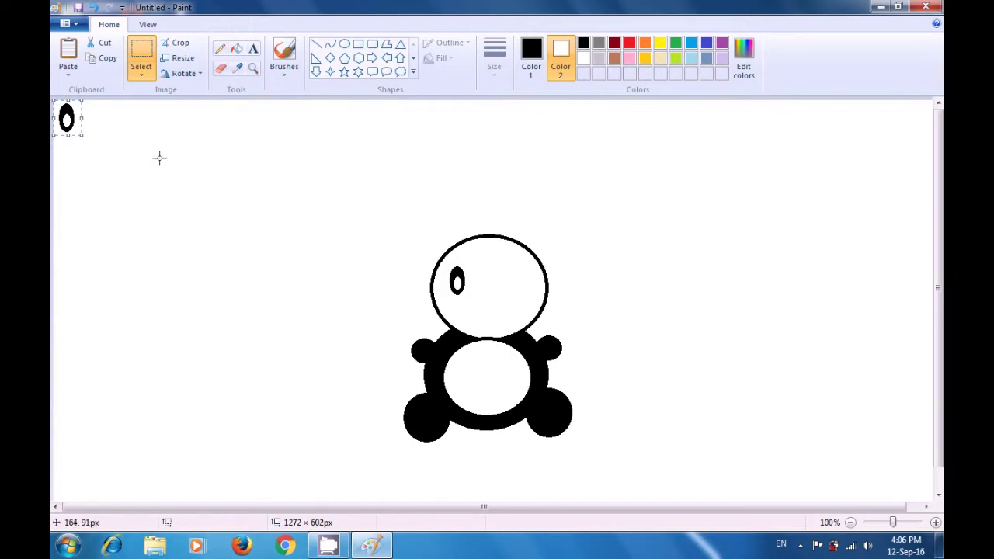
{"action": "left_click_drag", "start_coordinate": [68, 118], "coordinate": [439, 263]}
{"action": "left_click_drag", "start_coordinate": [499, 282], "coordinate": [520, 278]}
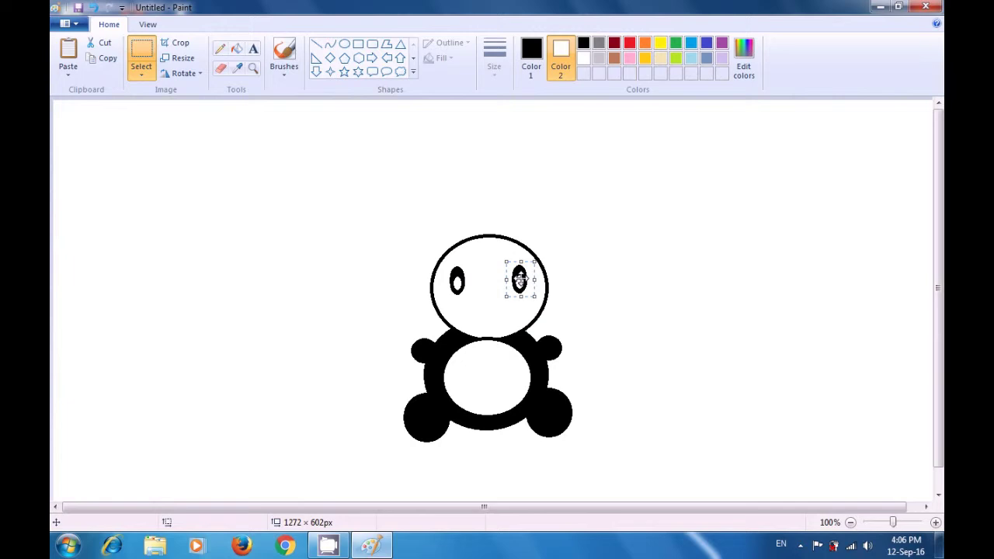
{"action": "left_click", "coordinate": [612, 263]}
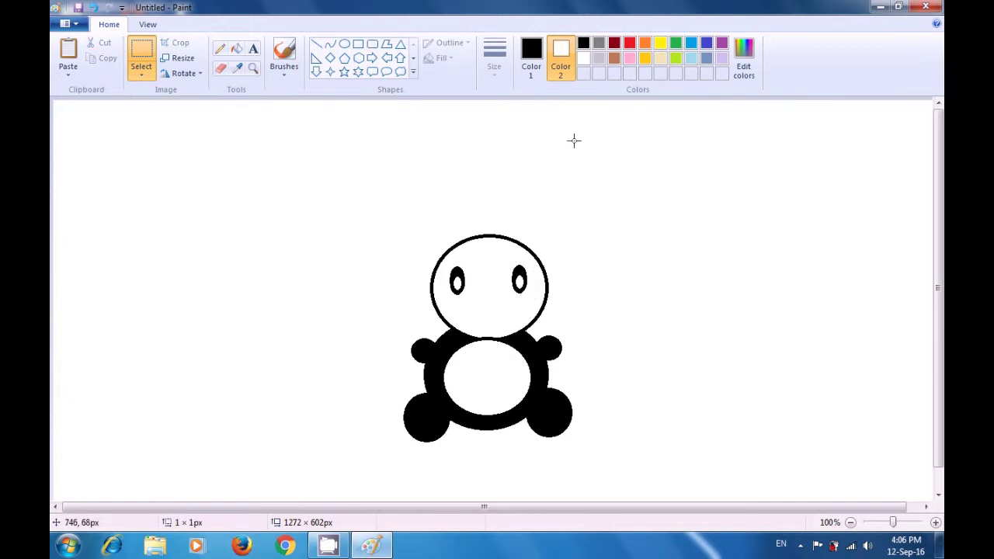
With Color 2 set to black, draw a small solid oval between the eyes as a nose and a similar one beyond the head's upper right.
{"action": "left_click", "coordinate": [584, 44]}
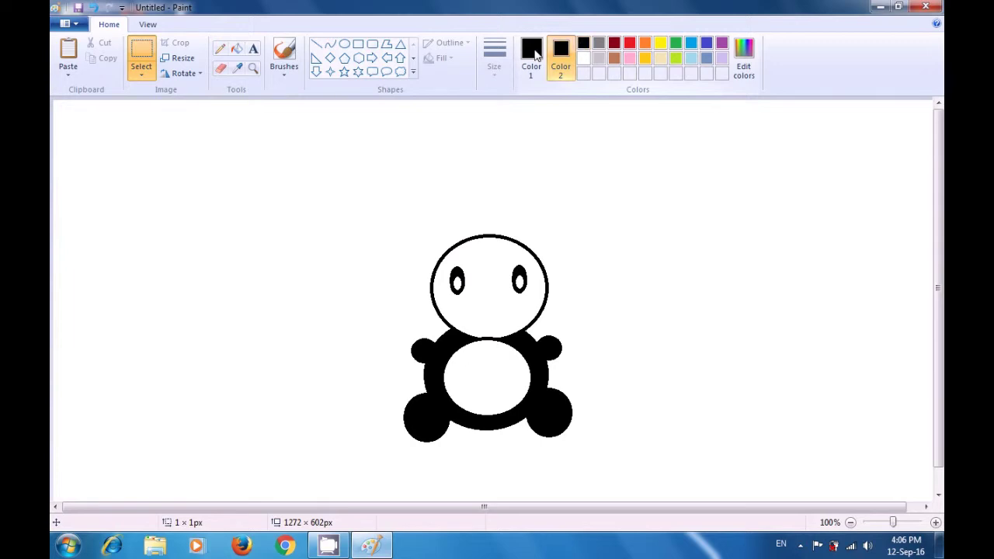
{"action": "left_click", "coordinate": [345, 45]}
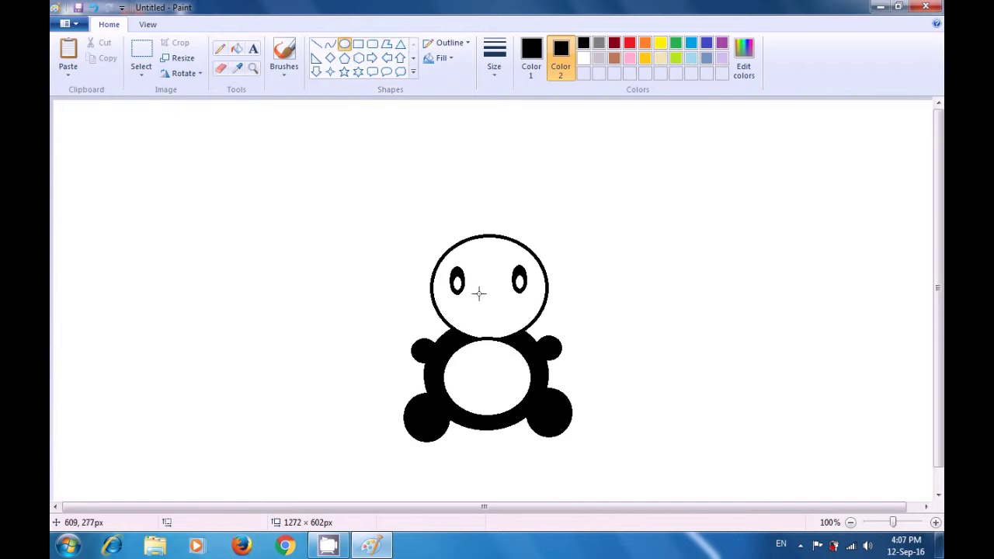
{"action": "left_click_drag", "start_coordinate": [478, 288], "coordinate": [496, 304]}
{"action": "left_click", "coordinate": [598, 273]}
{"action": "left_click_drag", "start_coordinate": [583, 215], "coordinate": [598, 230]}
{"action": "left_click", "coordinate": [650, 194]}
Set Color 2 to white, duplicate the loose black oval and place the copy on the head's upper left edge as an ear.
{"action": "left_click", "coordinate": [585, 59]}
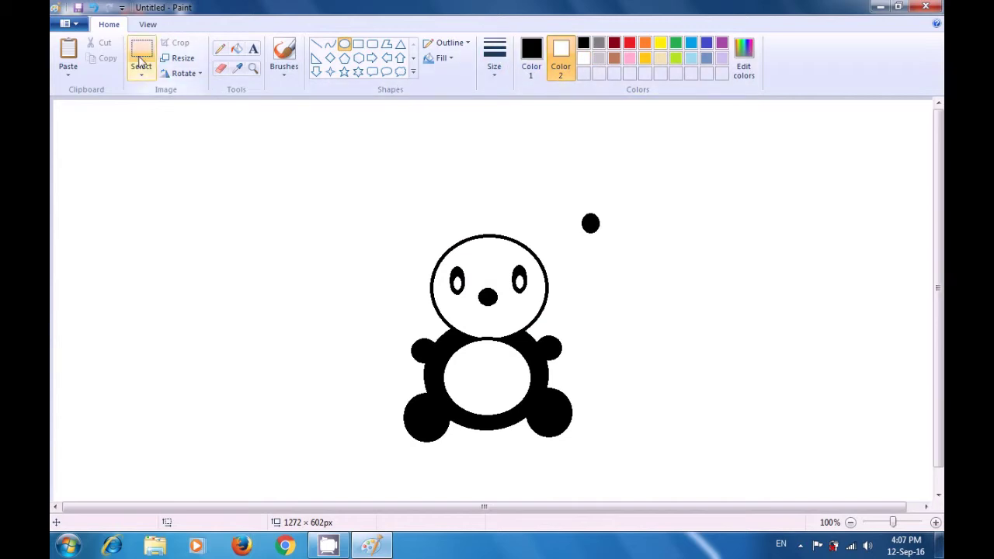
{"action": "left_click", "coordinate": [140, 60]}
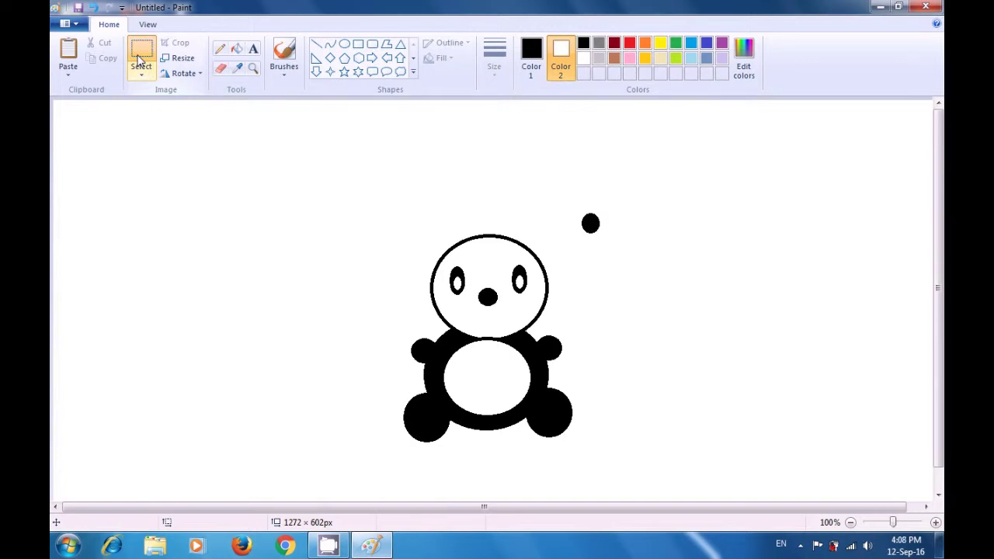
{"action": "left_click_drag", "start_coordinate": [571, 206], "coordinate": [605, 237]}
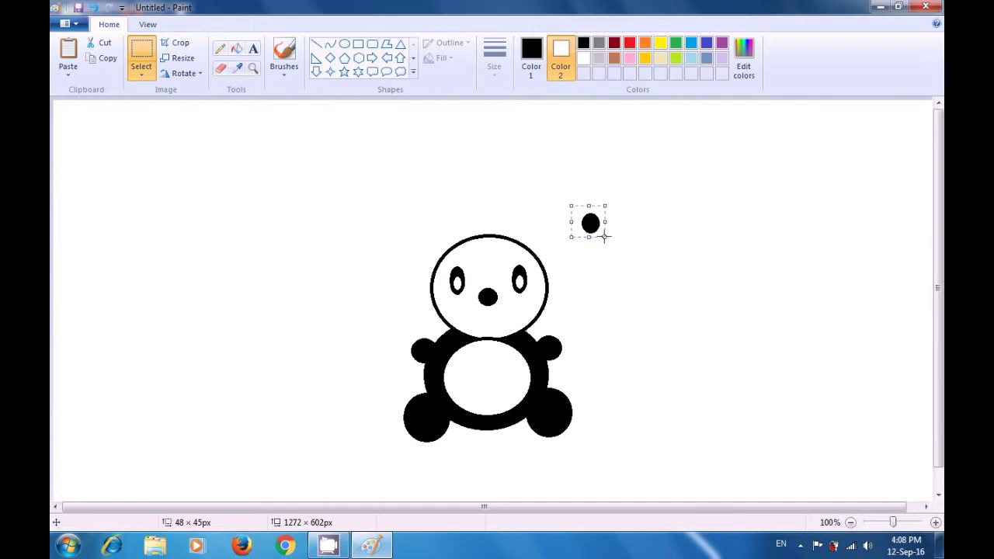
{"action": "key", "text": "ctrl+v"}
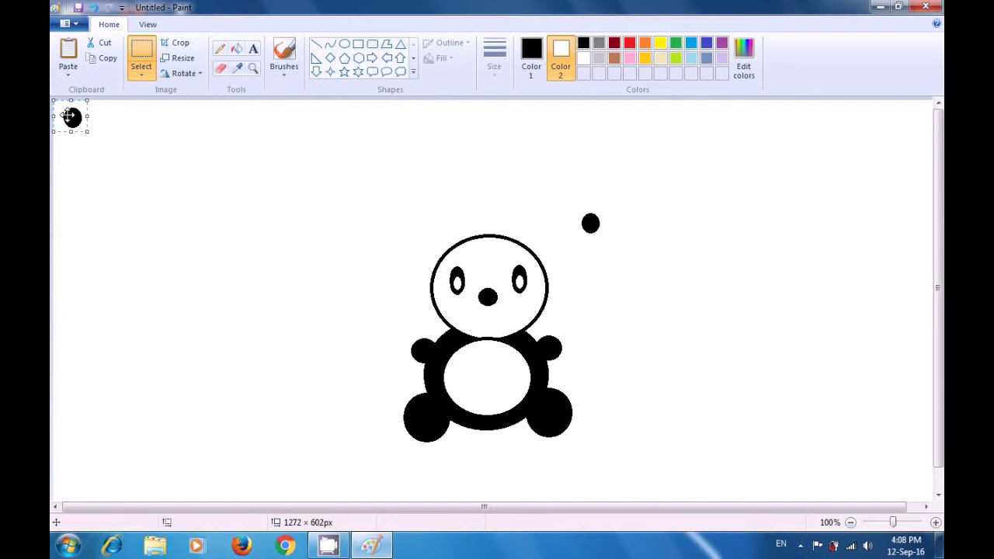
{"action": "left_click_drag", "start_coordinate": [72, 118], "coordinate": [436, 241]}
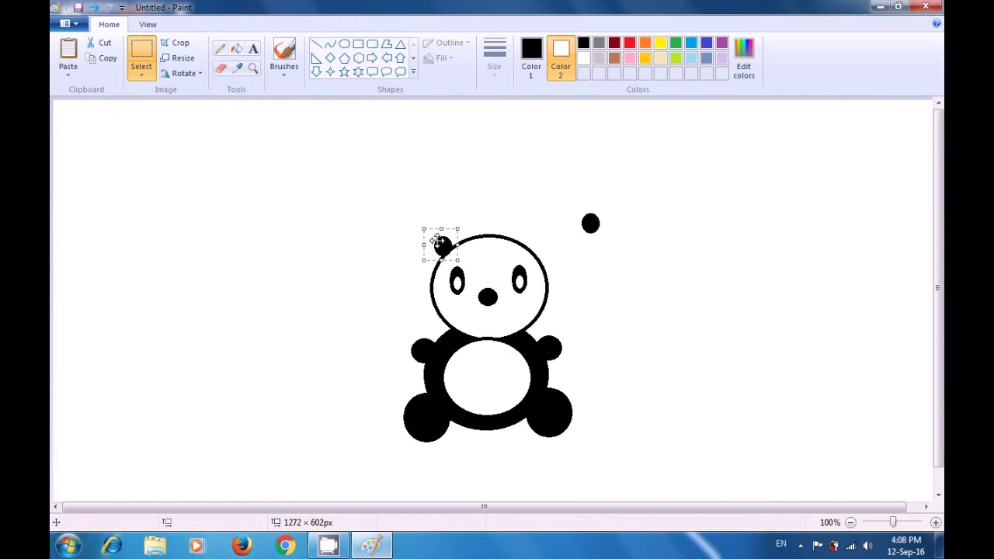
{"action": "left_click", "coordinate": [462, 201]}
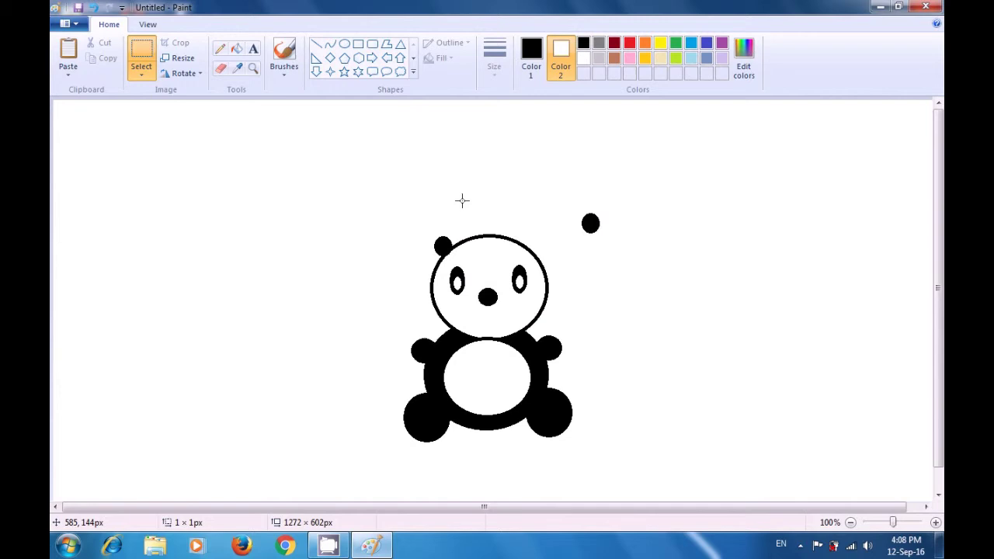
Move the original loose black oval onto the head's upper right edge as the second ear.
{"action": "left_click_drag", "start_coordinate": [575, 207], "coordinate": [540, 247]}
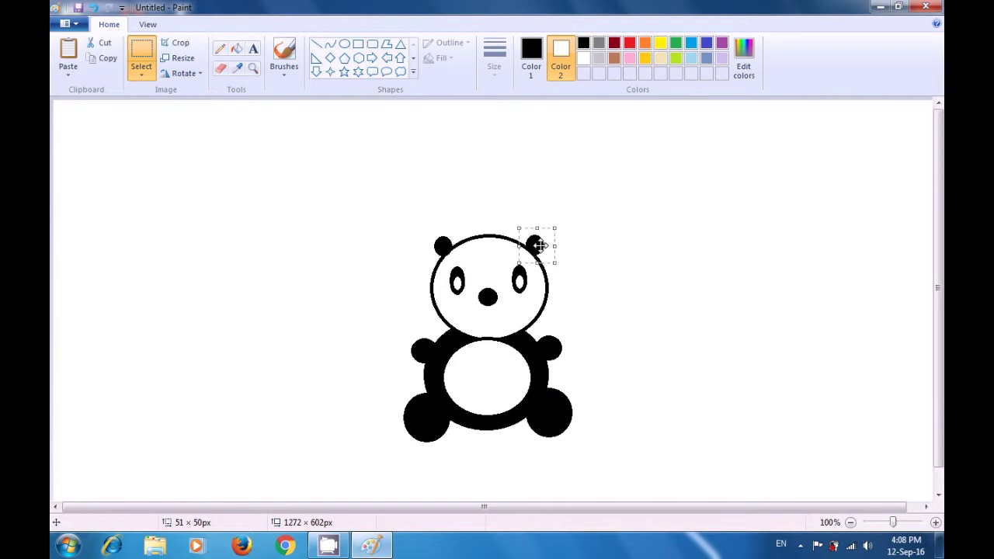
{"action": "key", "text": "Escape"}
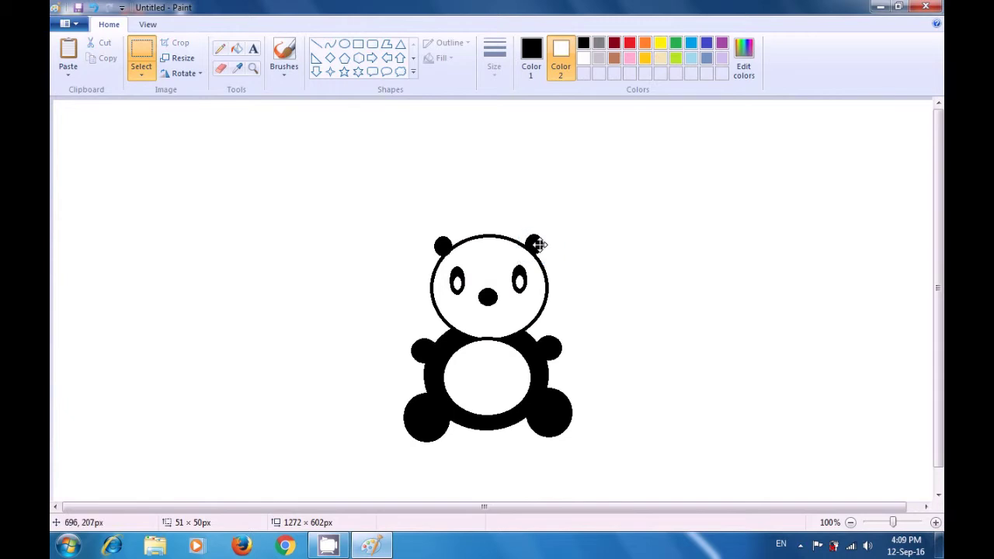
{"action": "left_click_drag", "start_coordinate": [540, 244], "coordinate": [537, 240]}
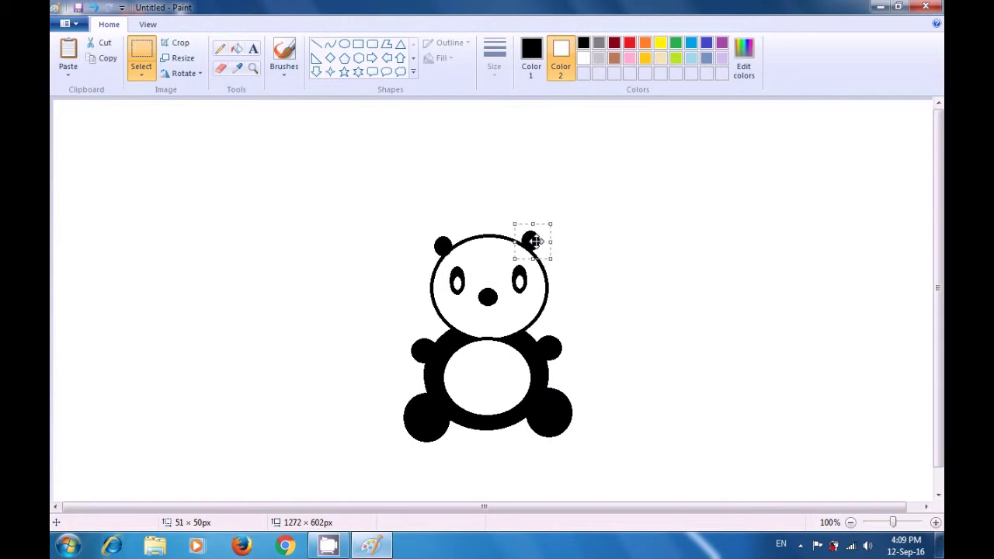
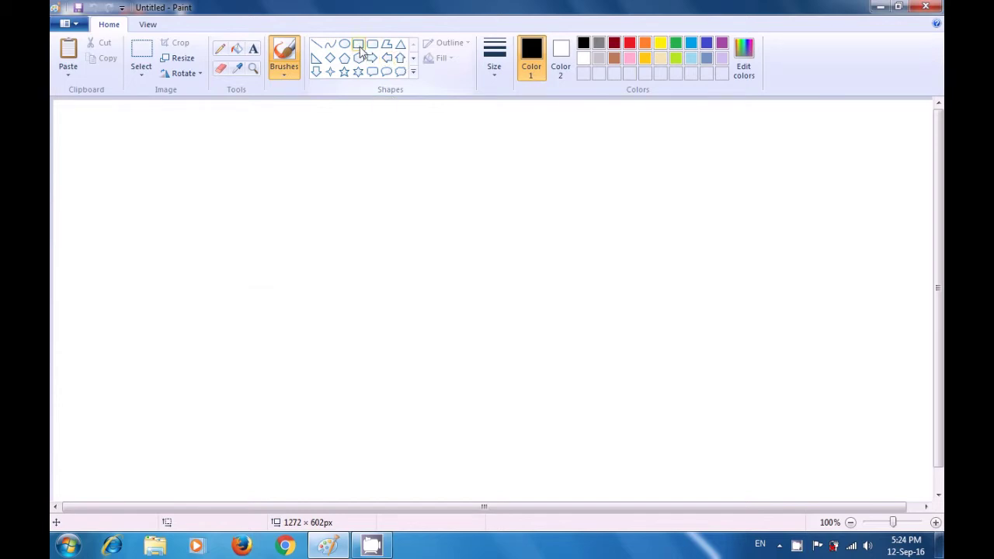
With solid fill and both colors light blue, draw a rectangle about 137 × 118 px and a narrower one about 62 × 105 px centered beneath it.
{"action": "left_click", "coordinate": [359, 45]}
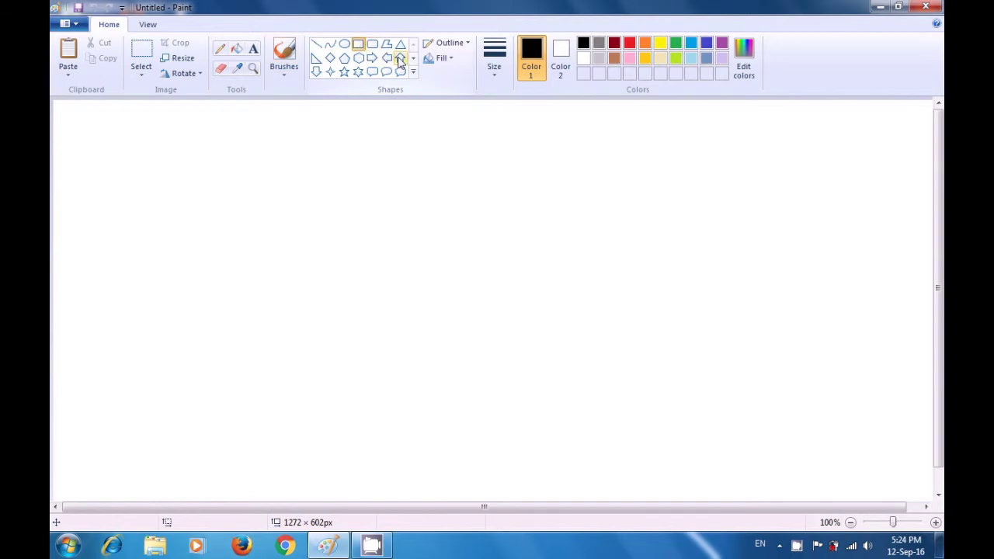
{"action": "left_click", "coordinate": [440, 62]}
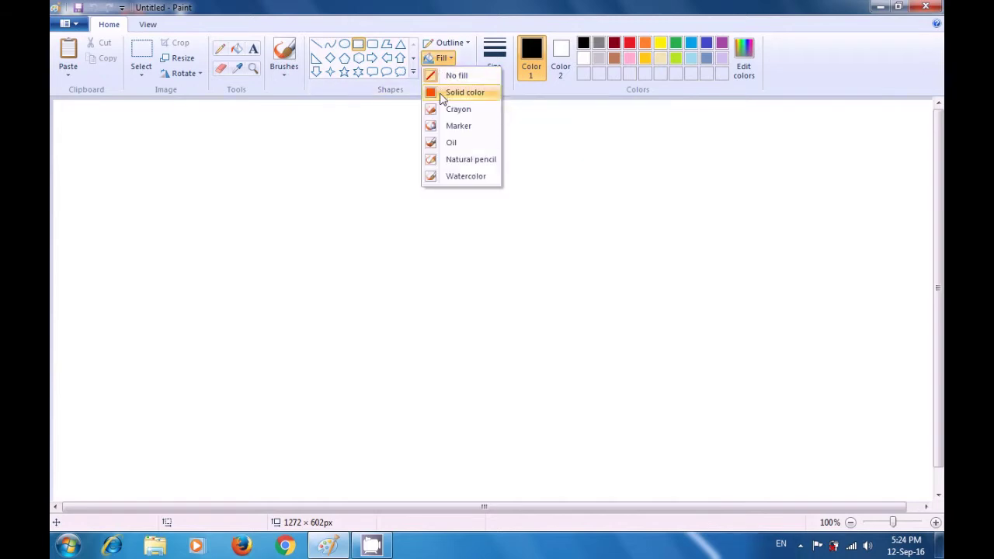
{"action": "left_click", "coordinate": [443, 97]}
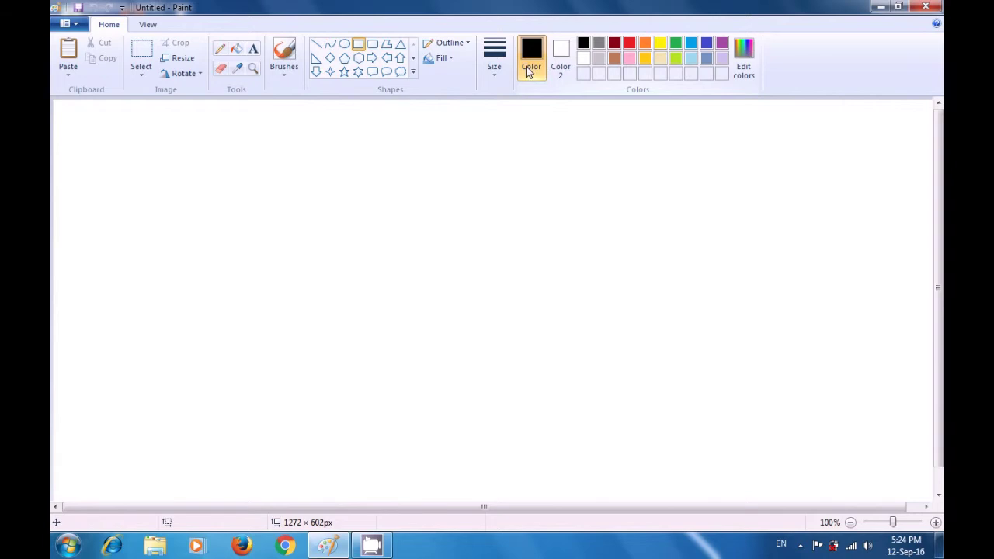
{"action": "left_click", "coordinate": [691, 45]}
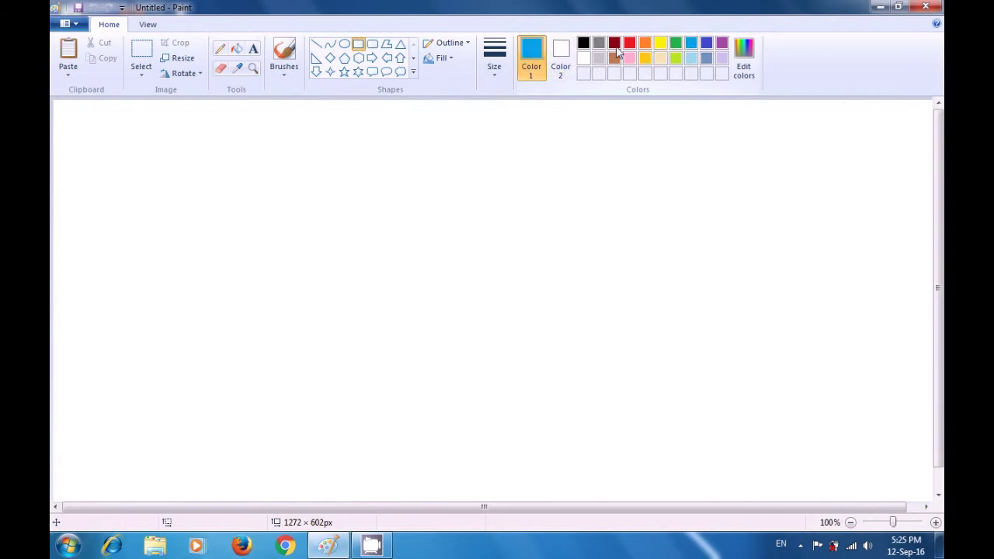
{"action": "left_click", "coordinate": [560, 54]}
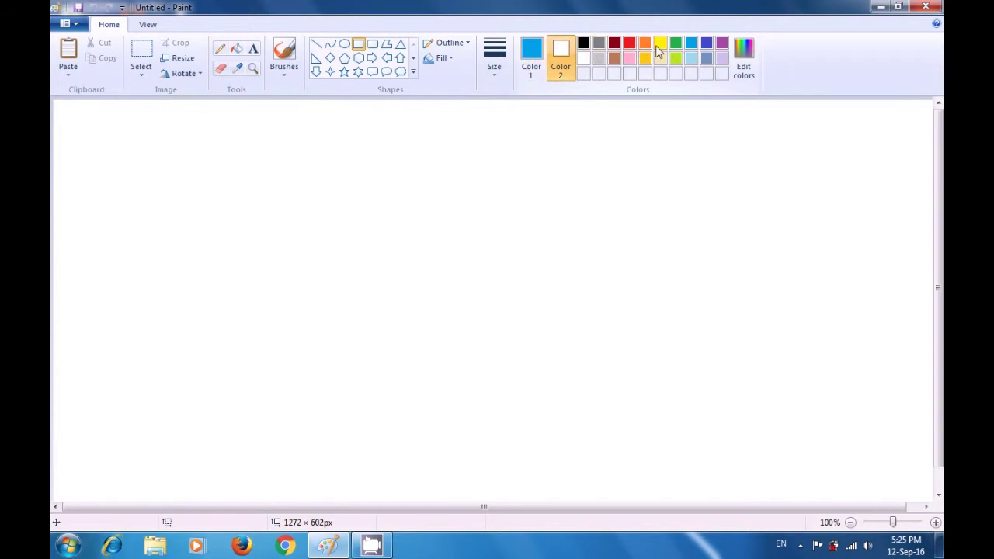
{"action": "left_click", "coordinate": [688, 47]}
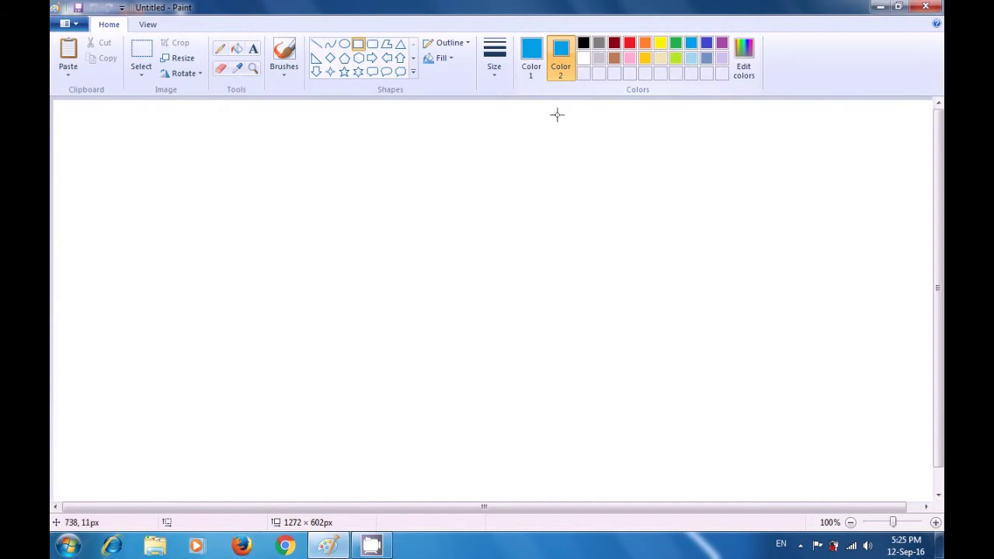
{"action": "left_click_drag", "start_coordinate": [394, 169], "coordinate": [490, 253]}
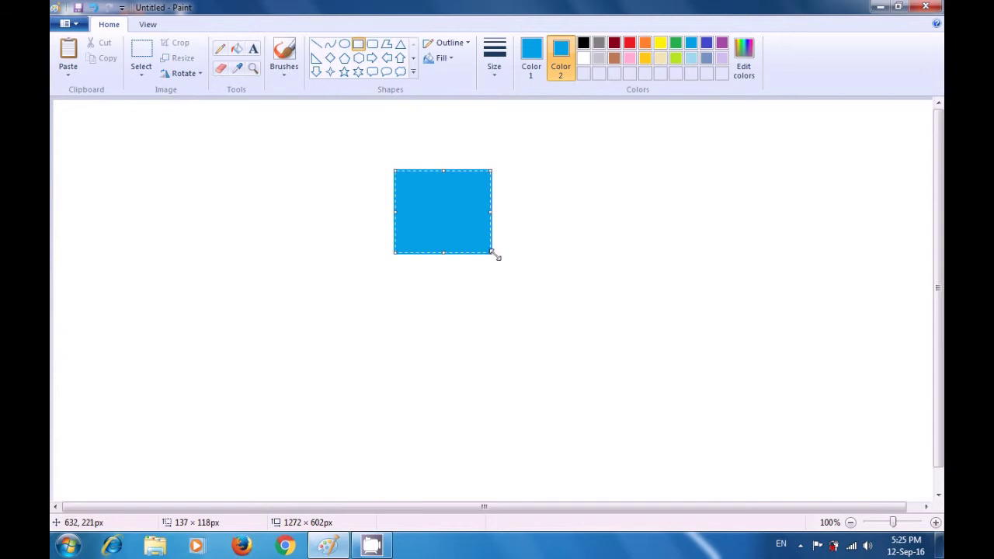
{"action": "left_click", "coordinate": [604, 272]}
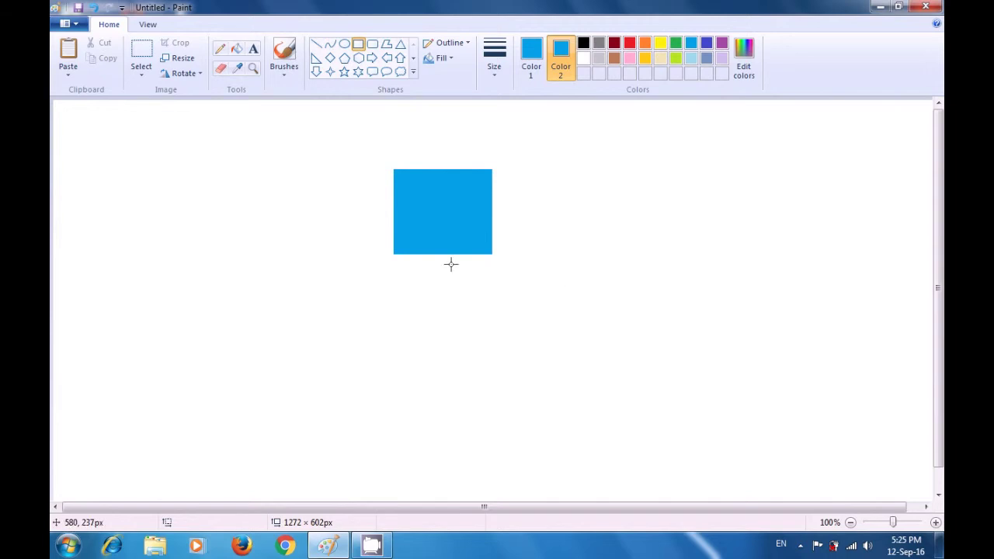
{"action": "left_click_drag", "start_coordinate": [419, 249], "coordinate": [464, 322]}
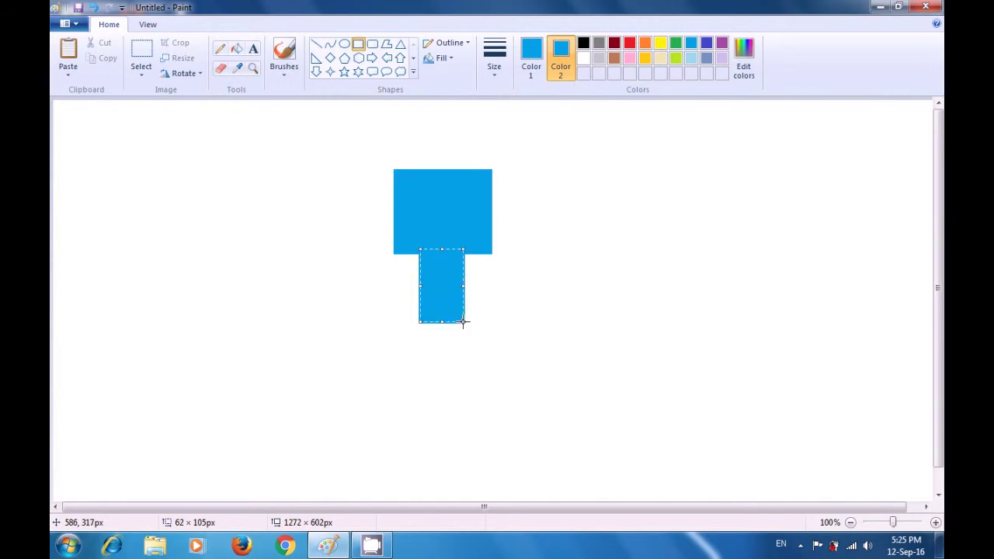
{"action": "left_click", "coordinate": [551, 308]}
Right of the blue figure, draw an arm shape from a thin horizontal blue bar and two small rectangles overlapping its right end.
{"action": "left_click_drag", "start_coordinate": [612, 244], "coordinate": [675, 251]}
{"action": "left_click", "coordinate": [689, 224]}
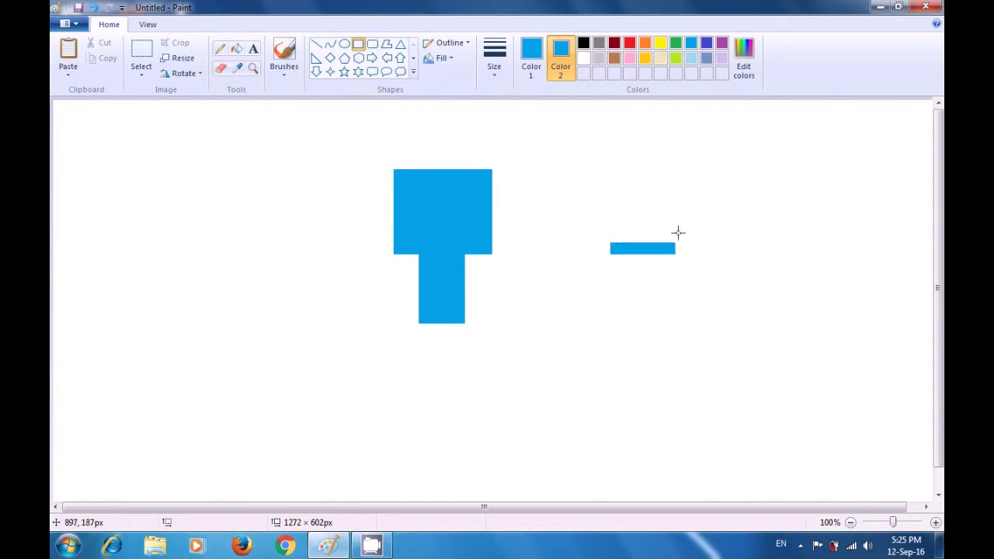
{"action": "left_click_drag", "start_coordinate": [659, 237], "coordinate": [675, 245]}
{"action": "left_click", "coordinate": [708, 244]}
{"action": "left_click_drag", "start_coordinate": [651, 249], "coordinate": [665, 258]}
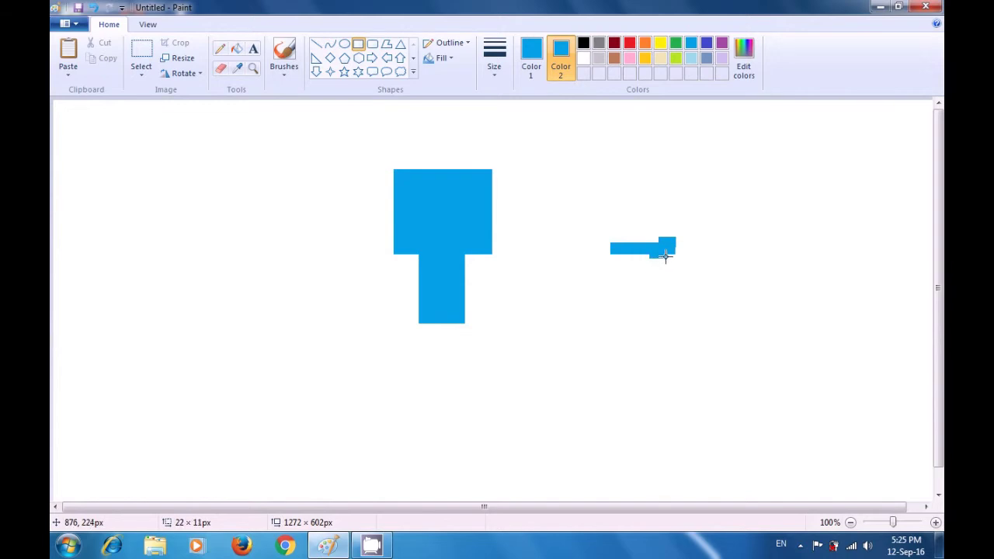
{"action": "left_click_drag", "start_coordinate": [665, 257], "coordinate": [665, 258]}
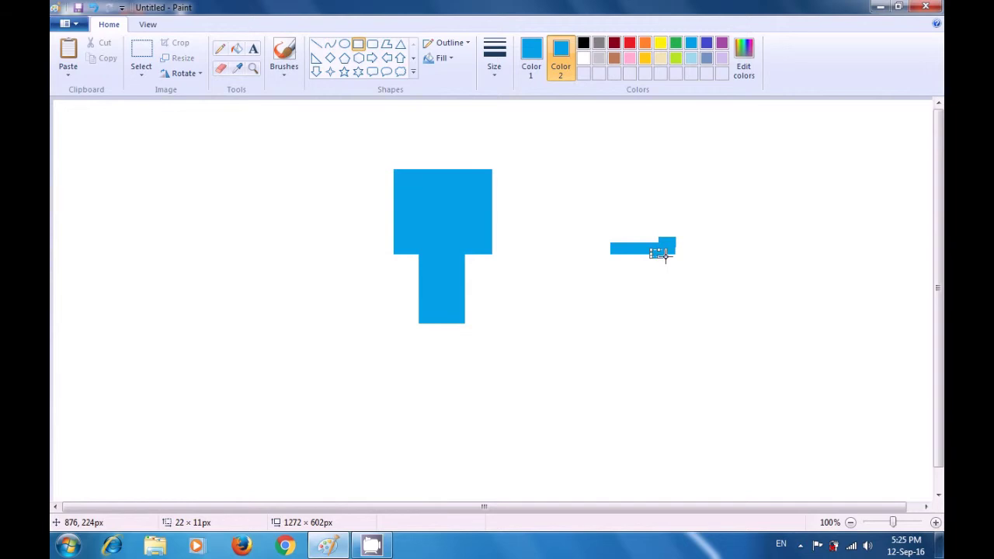
{"action": "left_click", "coordinate": [726, 252]}
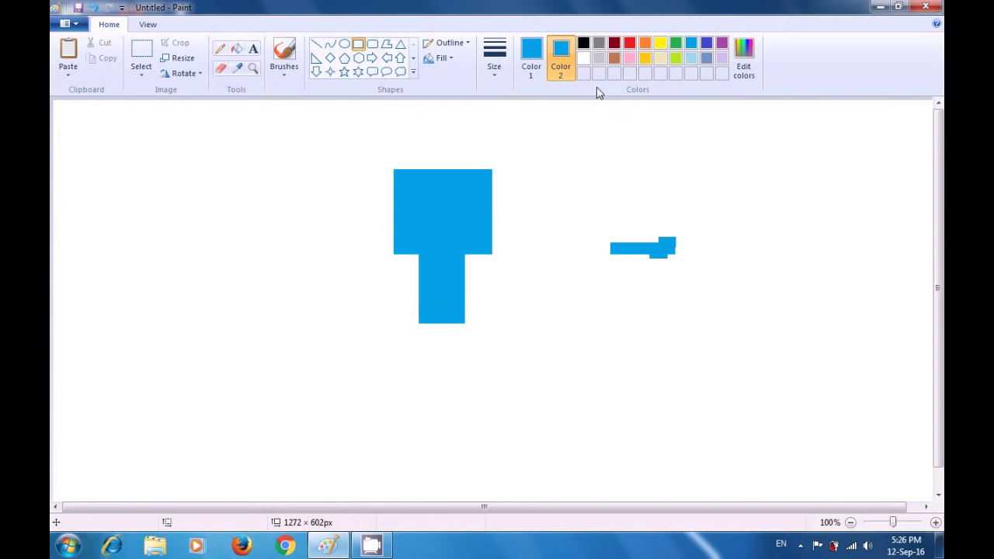
Set Color 2 to white, duplicate the loose arm shape and flip the copy horizontally.
{"action": "left_click", "coordinate": [584, 58]}
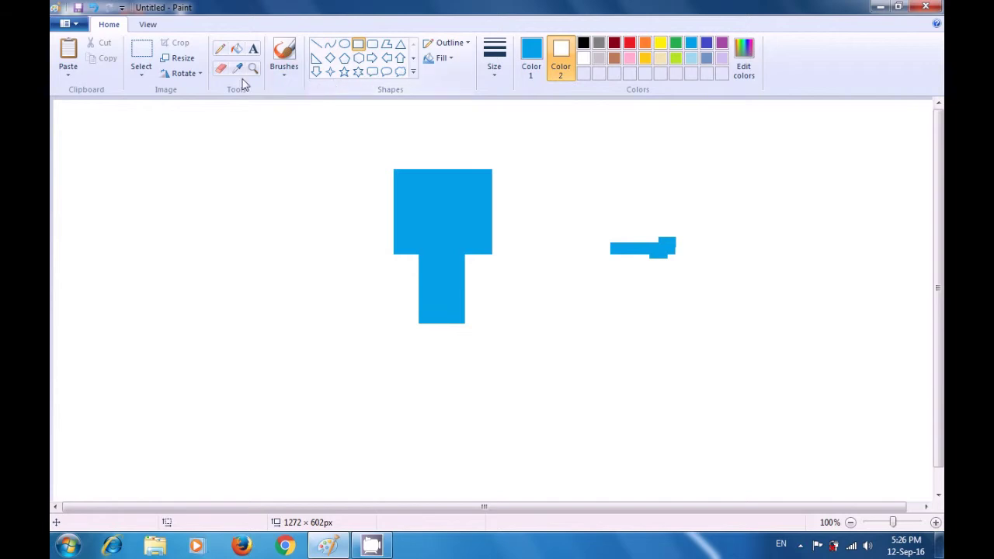
{"action": "left_click", "coordinate": [143, 73]}
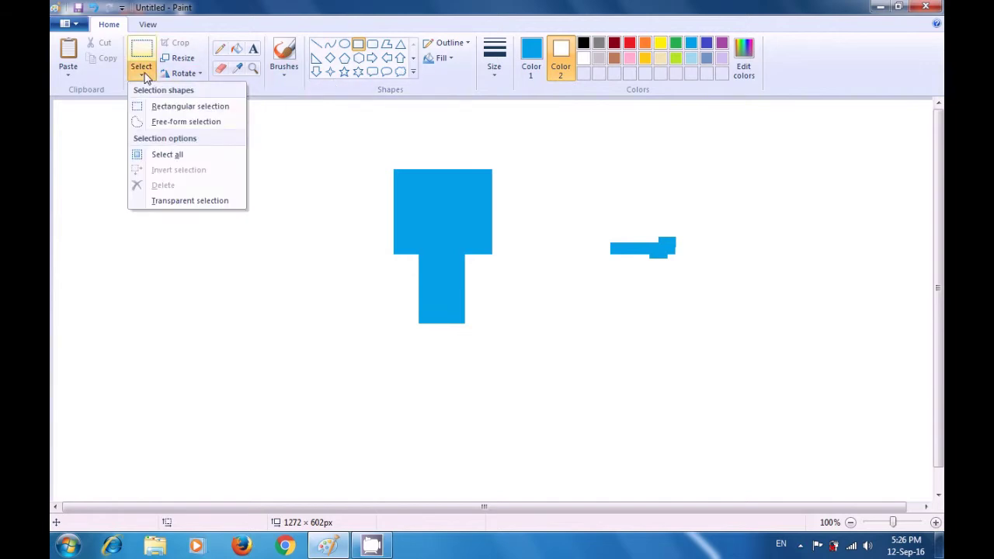
{"action": "left_click", "coordinate": [156, 110]}
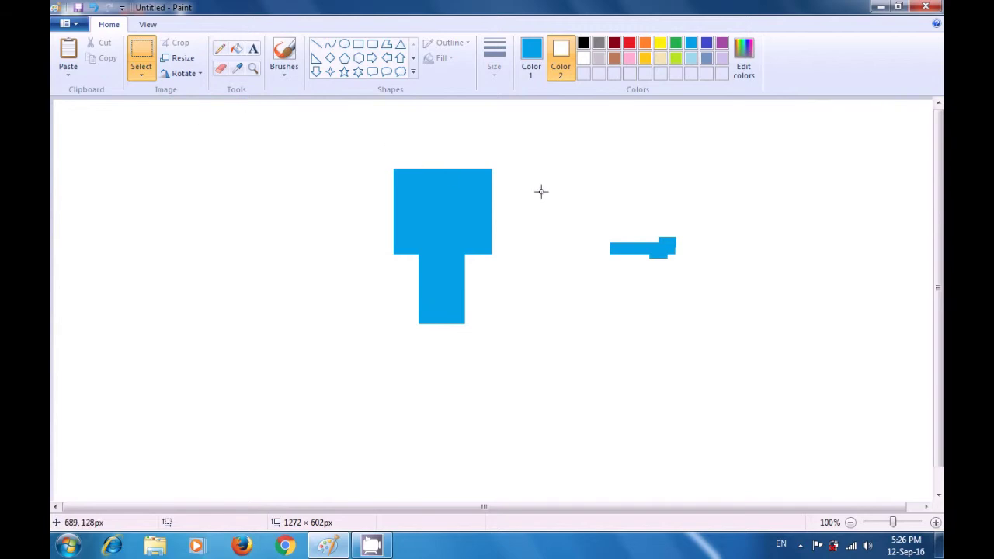
{"action": "left_click_drag", "start_coordinate": [595, 228], "coordinate": [705, 277]}
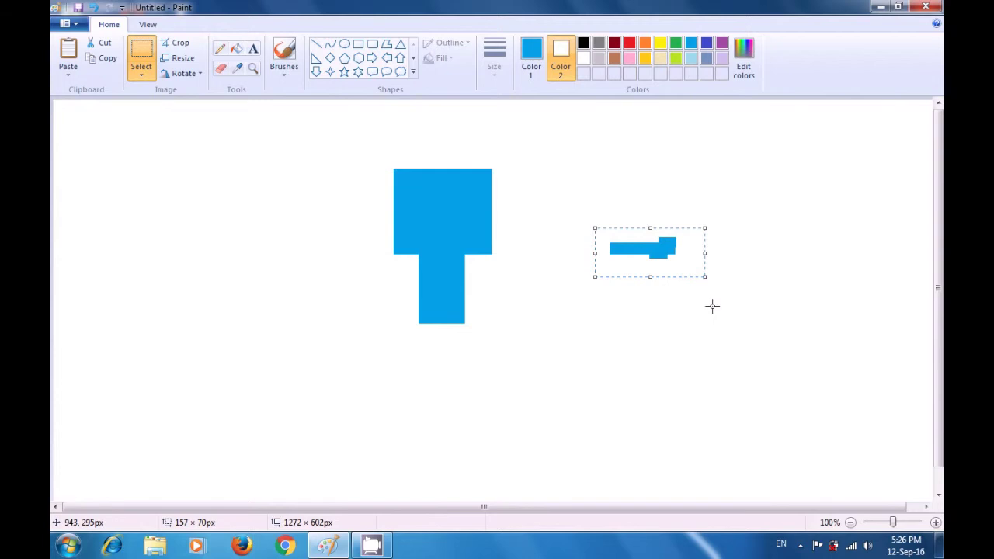
{"action": "key", "text": "ctrl+v"}
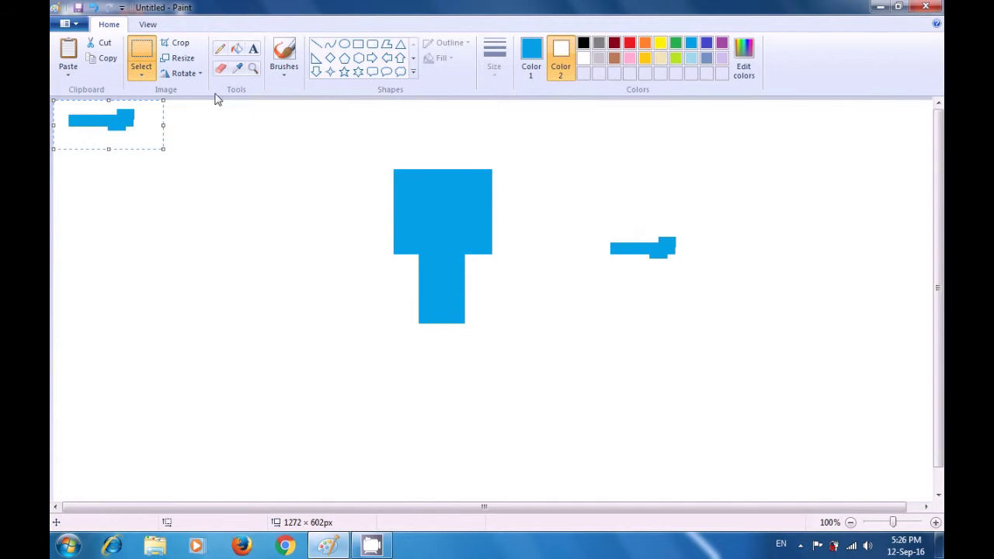
{"action": "left_click", "coordinate": [199, 74]}
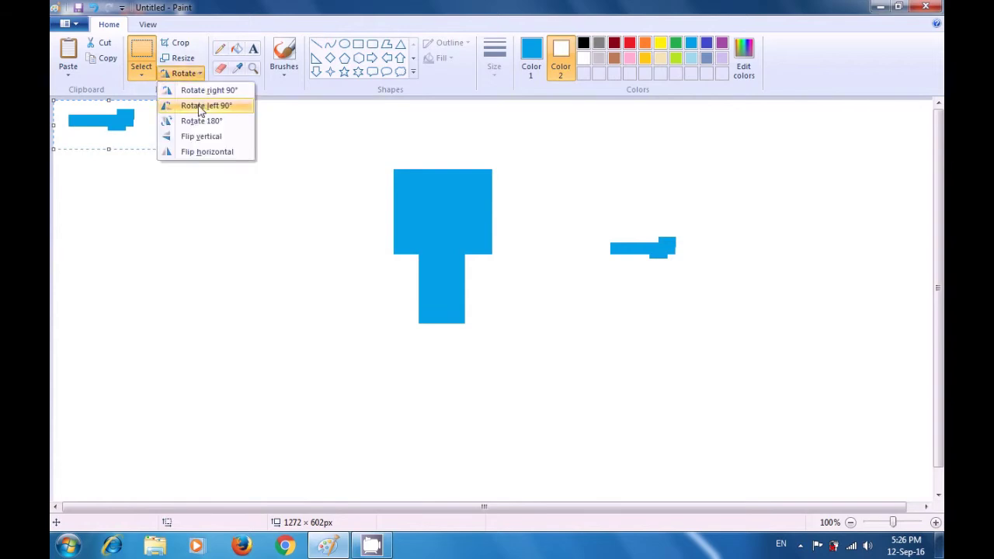
{"action": "left_click", "coordinate": [202, 153]}
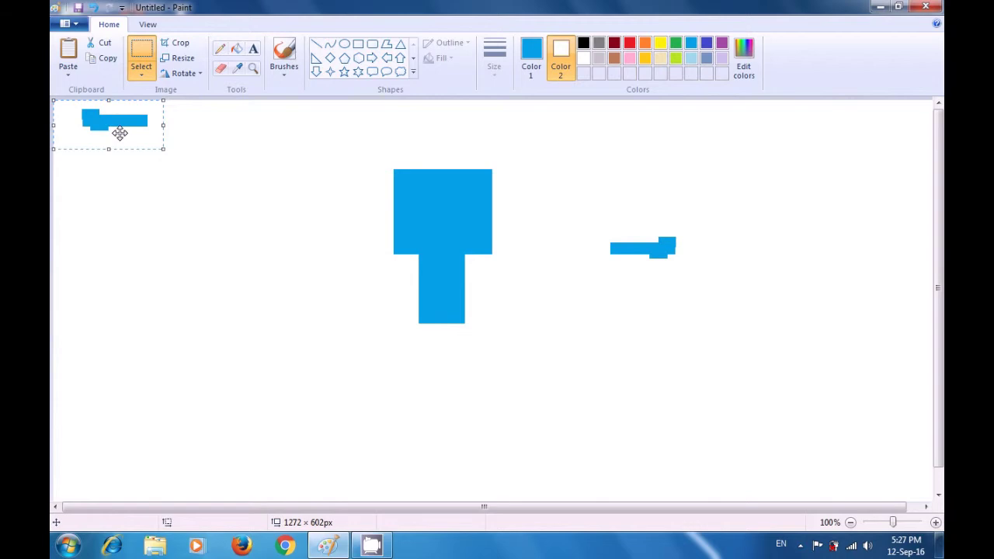
With transparent selection enabled, attach the flipped arm to the body's left edge and the original arm to its right edge.
{"action": "left_click_drag", "start_coordinate": [120, 132], "coordinate": [389, 291]}
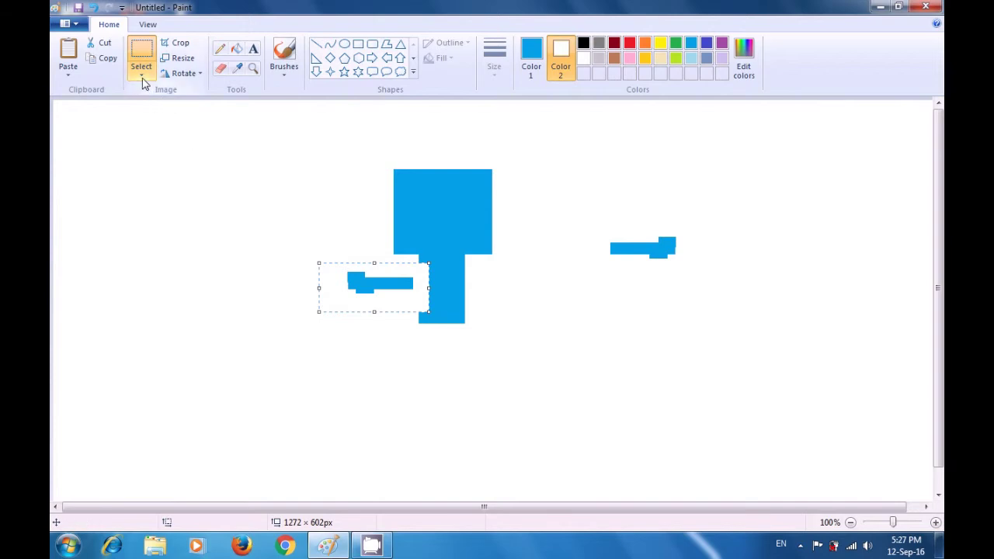
{"action": "left_click", "coordinate": [143, 78]}
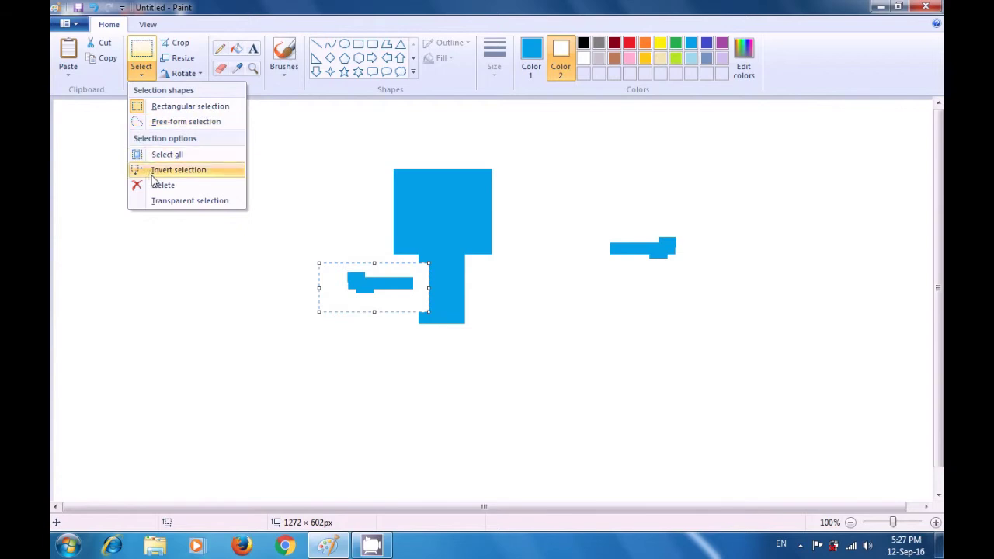
{"action": "left_click", "coordinate": [161, 203]}
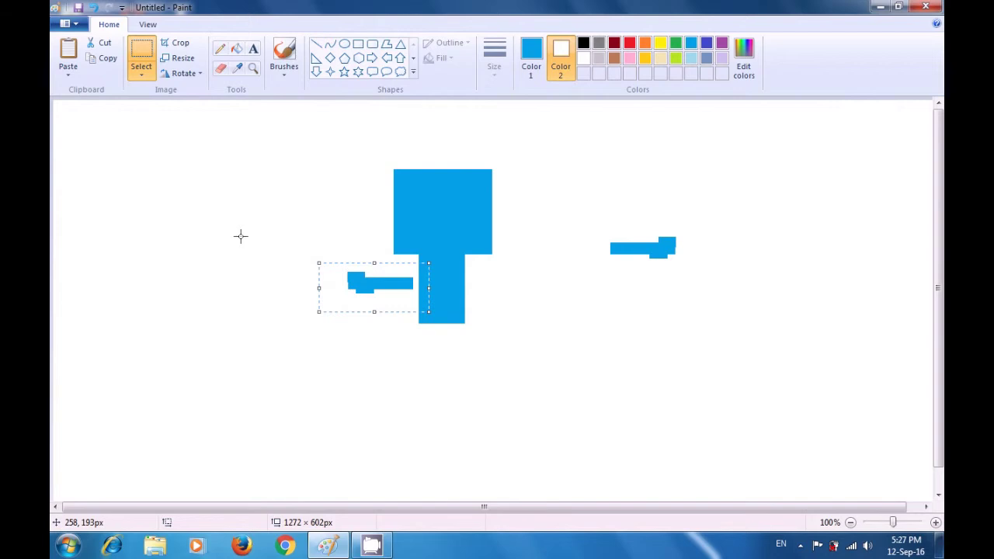
{"action": "left_click_drag", "start_coordinate": [344, 277], "coordinate": [357, 282]}
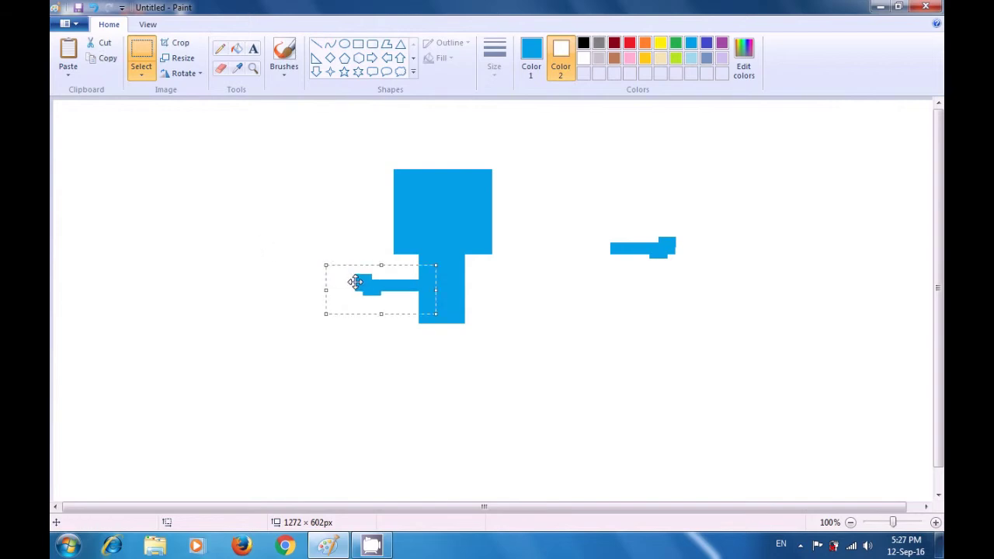
{"action": "left_click", "coordinate": [268, 271]}
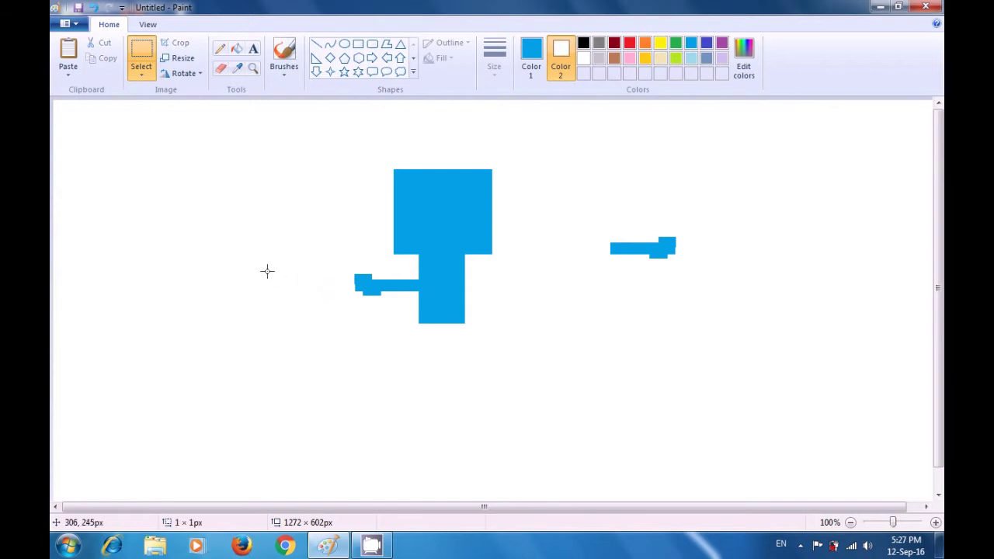
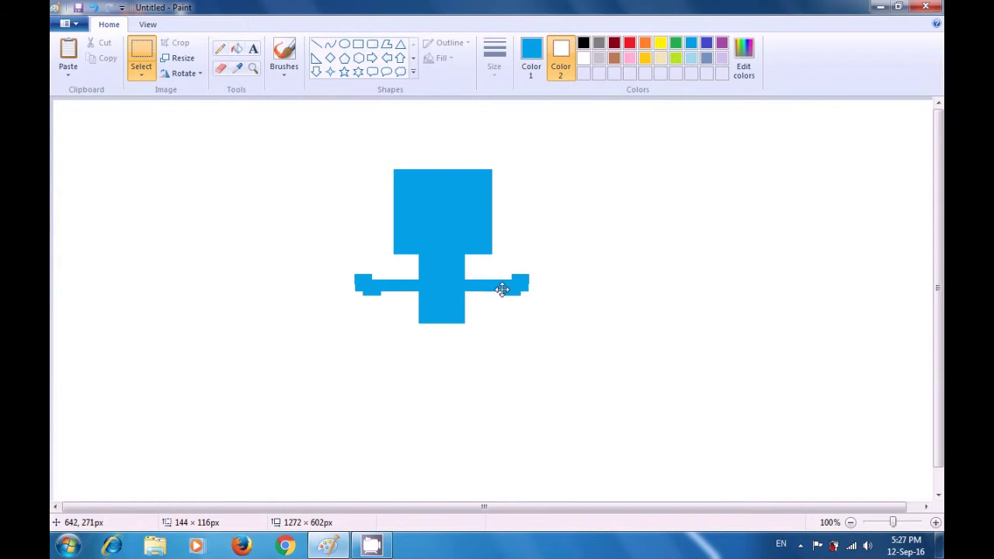
{"action": "key", "text": "ctrl+z"}
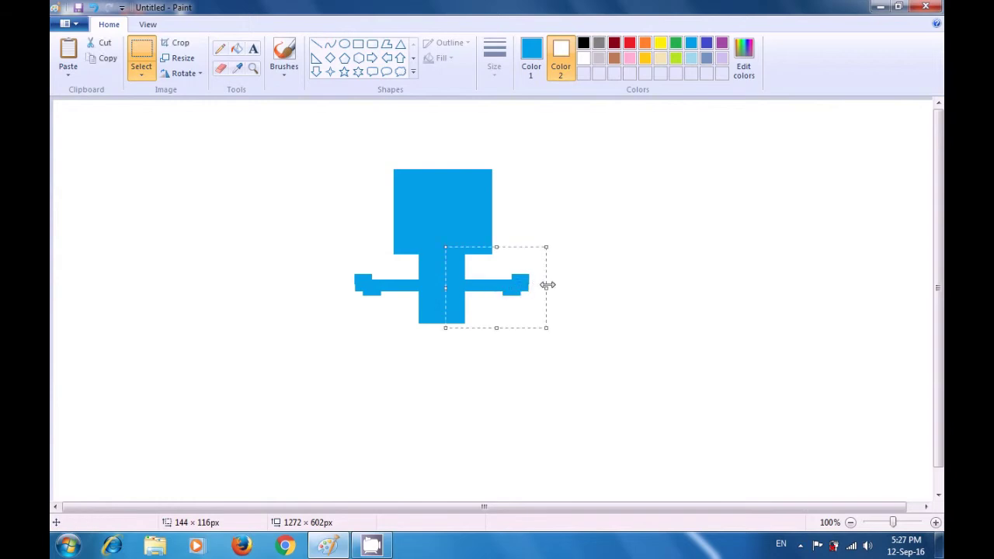
{"action": "left_click", "coordinate": [614, 282]}
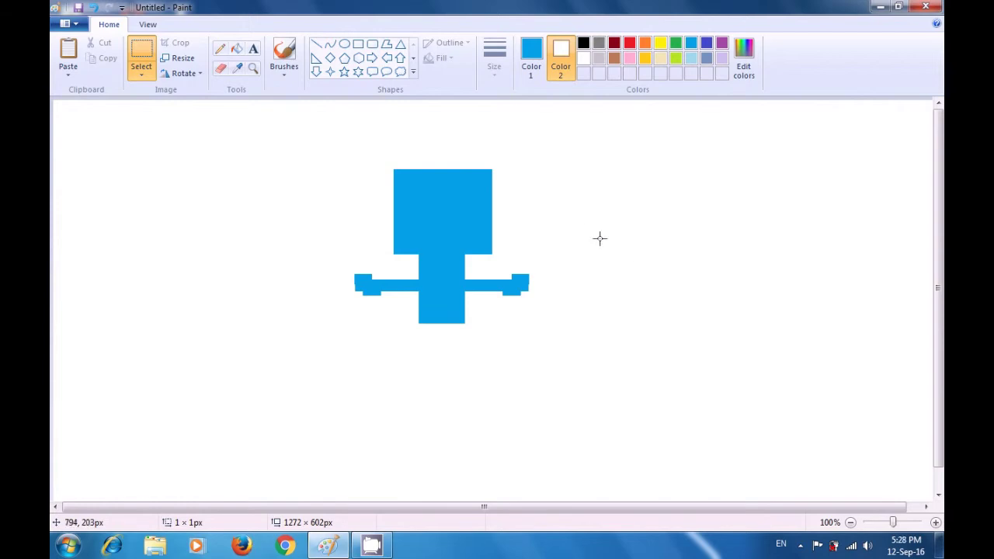
With Color 2 light blue, draw an L-shaped leg right of the figure from a thin vertical bar and a foot about 24 × 10 px.
{"action": "left_click", "coordinate": [358, 45]}
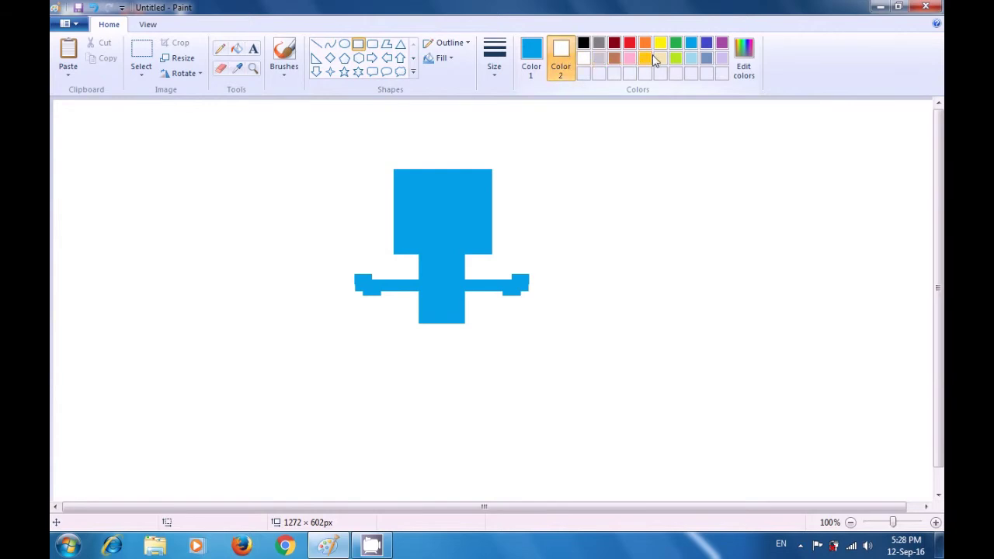
{"action": "left_click", "coordinate": [691, 44]}
{"action": "left_click_drag", "start_coordinate": [717, 177], "coordinate": [724, 217]}
{"action": "left_click", "coordinate": [751, 209]}
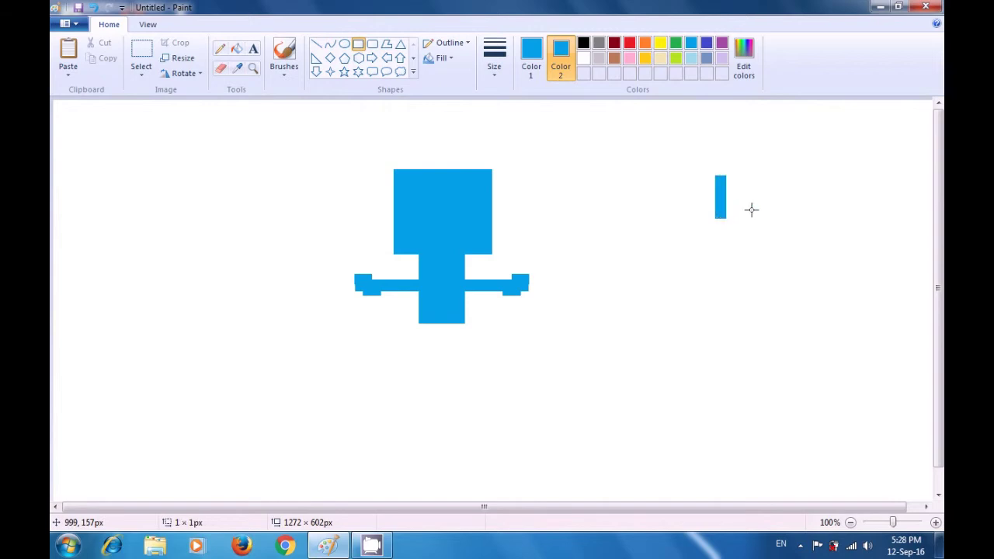
{"action": "left_click_drag", "start_coordinate": [720, 209], "coordinate": [740, 216]}
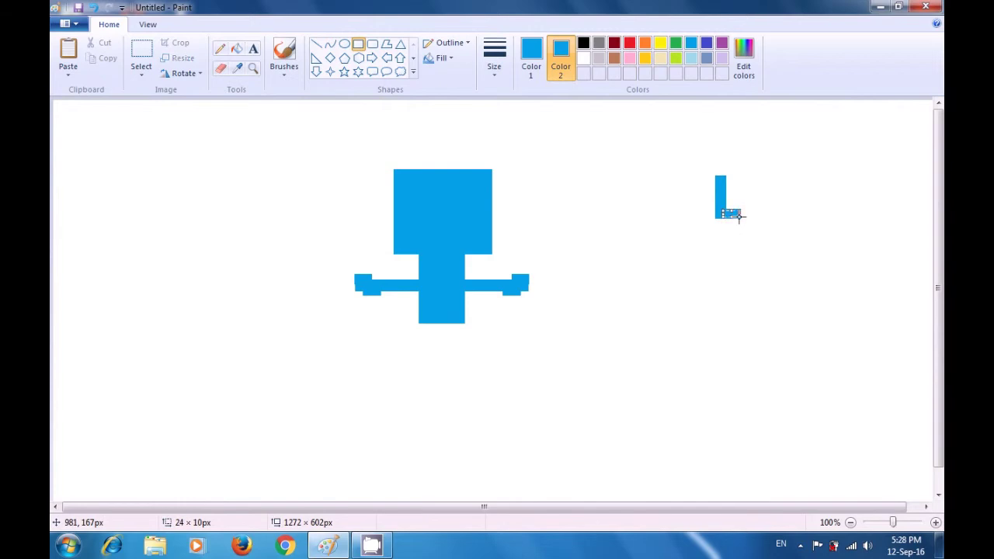
{"action": "left_click", "coordinate": [780, 208]}
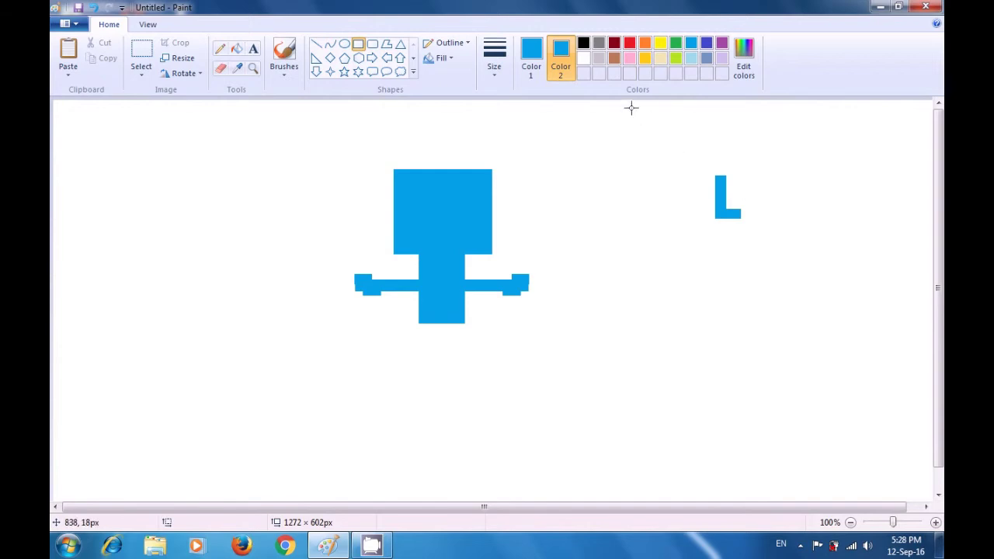
Set Color 2 to white, duplicate the L-shaped leg and attach the copy beneath the right half of the body.
{"action": "left_click", "coordinate": [584, 60]}
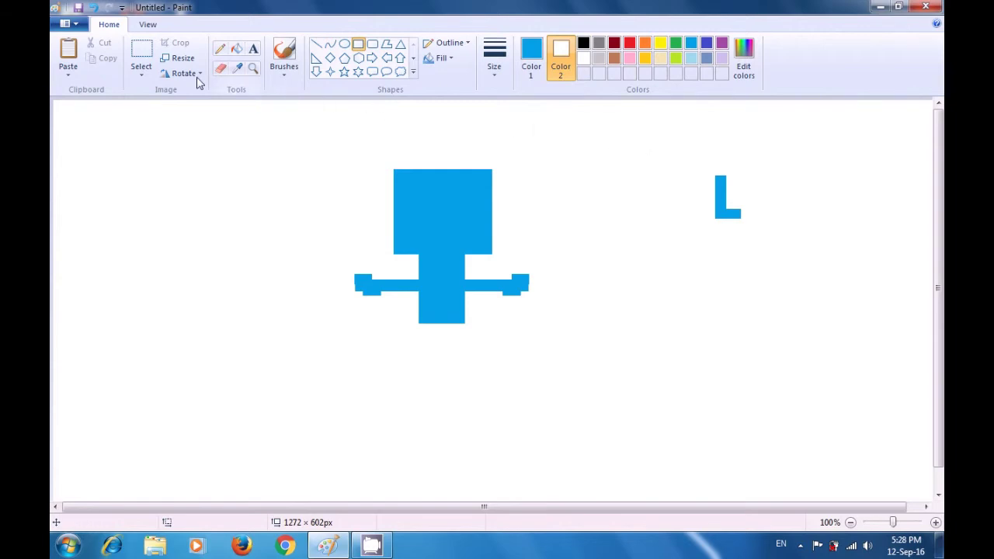
{"action": "left_click", "coordinate": [142, 76]}
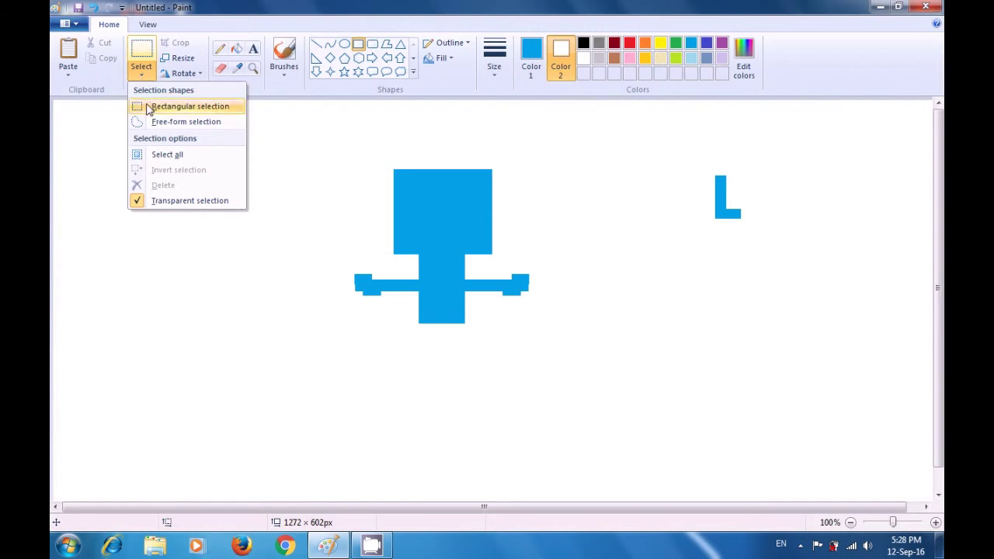
{"action": "left_click", "coordinate": [150, 108]}
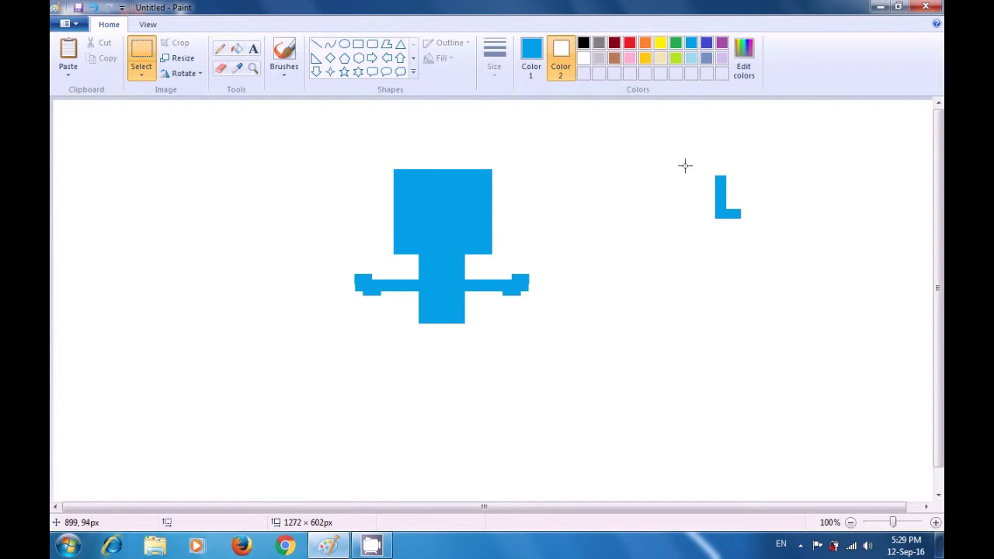
{"action": "left_click_drag", "start_coordinate": [703, 165], "coordinate": [751, 236]}
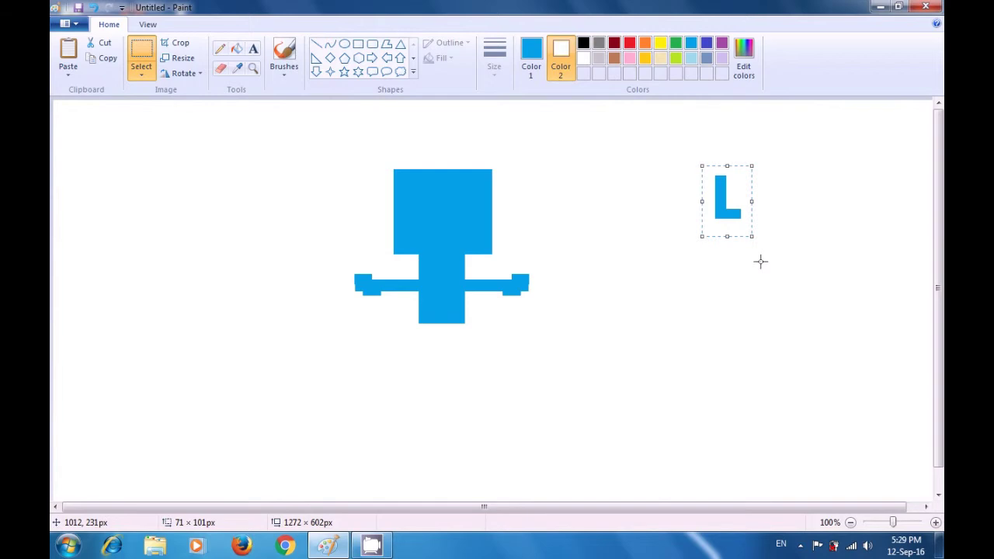
{"action": "key", "text": "ctrl+v"}
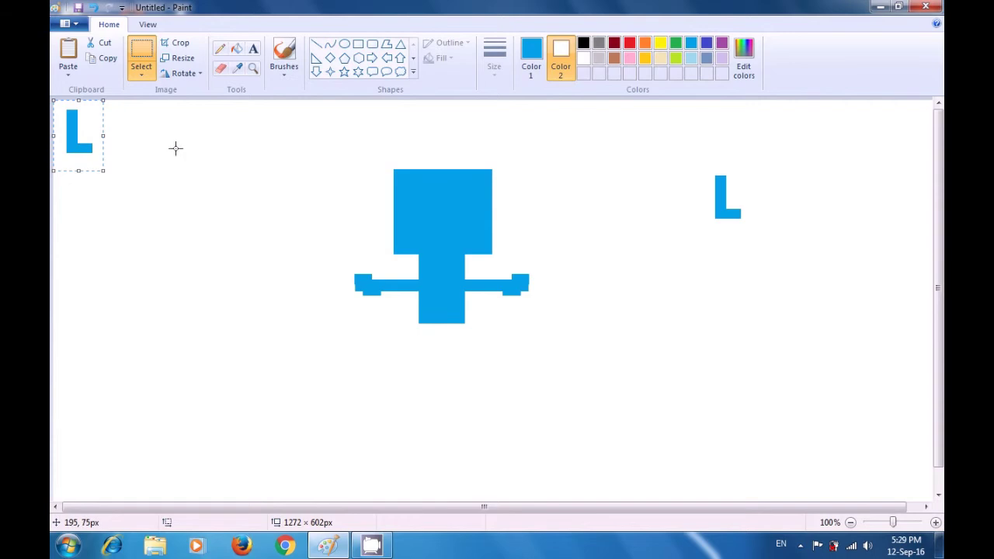
{"action": "left_click", "coordinate": [76, 139]}
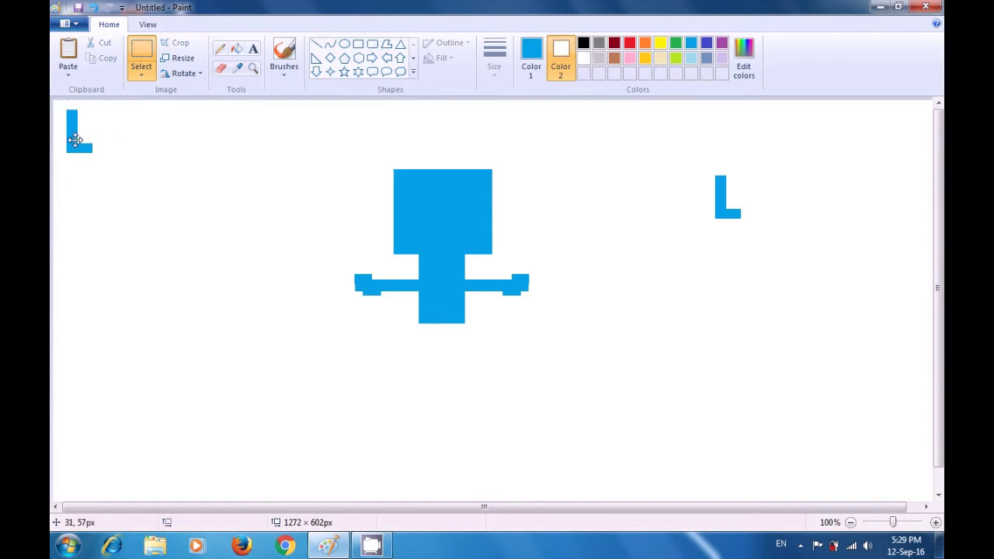
{"action": "left_click_drag", "start_coordinate": [75, 140], "coordinate": [457, 354]}
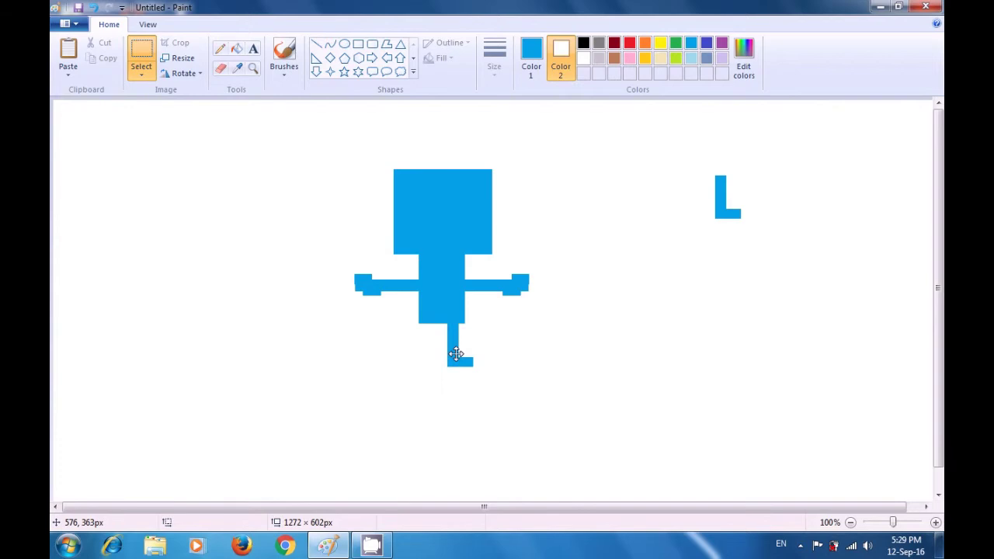
{"action": "left_click_drag", "start_coordinate": [457, 354], "coordinate": [455, 352]}
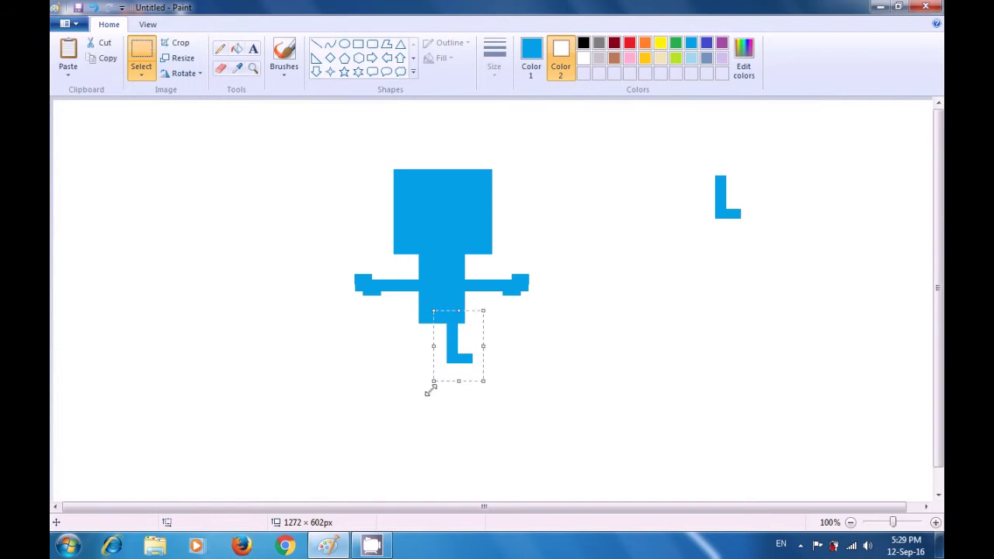
{"action": "left_click", "coordinate": [391, 393]}
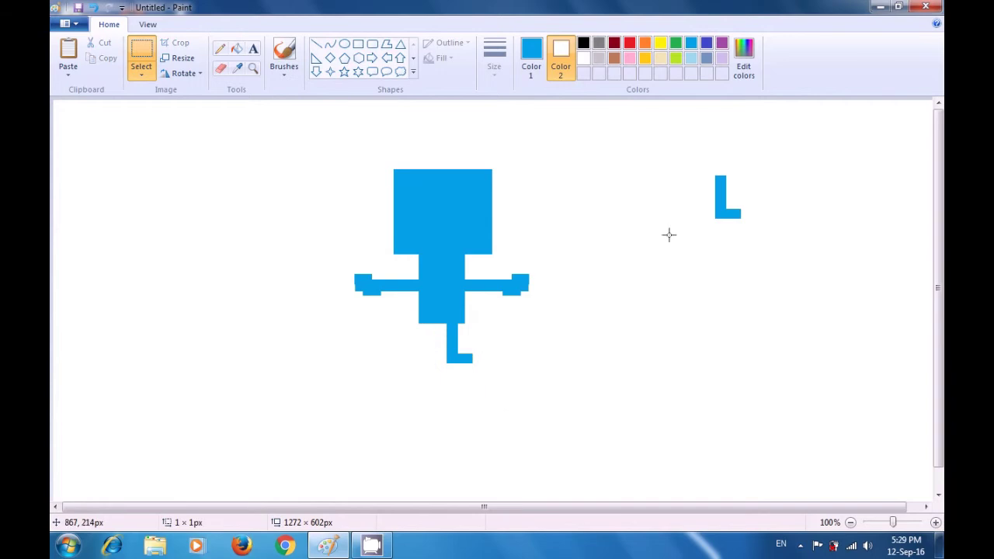
Flip the original L-shaped leg horizontally and attach it beneath the left half of the body.
{"action": "left_click_drag", "start_coordinate": [695, 164], "coordinate": [759, 237]}
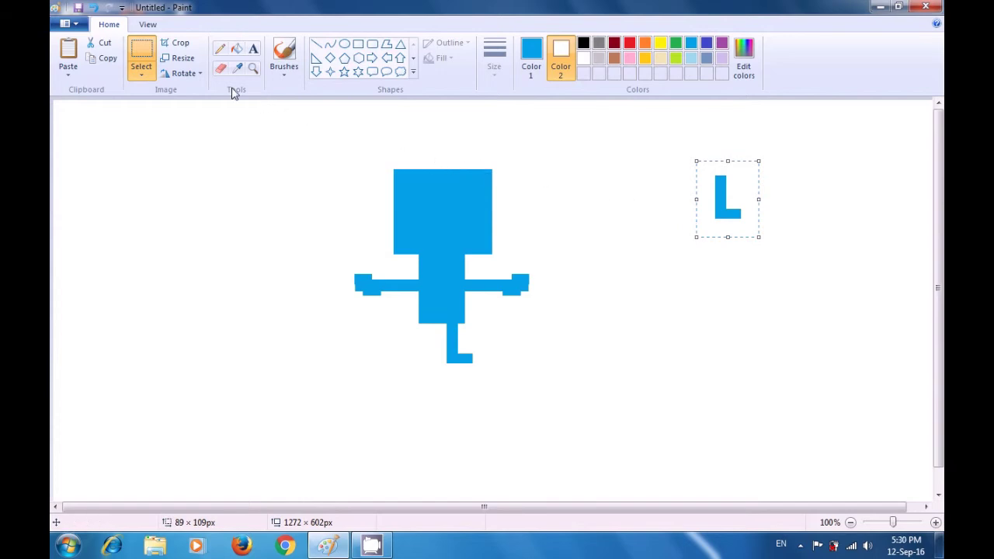
{"action": "left_click", "coordinate": [194, 76]}
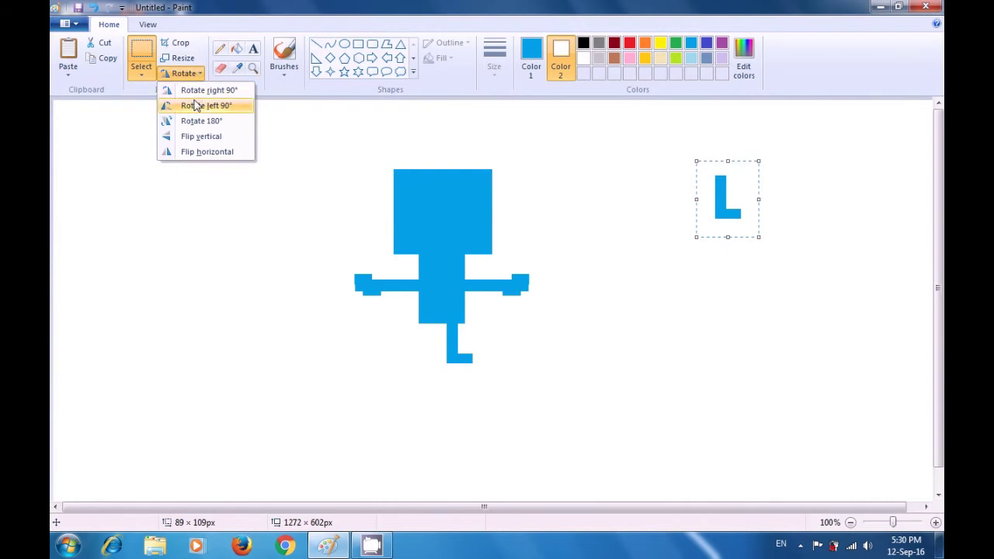
{"action": "left_click", "coordinate": [199, 156]}
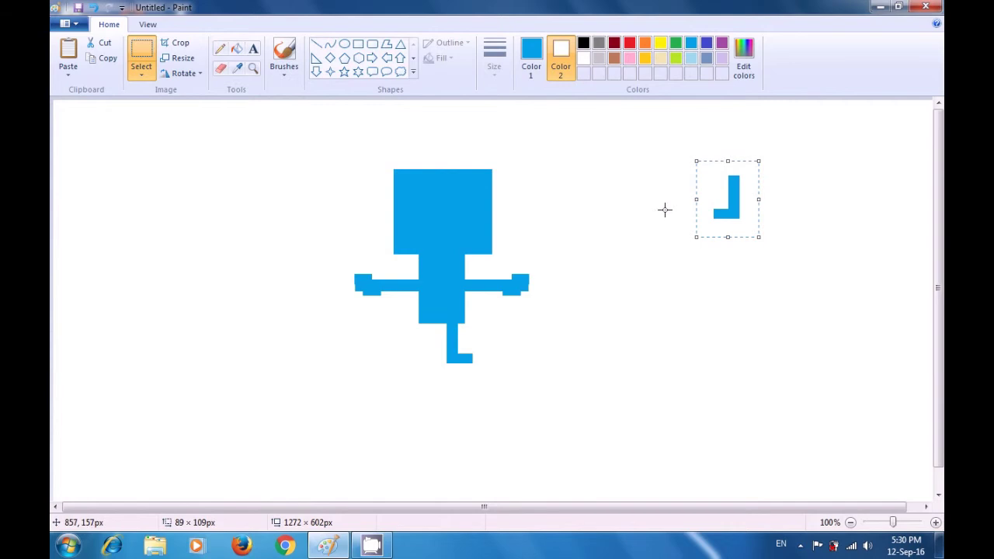
{"action": "left_click", "coordinate": [734, 205]}
{"action": "left_click_drag", "start_coordinate": [734, 205], "coordinate": [433, 349]}
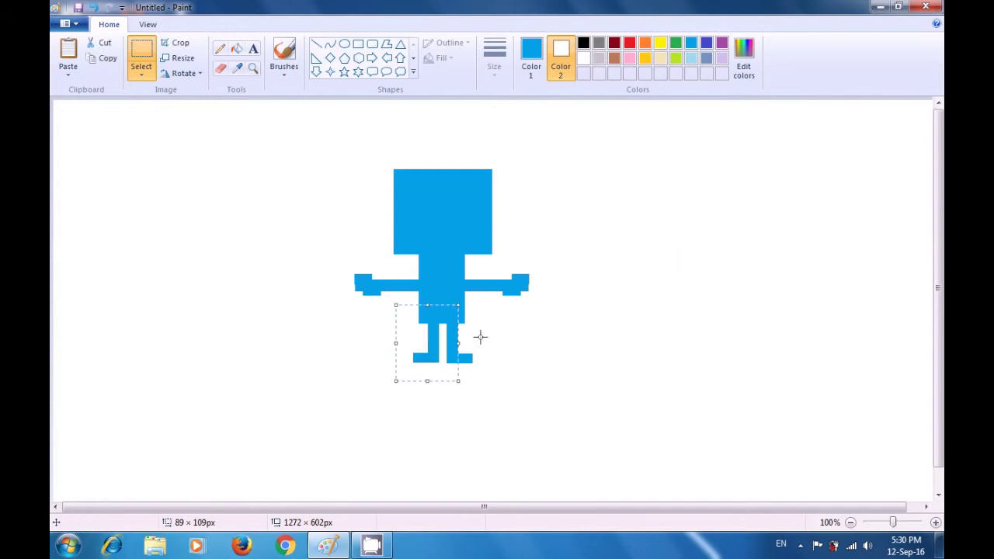
{"action": "left_click", "coordinate": [616, 335]}
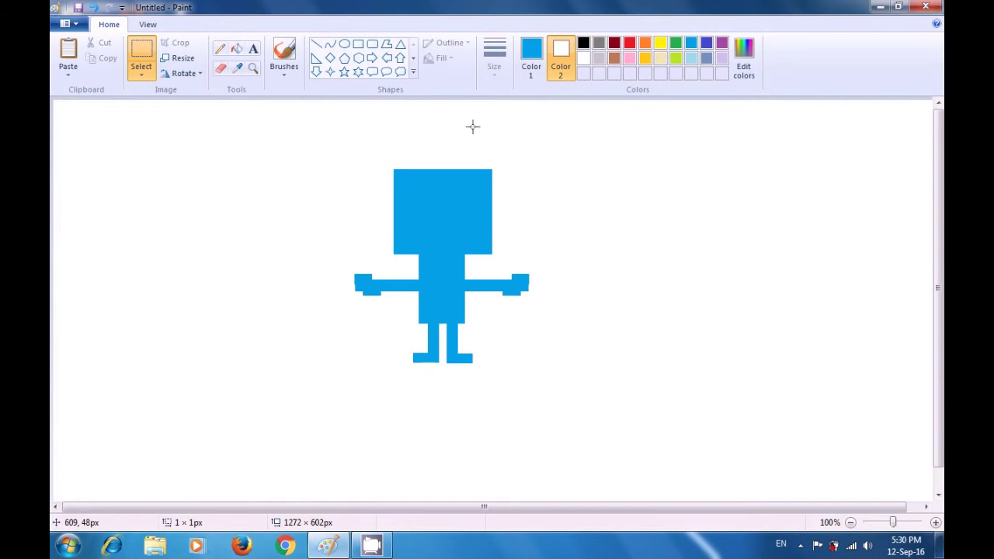
Set both colors to black and draw a filled oval about 18 × 25 px in the empty area right of the figure.
{"action": "left_click", "coordinate": [346, 46]}
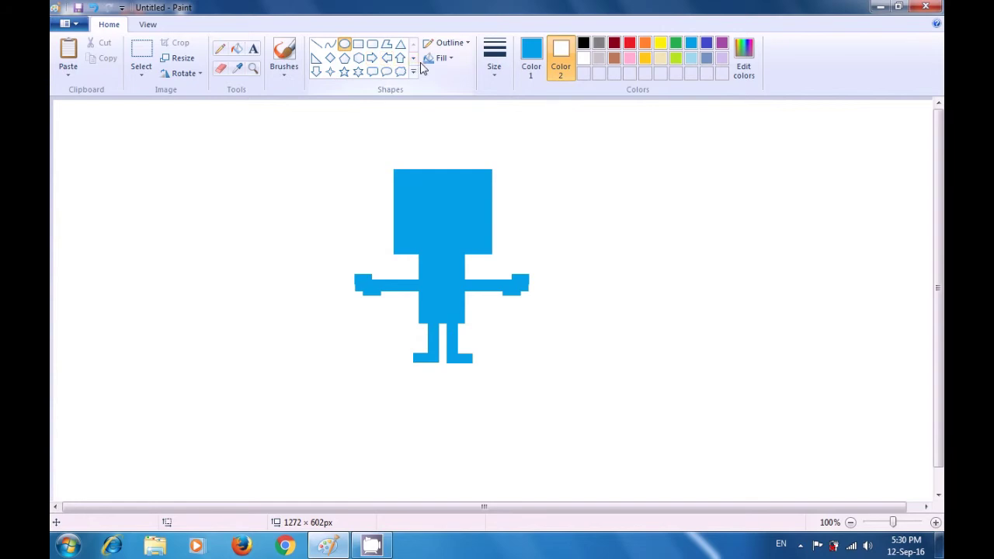
{"action": "left_click", "coordinate": [532, 69]}
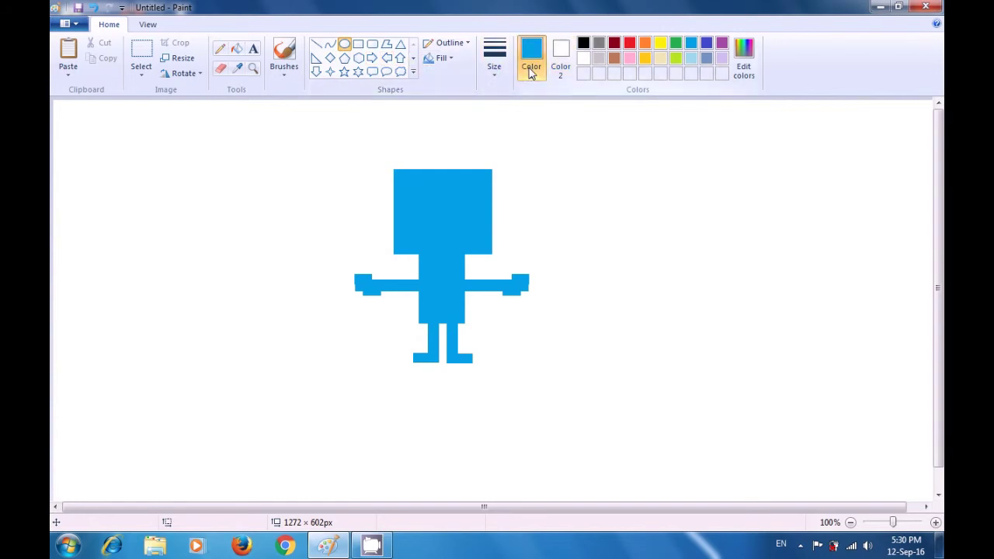
{"action": "left_click", "coordinate": [582, 44]}
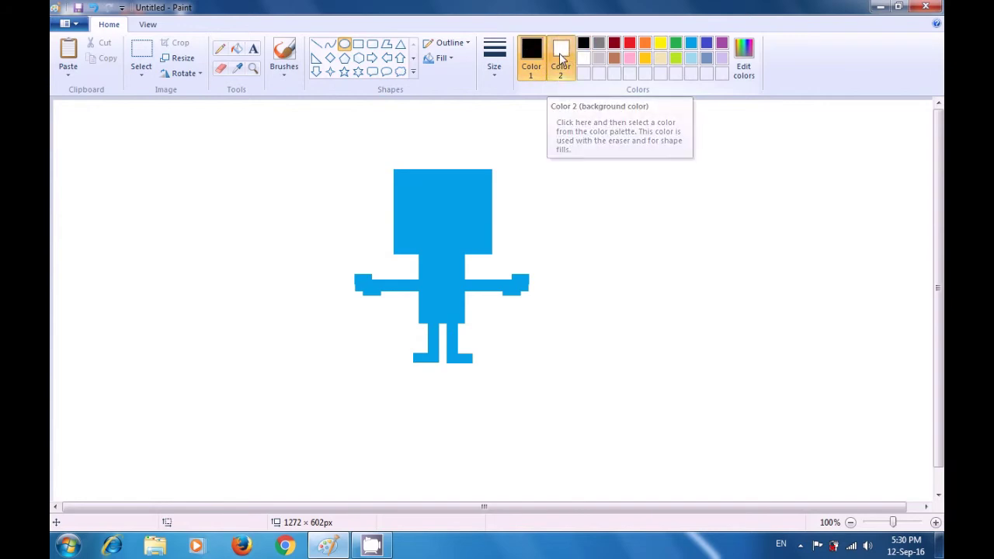
{"action": "left_click", "coordinate": [562, 59]}
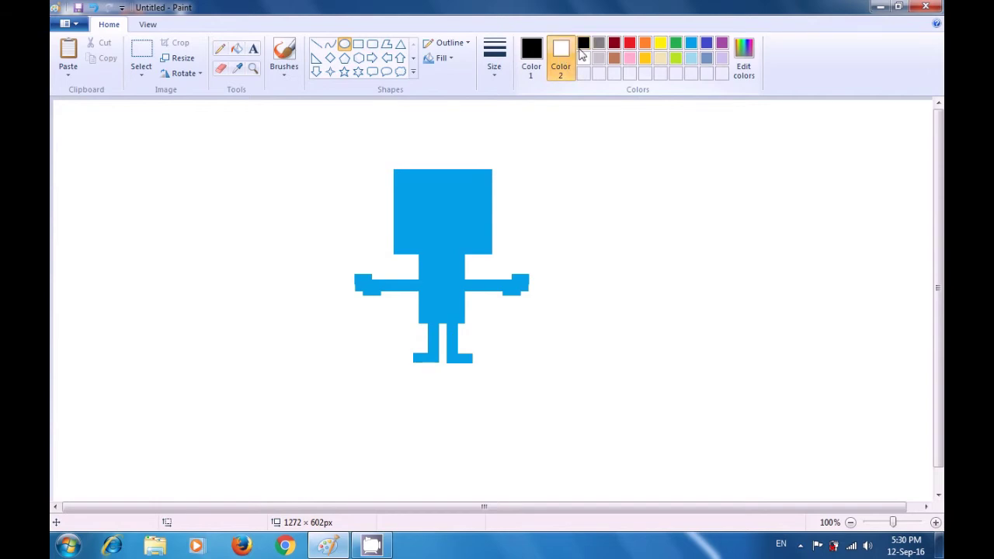
{"action": "left_click", "coordinate": [584, 44]}
{"action": "left_click_drag", "start_coordinate": [636, 148], "coordinate": [649, 166]}
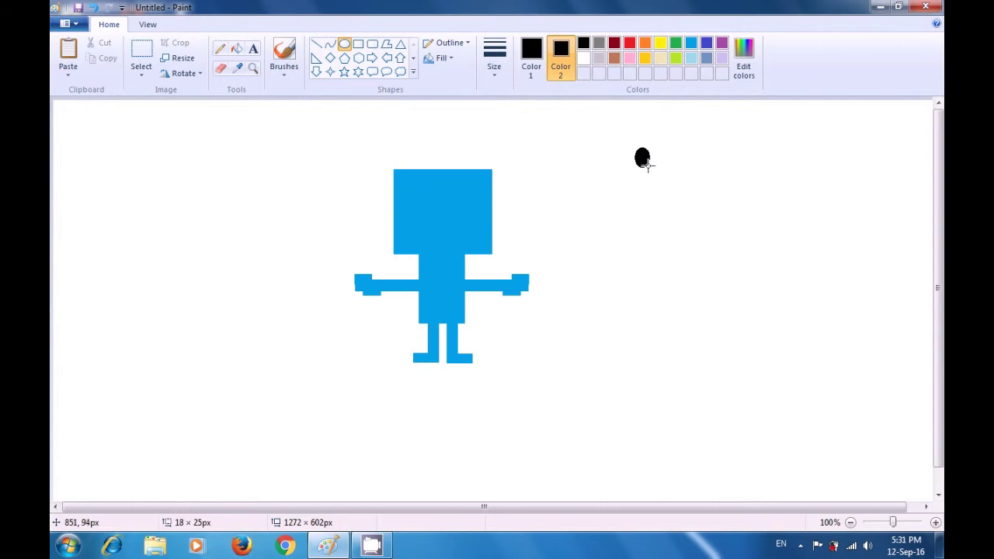
{"action": "left_click", "coordinate": [717, 173]}
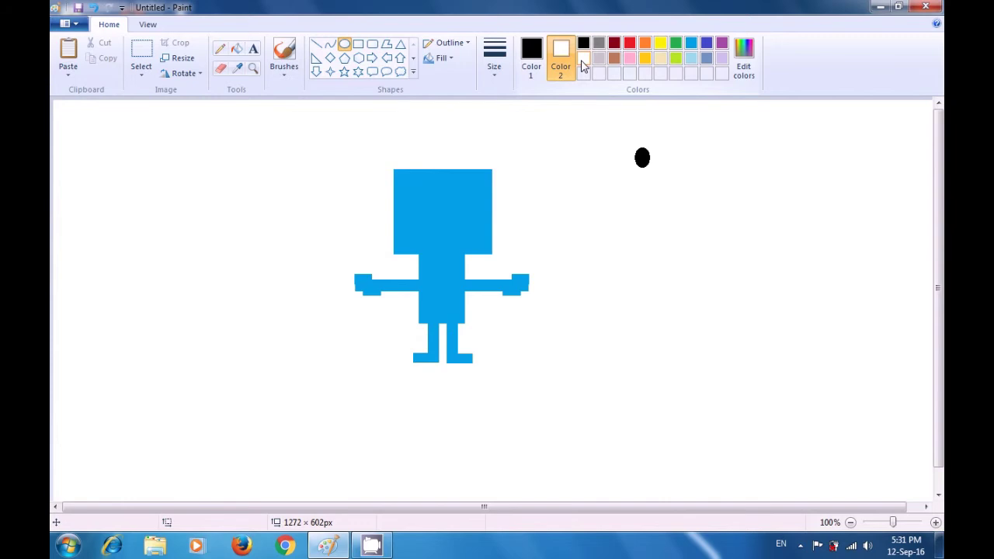
With Color 2 white, duplicate the black oval and place the copy on the head's left half as an eye.
{"action": "left_click", "coordinate": [142, 76]}
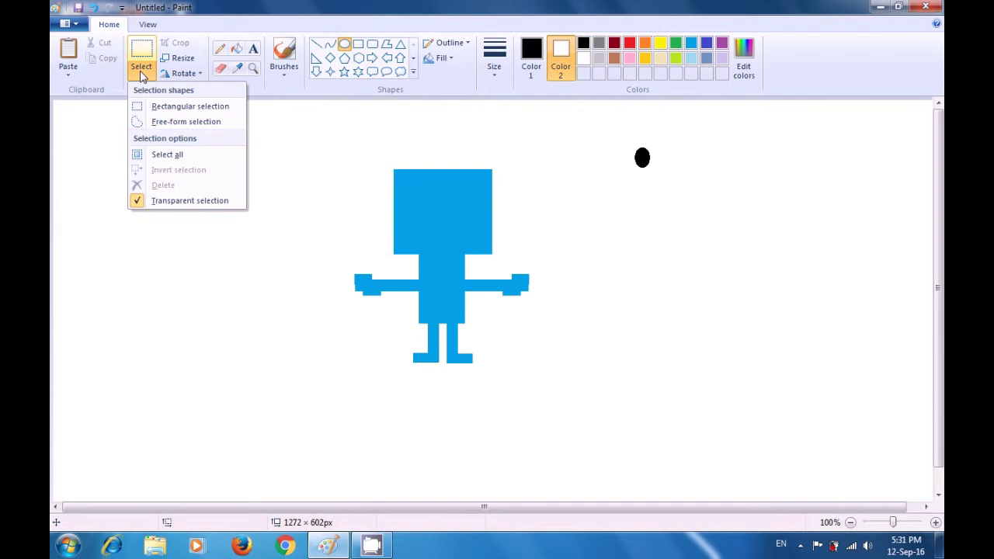
{"action": "left_click", "coordinate": [153, 111]}
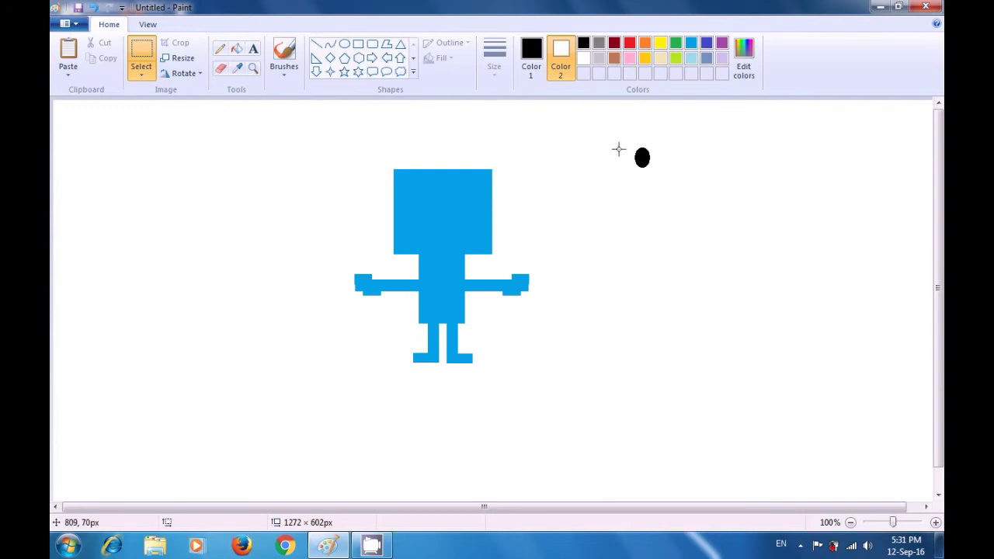
{"action": "left_click_drag", "start_coordinate": [627, 140], "coordinate": [663, 176]}
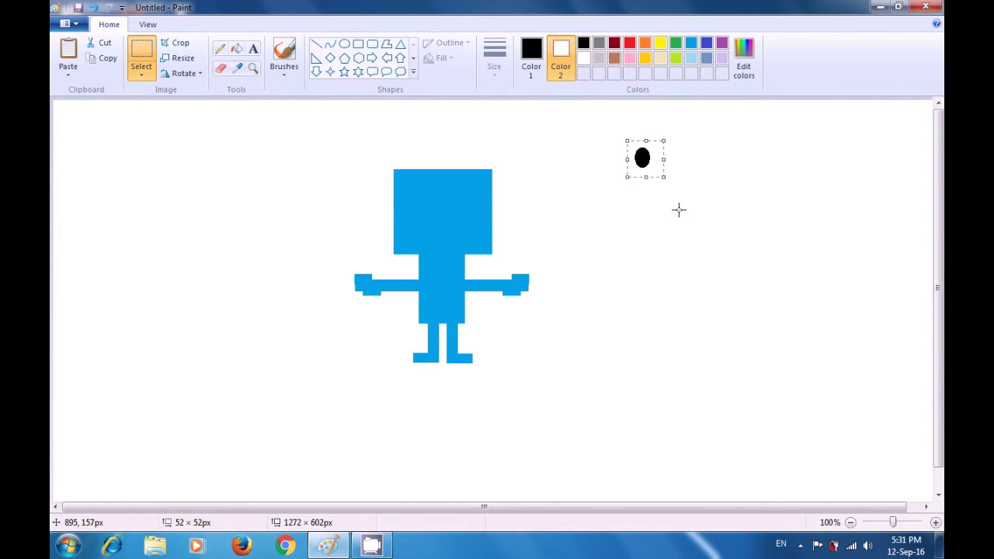
{"action": "key", "text": "ctrl+v"}
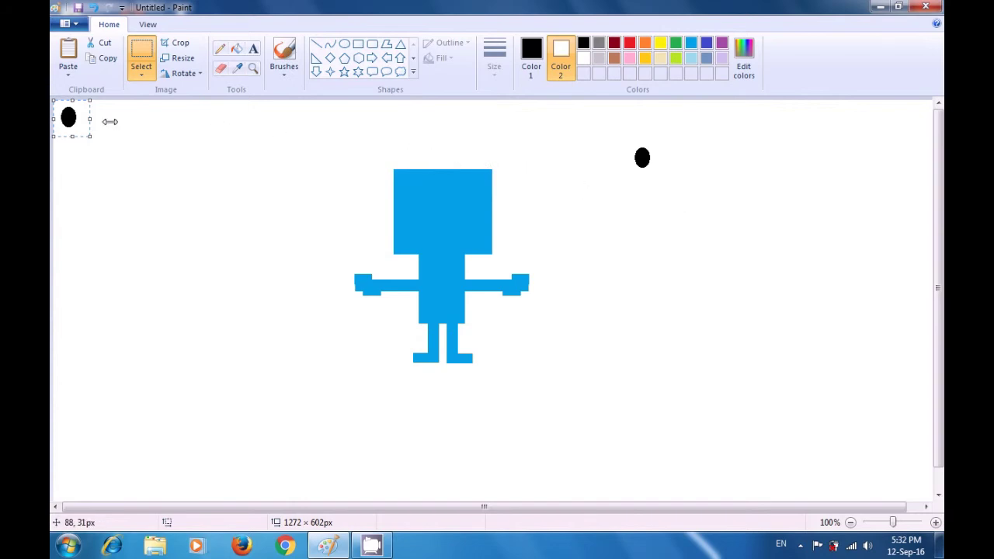
{"action": "left_click_drag", "start_coordinate": [69, 118], "coordinate": [427, 195]}
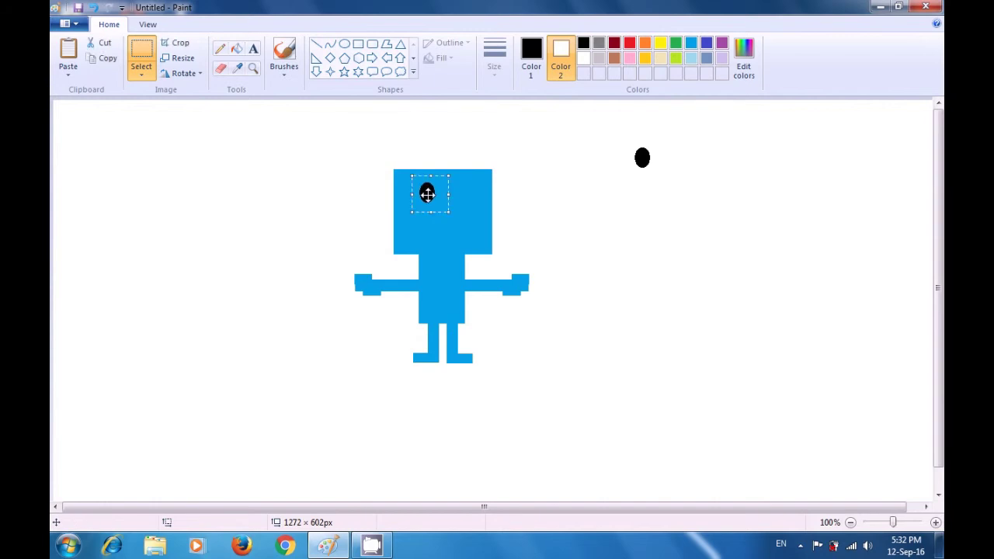
{"action": "left_click", "coordinate": [624, 216]}
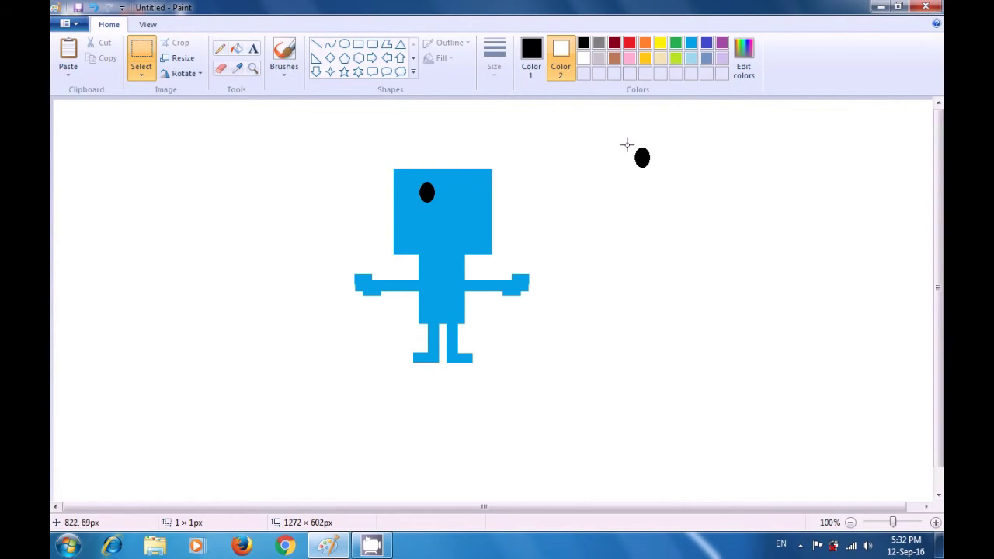
Move the original black oval onto the head's right half, level with the left eye.
{"action": "left_click_drag", "start_coordinate": [626, 141], "coordinate": [658, 181]}
{"action": "left_click_drag", "start_coordinate": [658, 181], "coordinate": [659, 181]}
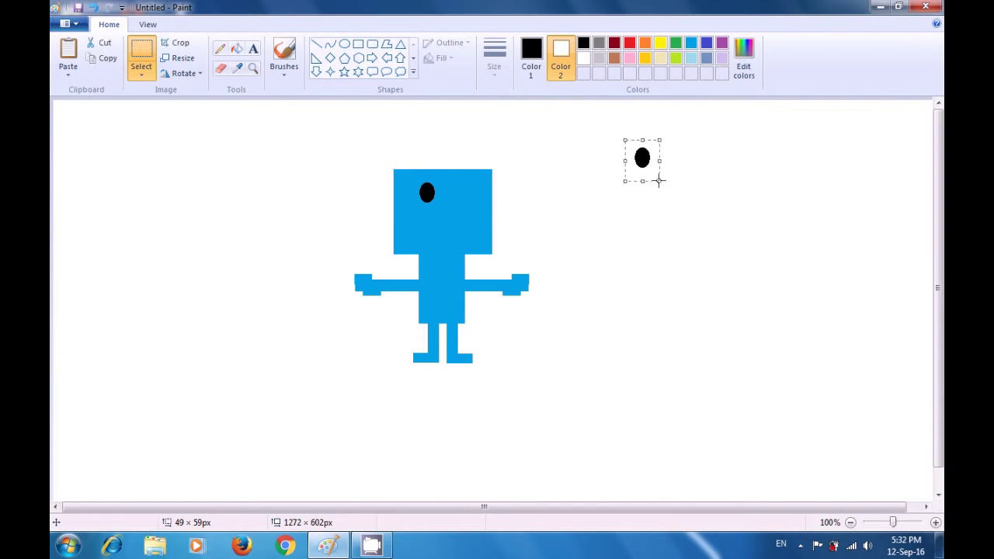
{"action": "left_click", "coordinate": [647, 168]}
{"action": "left_click_drag", "start_coordinate": [647, 168], "coordinate": [470, 204]}
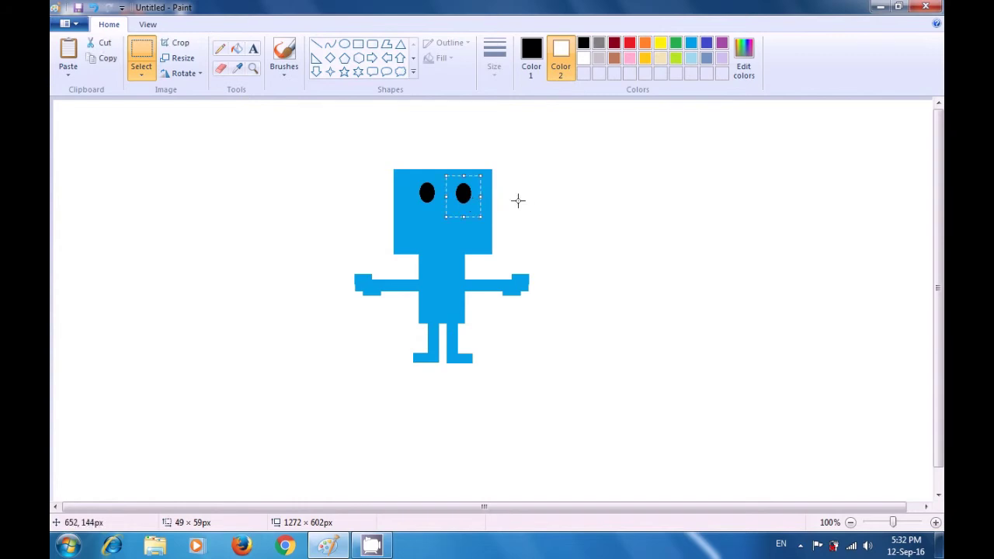
{"action": "left_click", "coordinate": [616, 209]}
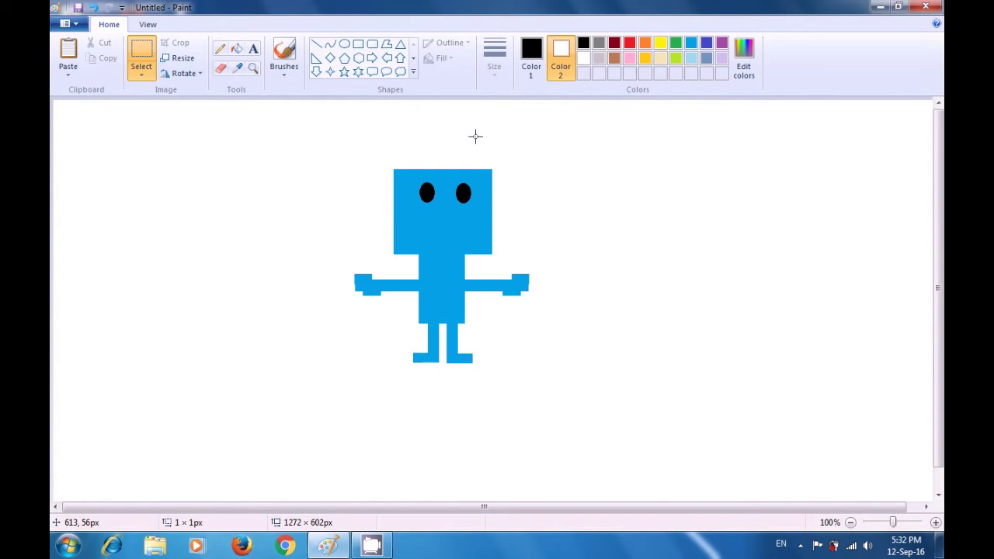
With Color 1 red, draw a vertical antenna line about 29 px tall from the middle of the head's top edge.
{"action": "left_click", "coordinate": [317, 45]}
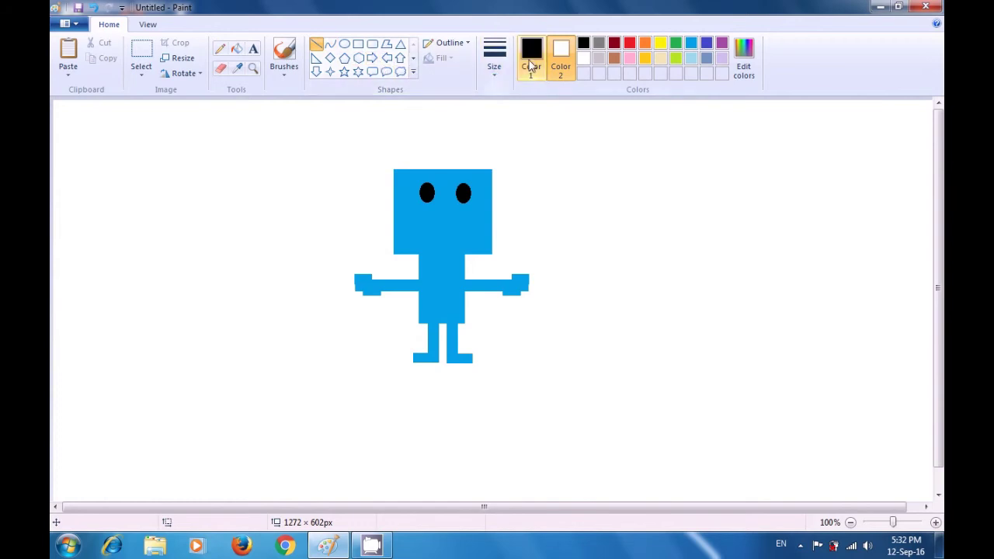
{"action": "left_click", "coordinate": [531, 64]}
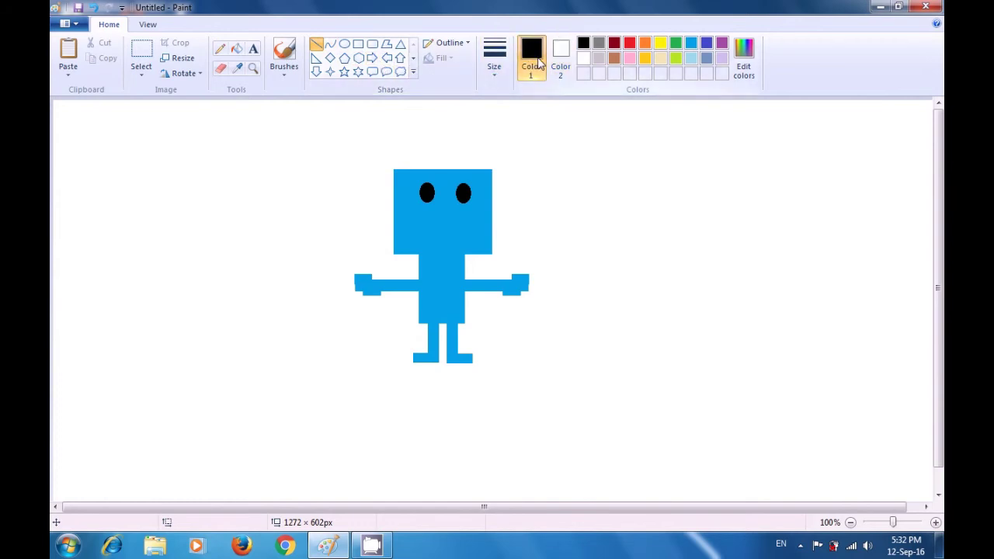
{"action": "left_click", "coordinate": [631, 44]}
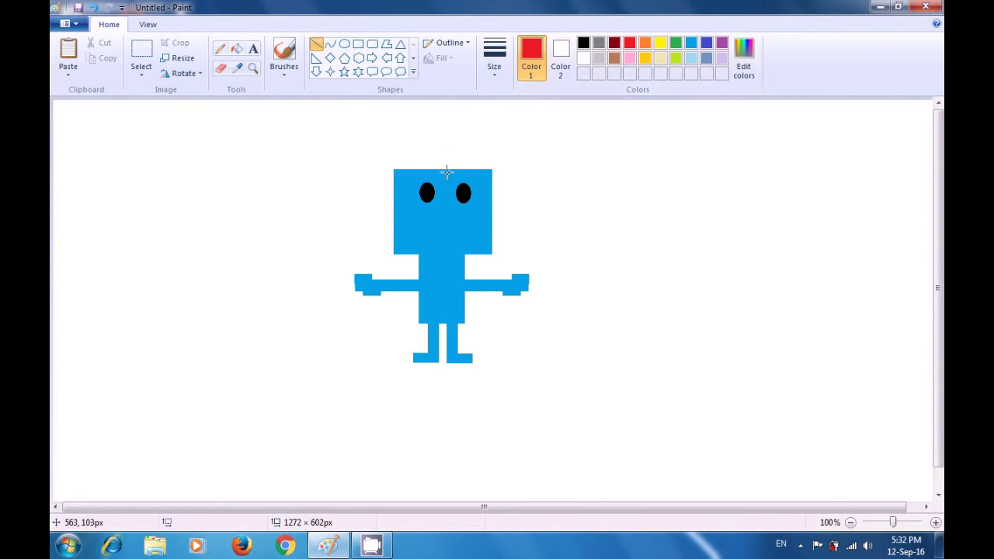
{"action": "left_click_drag", "start_coordinate": [446, 170], "coordinate": [448, 150]}
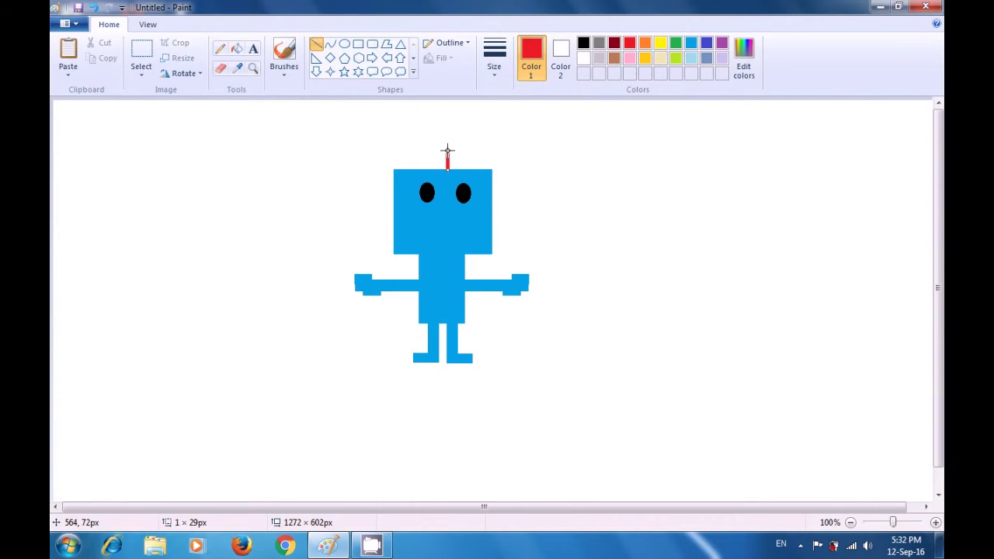
{"action": "left_click", "coordinate": [487, 146]}
Set Color 2 to red and draw a filled oval about 19 × 11 px on the antenna's tip.
{"action": "left_click", "coordinate": [344, 45]}
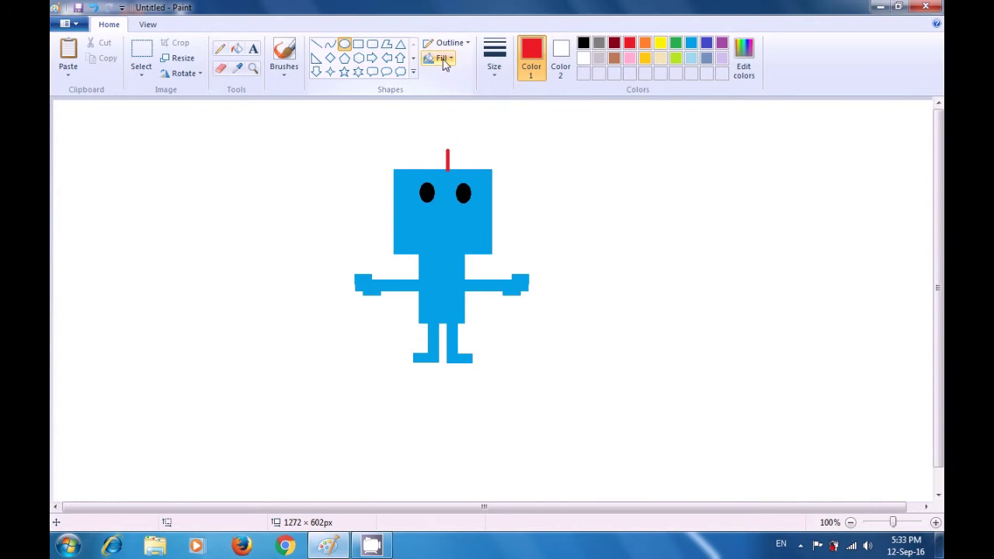
{"action": "left_click", "coordinate": [560, 66]}
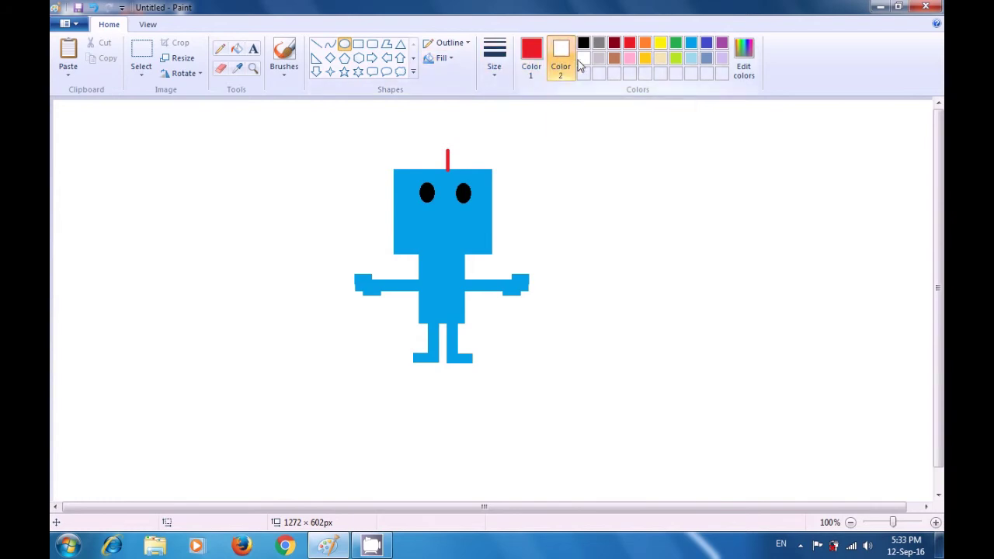
{"action": "left_click", "coordinate": [630, 45]}
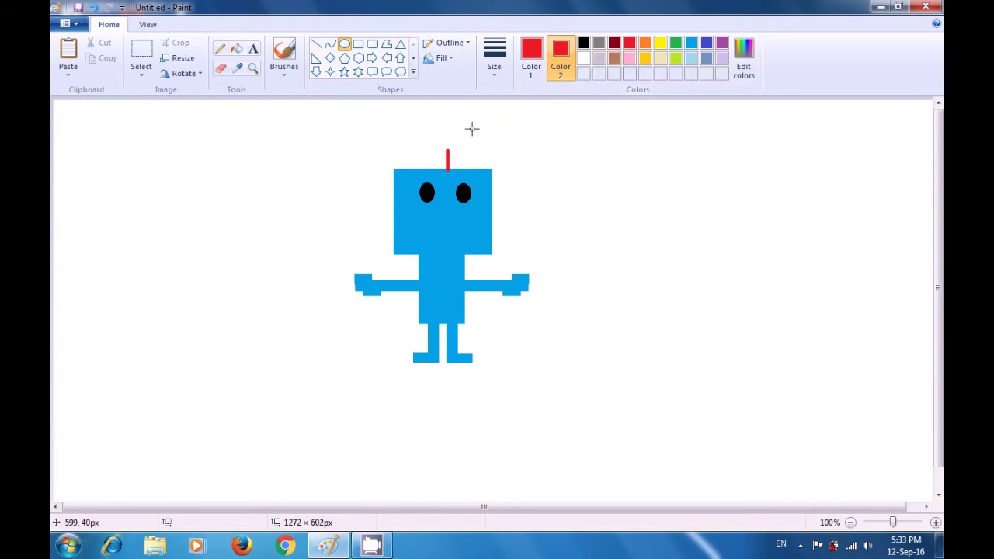
{"action": "left_click_drag", "start_coordinate": [441, 141], "coordinate": [454, 148]}
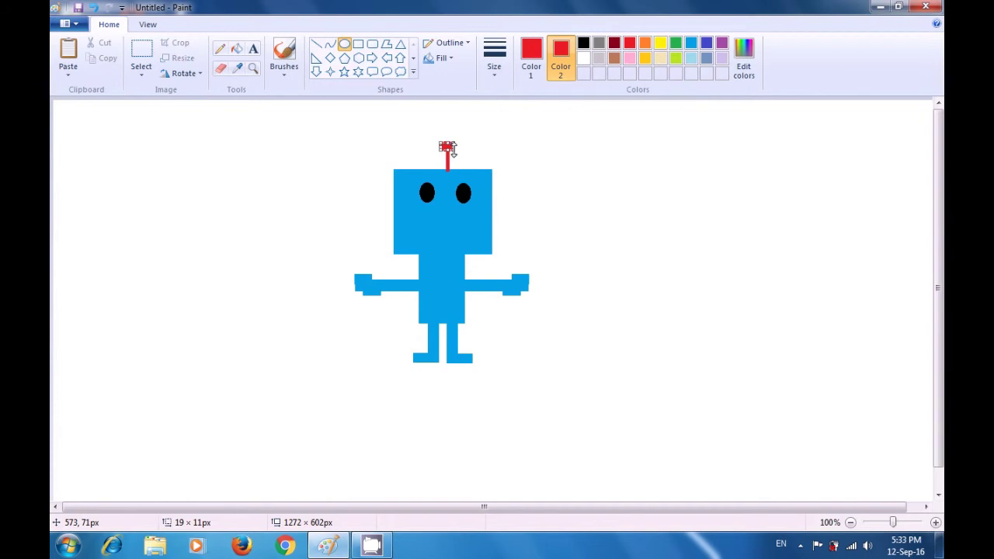
{"action": "left_click", "coordinate": [525, 143]}
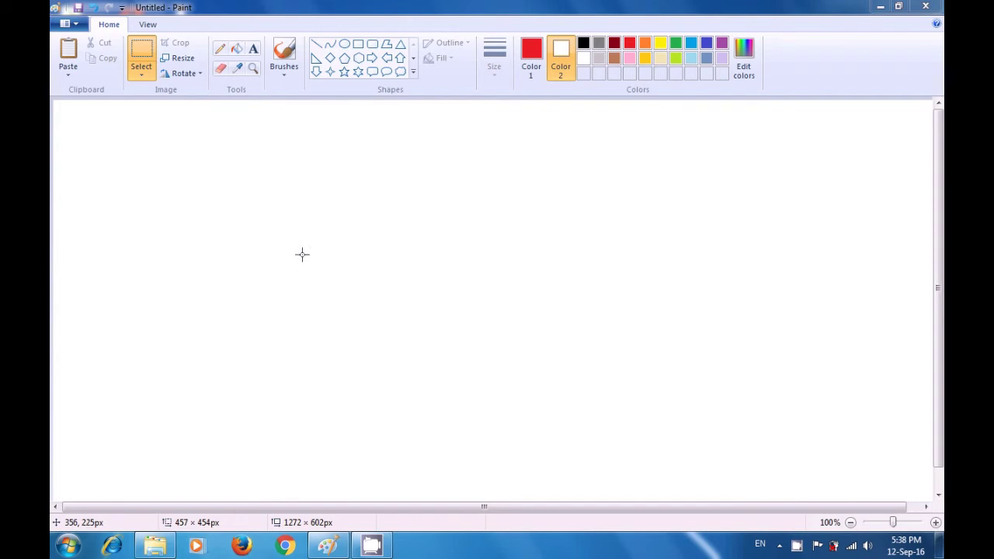
On the blank canvas, draw the roof's left slope as a red line of the thickest size, spanning about 95 × 69 px.
{"action": "left_click", "coordinate": [317, 45]}
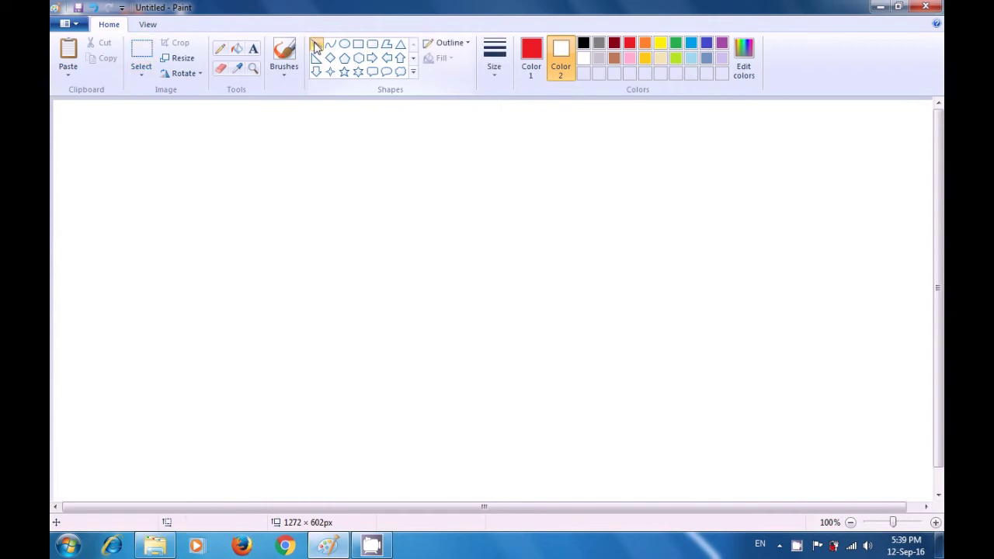
{"action": "left_click", "coordinate": [490, 77]}
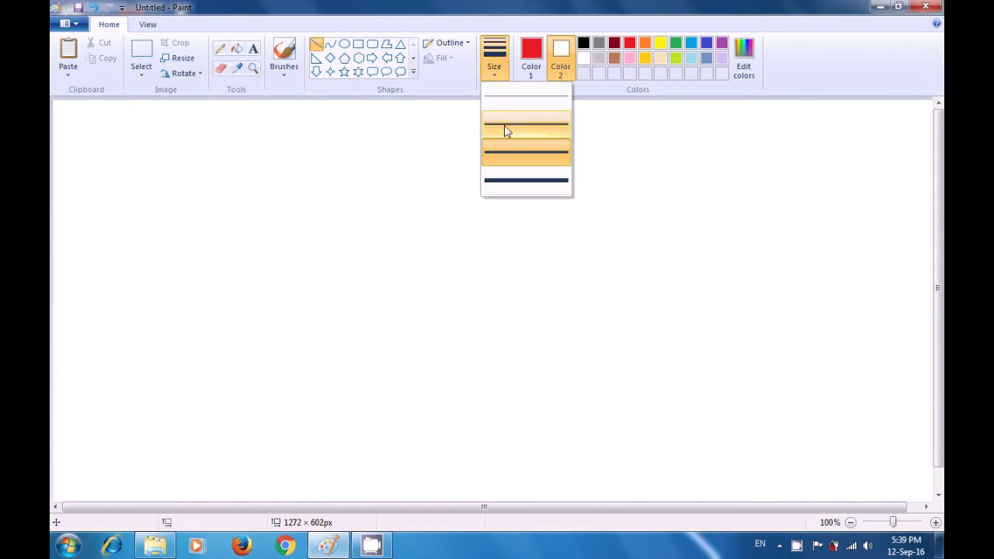
{"action": "left_click", "coordinate": [511, 179]}
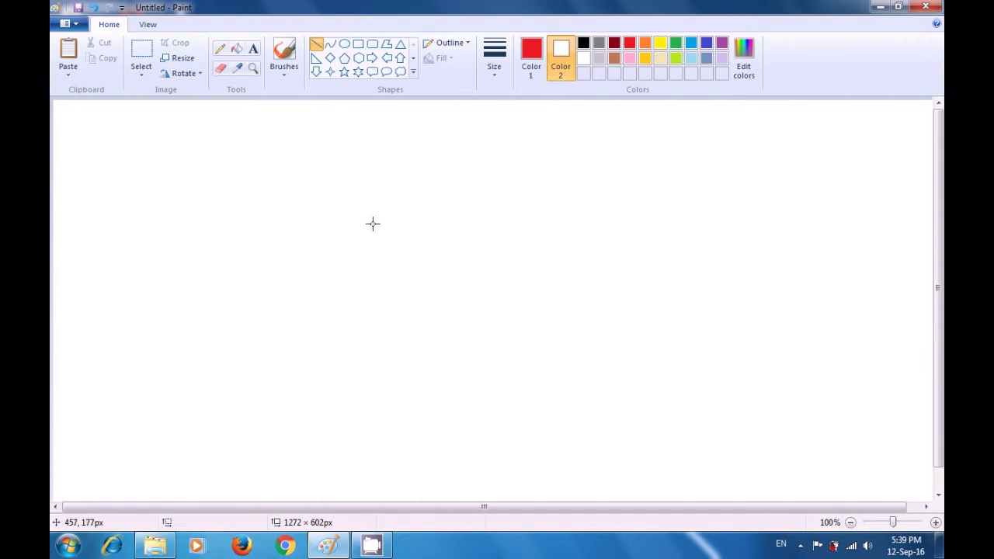
{"action": "left_click_drag", "start_coordinate": [373, 224], "coordinate": [396, 213]}
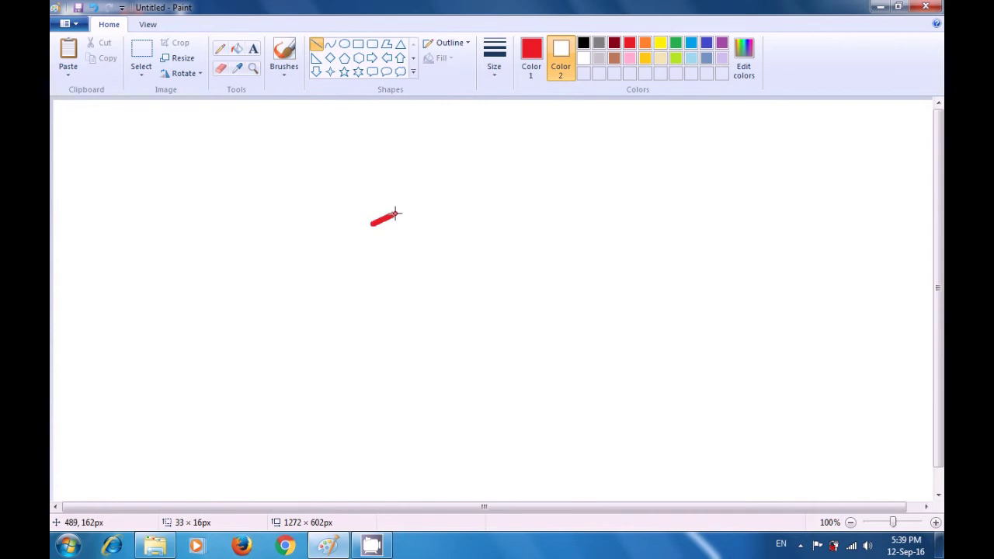
{"action": "left_click_drag", "start_coordinate": [395, 213], "coordinate": [428, 185]}
{"action": "left_click_drag", "start_coordinate": [434, 181], "coordinate": [438, 176]}
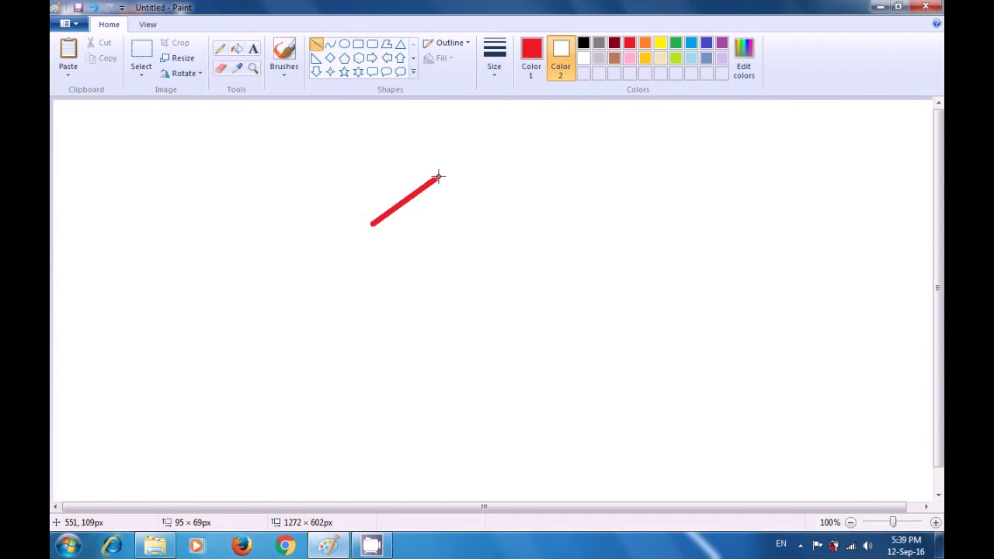
{"action": "left_click_drag", "start_coordinate": [438, 176], "coordinate": [439, 176]}
{"action": "left_click", "coordinate": [485, 171]}
Complete the roof triangle with a right slope spanning about 85 × 70 px and a horizontal base about 182 px long.
{"action": "mouse_move", "coordinate": [439, 176]}
{"action": "left_mouse_down"}
{"action": "mouse_move", "coordinate": [473, 215]}
{"action": "mouse_move", "coordinate": [499, 224]}
{"action": "left_mouse_up"}
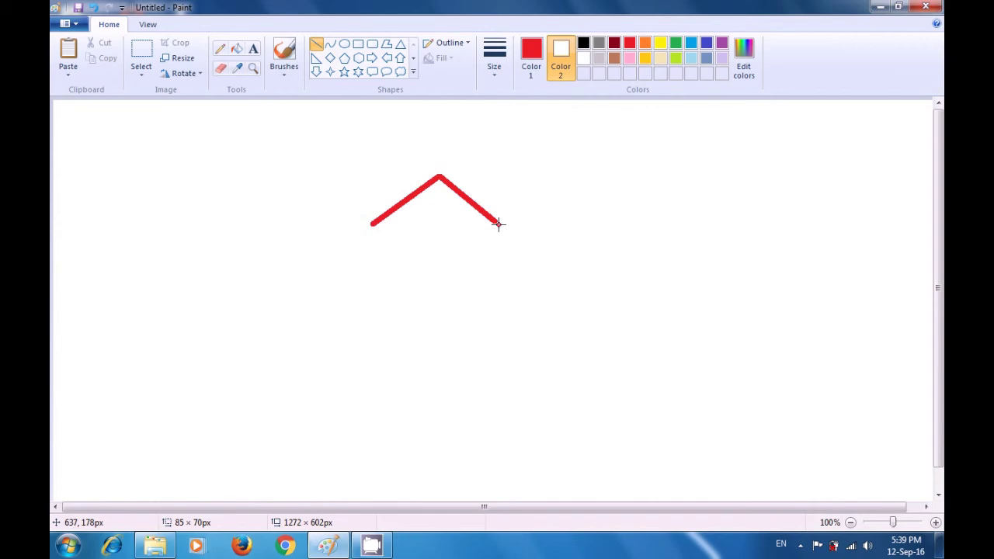
{"action": "left_click_drag", "start_coordinate": [499, 225], "coordinate": [499, 224]}
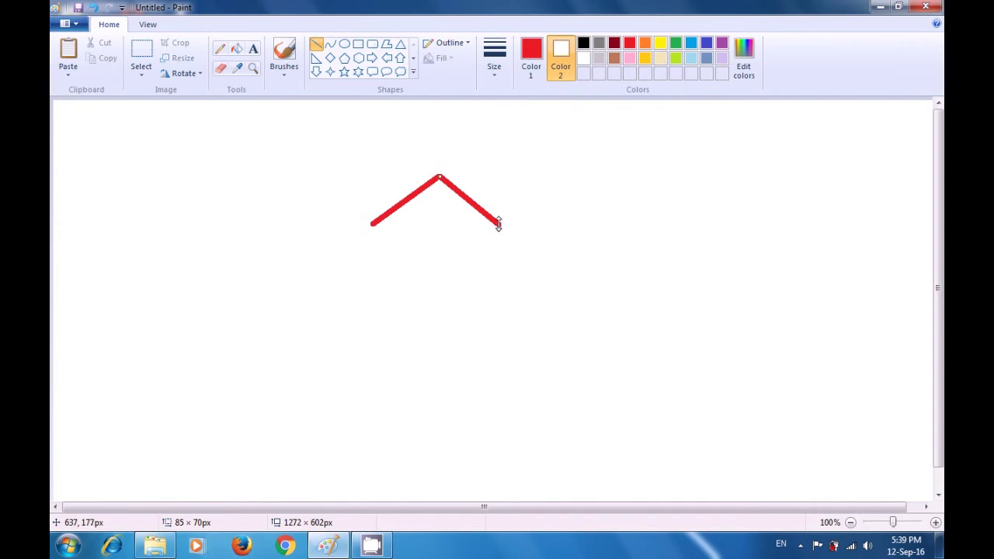
{"action": "left_click", "coordinate": [551, 207]}
{"action": "left_click_drag", "start_coordinate": [373, 225], "coordinate": [501, 224]}
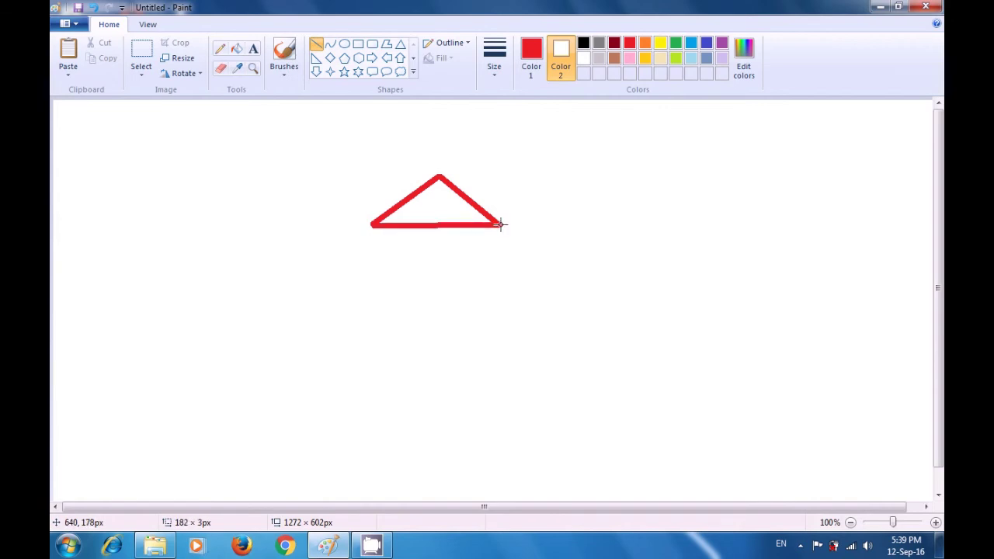
{"action": "left_click_drag", "start_coordinate": [501, 225], "coordinate": [501, 227]}
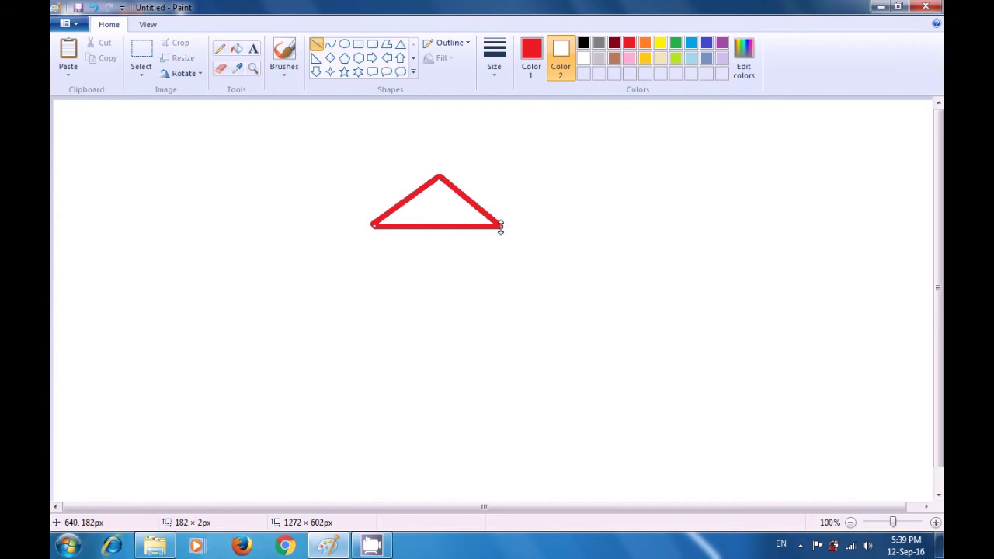
{"action": "left_click", "coordinate": [570, 222]}
Draw the house's walls below the roof with red lines: sides about 120 px tall and a base about 153 px long.
{"action": "left_click_drag", "start_coordinate": [381, 226], "coordinate": [381, 312]}
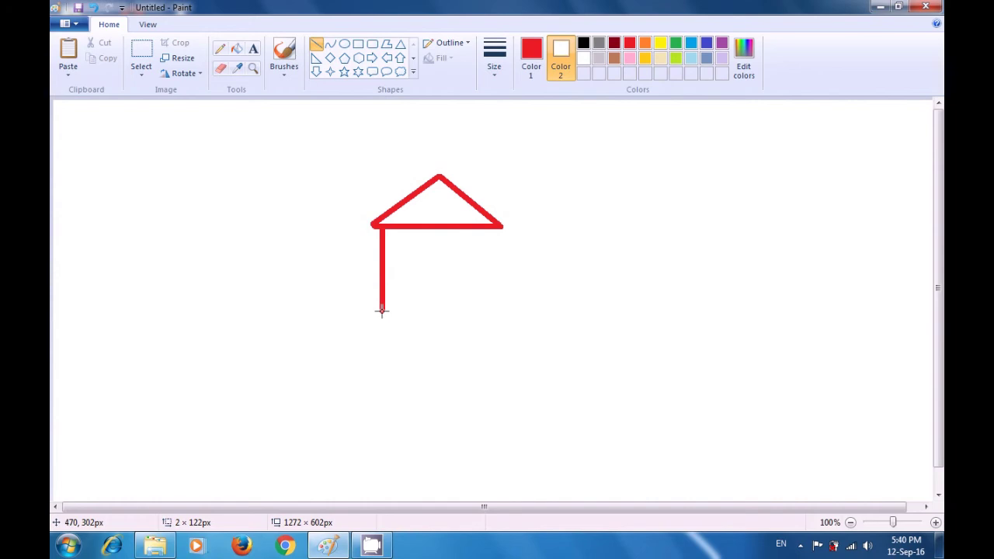
{"action": "left_click_drag", "start_coordinate": [382, 312], "coordinate": [382, 312]}
{"action": "left_click", "coordinate": [418, 309]}
{"action": "left_click_drag", "start_coordinate": [382, 312], "coordinate": [492, 311]}
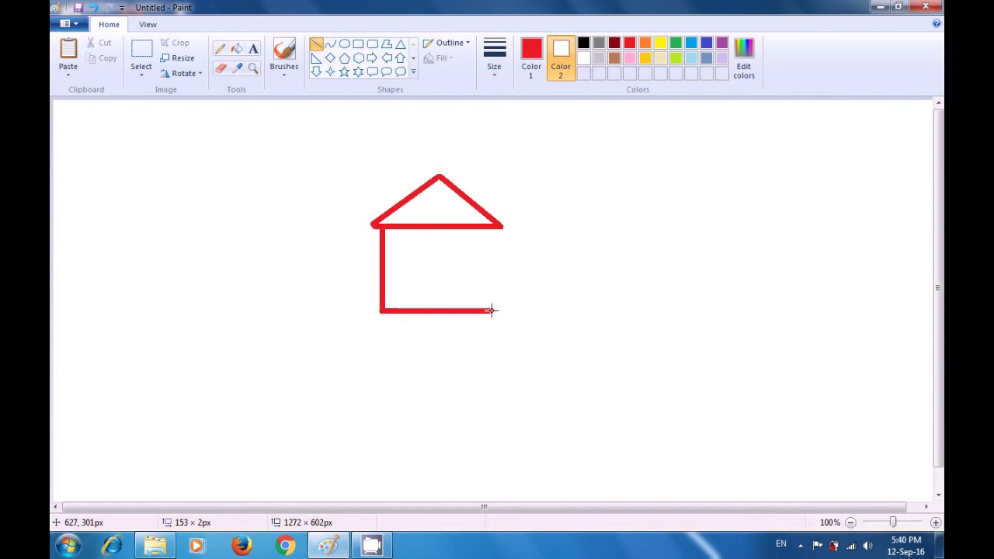
{"action": "left_click_drag", "start_coordinate": [492, 311], "coordinate": [492, 311]}
{"action": "left_click", "coordinate": [502, 277]}
{"action": "left_click_drag", "start_coordinate": [493, 224], "coordinate": [491, 309]}
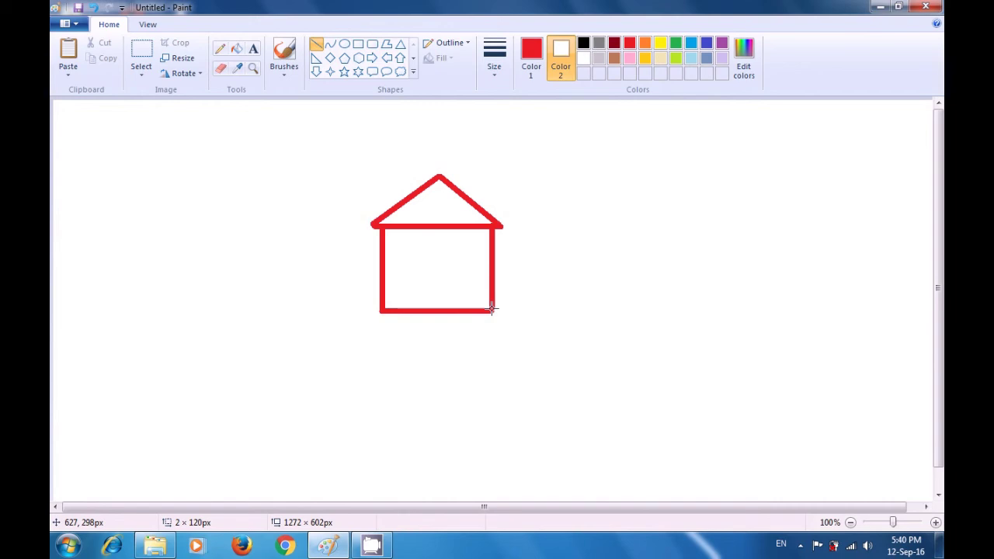
{"action": "left_click_drag", "start_coordinate": [492, 309], "coordinate": [492, 311]}
{"action": "left_click", "coordinate": [543, 309]}
Draw a door outline about 34 × 60 px with three lines, standing on the base near the right wall.
{"action": "left_click_drag", "start_coordinate": [458, 309], "coordinate": [457, 268]}
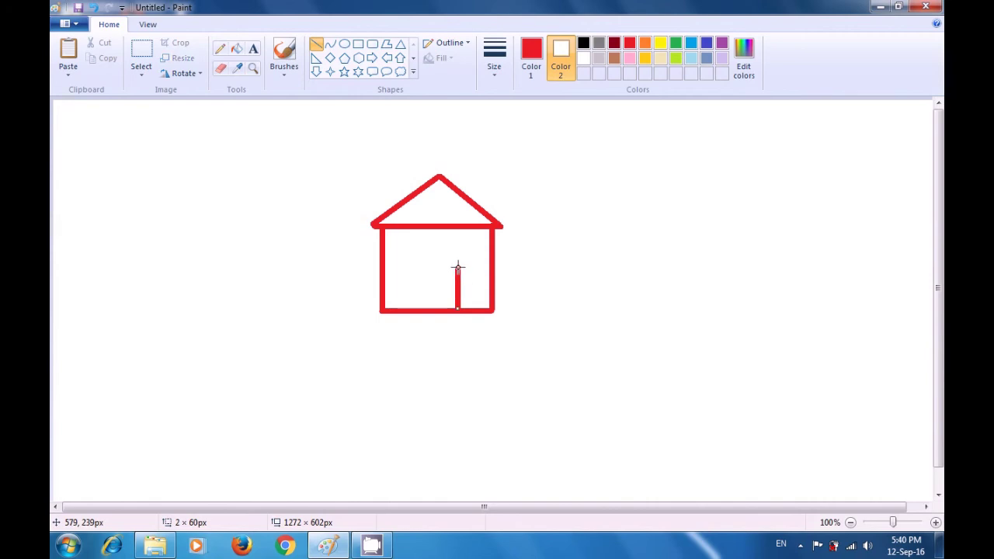
{"action": "left_click", "coordinate": [540, 271]}
{"action": "left_click_drag", "start_coordinate": [459, 266], "coordinate": [484, 267]}
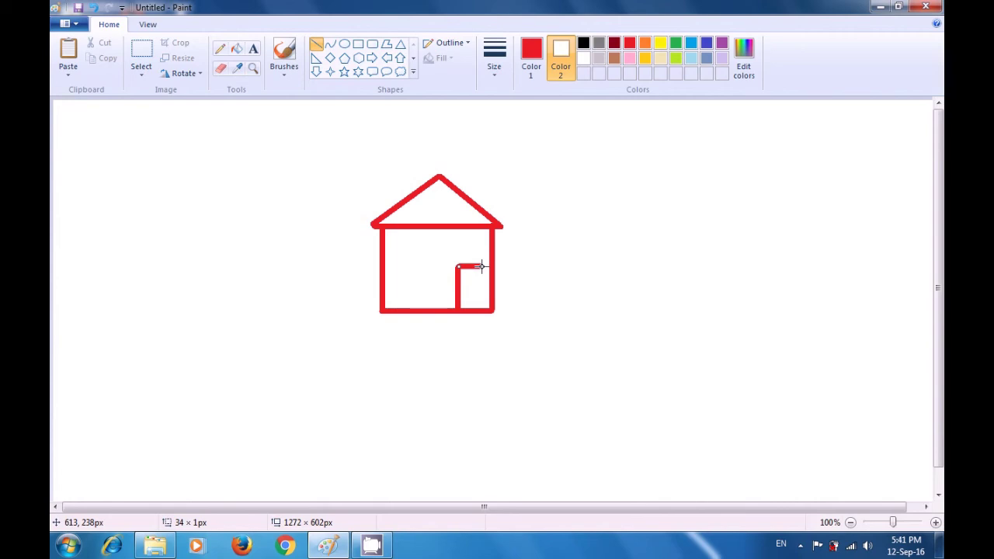
{"action": "left_click", "coordinate": [544, 260]}
{"action": "left_click_drag", "start_coordinate": [484, 267], "coordinate": [485, 310]}
{"action": "left_click", "coordinate": [555, 282]}
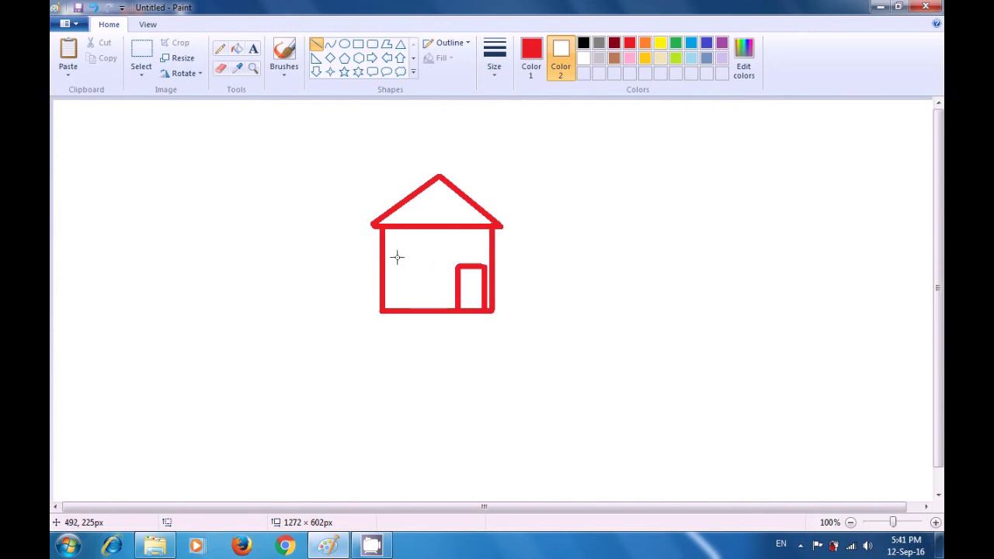
Draw a square window frame about 40 × 40 px from four red lines, near the left wall.
{"action": "left_click_drag", "start_coordinate": [396, 256], "coordinate": [424, 256]}
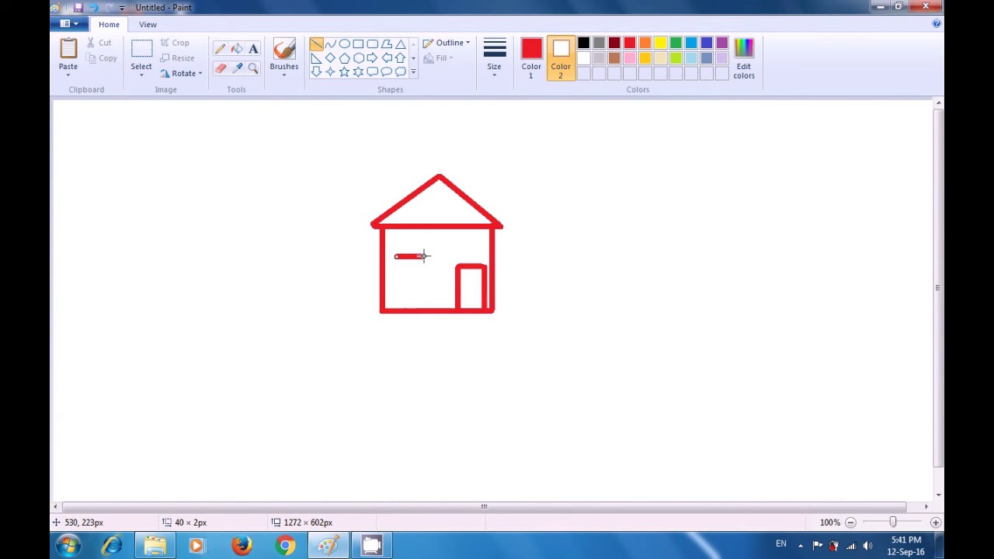
{"action": "left_click", "coordinate": [574, 243]}
{"action": "left_click", "coordinate": [425, 256]}
{"action": "left_click_drag", "start_coordinate": [425, 255], "coordinate": [424, 282]}
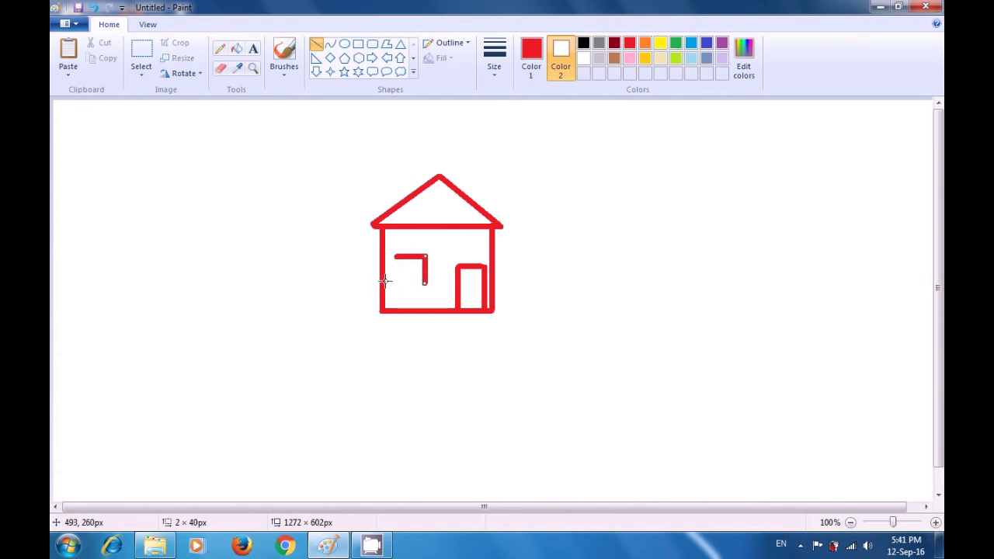
{"action": "left_click", "coordinate": [354, 277]}
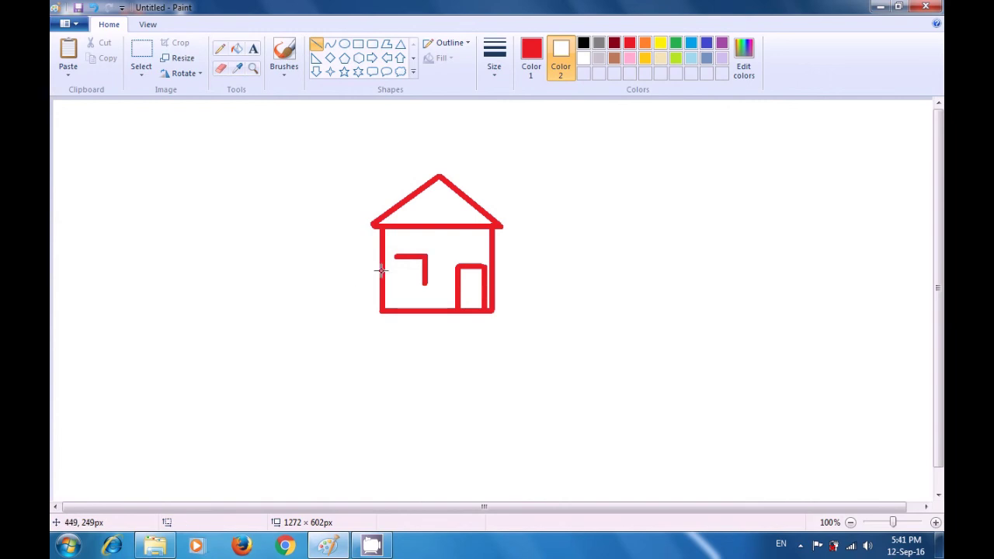
{"action": "mouse_move", "coordinate": [394, 262]}
{"action": "left_mouse_down"}
{"action": "mouse_move", "coordinate": [394, 284]}
{"action": "mouse_move", "coordinate": [423, 283]}
{"action": "left_mouse_up"}
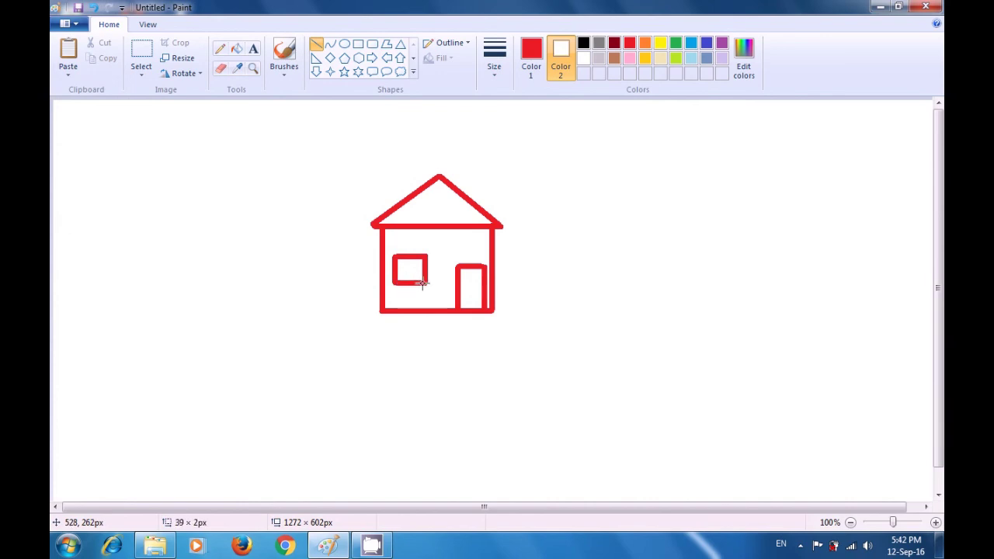
{"action": "left_click_drag", "start_coordinate": [423, 283], "coordinate": [424, 283]}
{"action": "left_click", "coordinate": [345, 274]}
Divide the window into four panes with a vertical line about 41 px long and a horizontal line about 43 px long.
{"action": "left_click", "coordinate": [411, 255]}
{"action": "left_click_drag", "start_coordinate": [411, 254], "coordinate": [412, 282]}
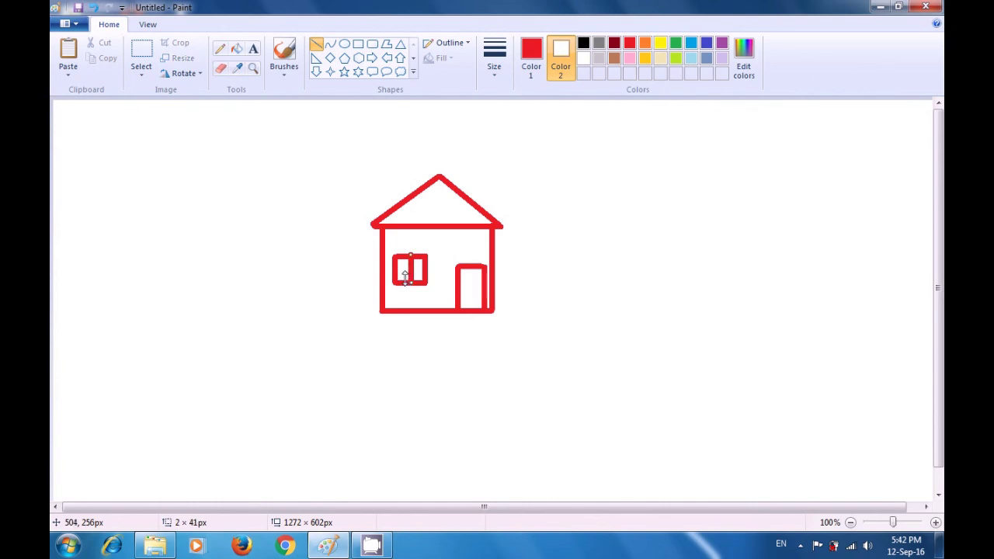
{"action": "left_click", "coordinate": [323, 263]}
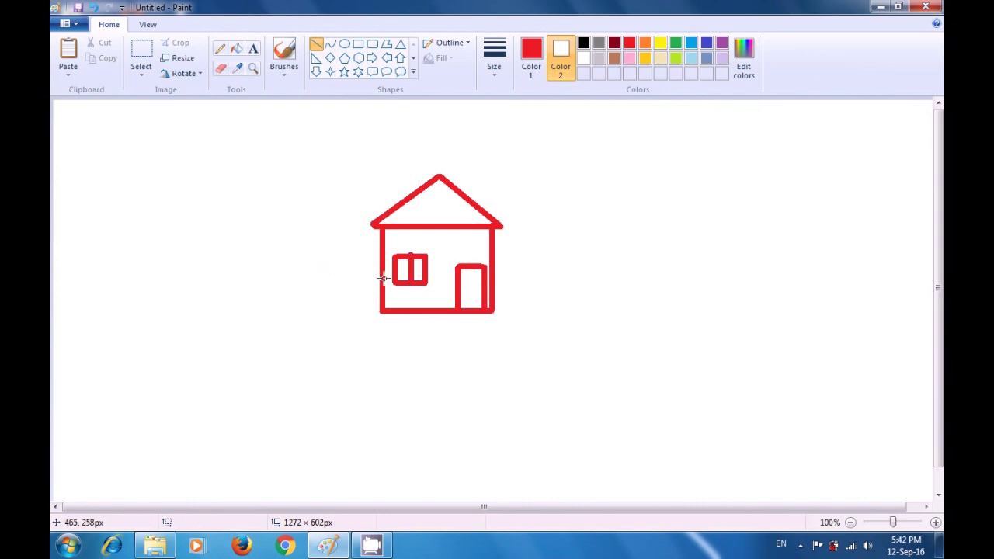
{"action": "left_click_drag", "start_coordinate": [395, 270], "coordinate": [425, 270]}
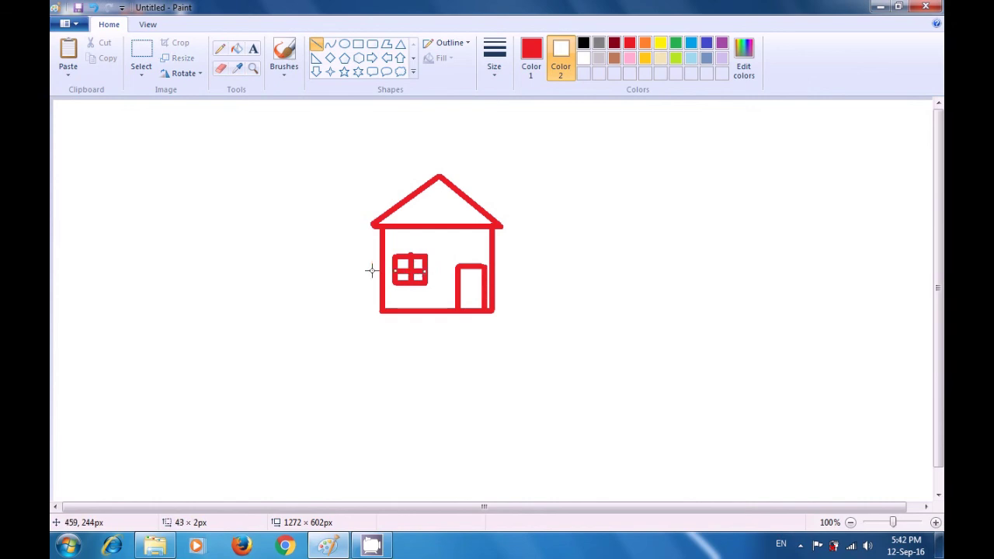
{"action": "left_click", "coordinate": [325, 270]}
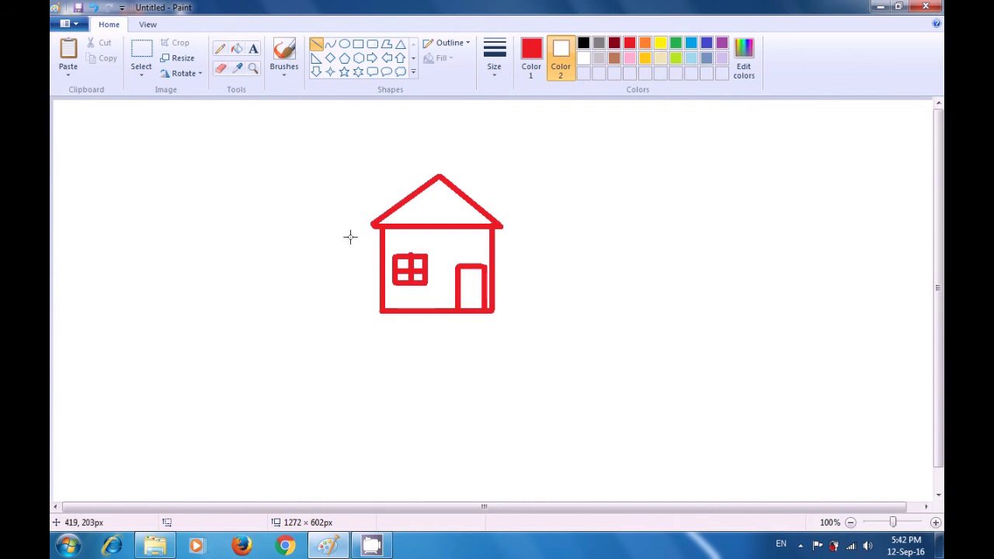
Draw a chimney on the roof's left slope from three red lines, with its right side about 32 px tall.
{"action": "left_click_drag", "start_coordinate": [390, 205], "coordinate": [390, 172]}
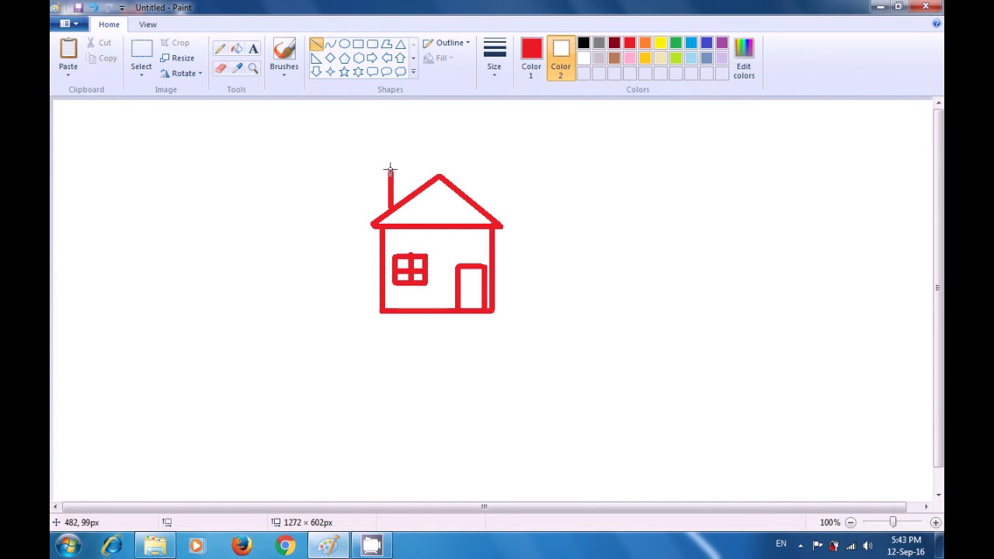
{"action": "left_click_drag", "start_coordinate": [390, 169], "coordinate": [418, 171]}
{"action": "left_click_drag", "start_coordinate": [418, 170], "coordinate": [417, 193]}
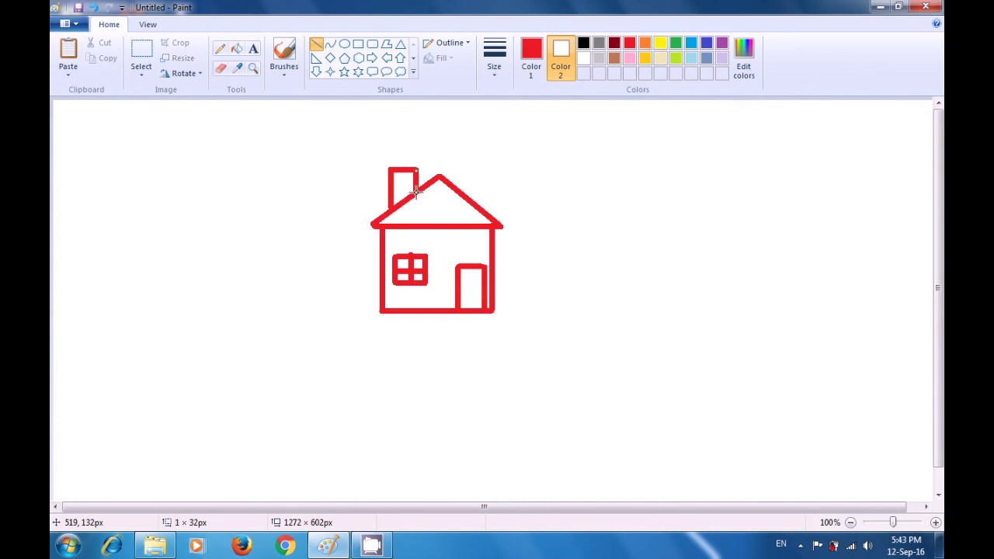
{"action": "left_click", "coordinate": [585, 182]}
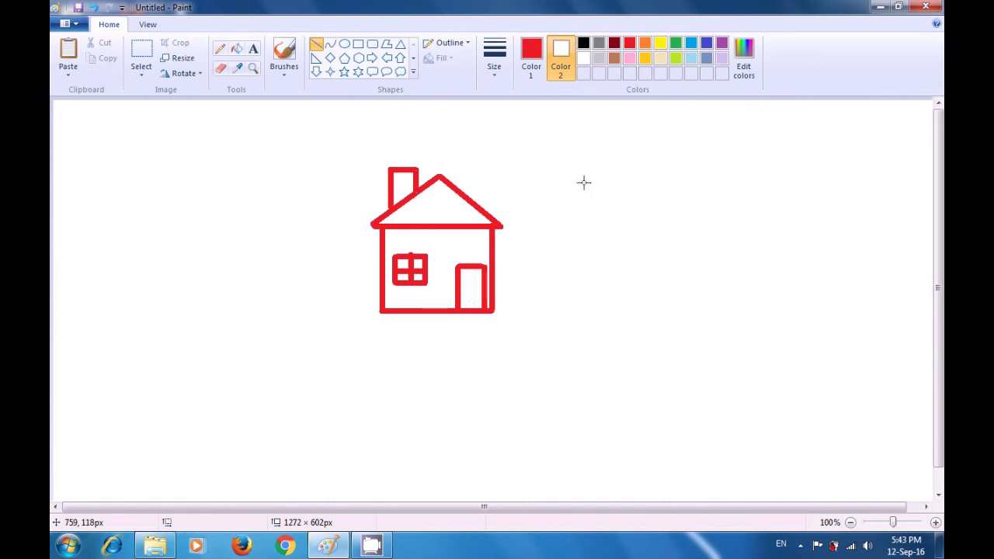